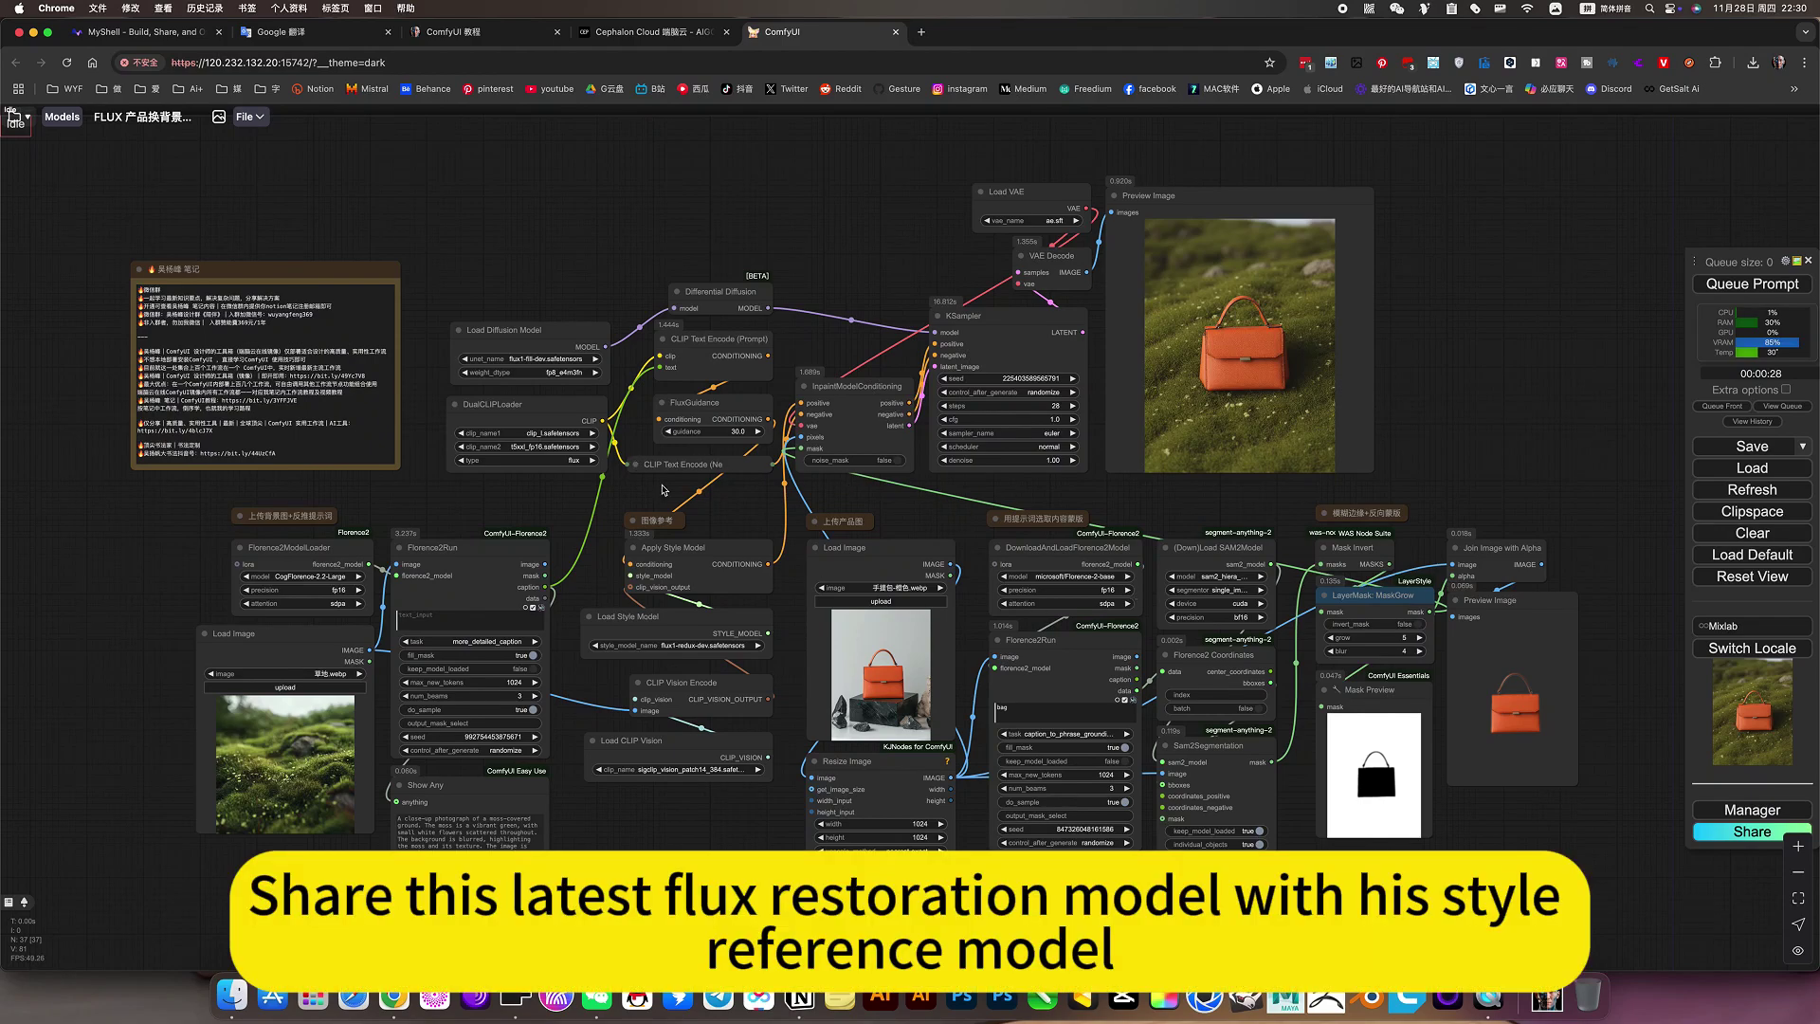
- Examine the FLUX product background replacement workflow, including its product image, background image, prompt-based masking and style reference nodes
scroll(551, 365, "up", 5)
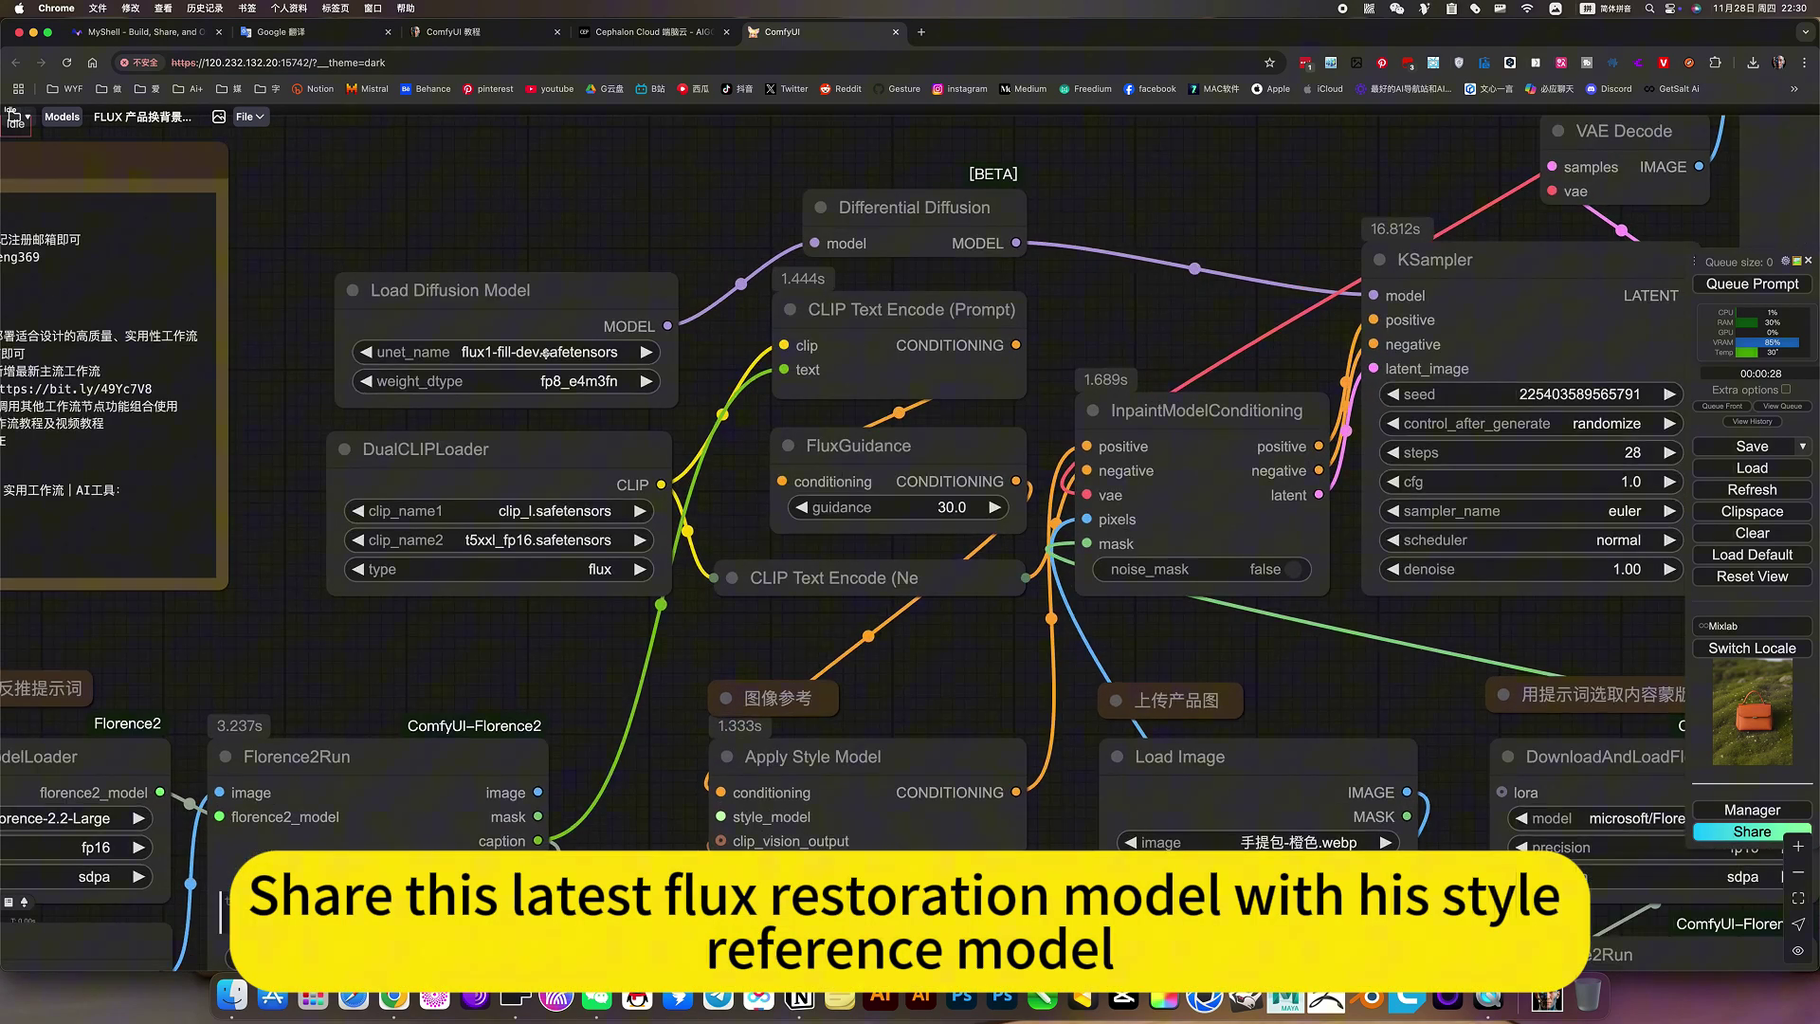
scroll(546, 356, "down", 2)
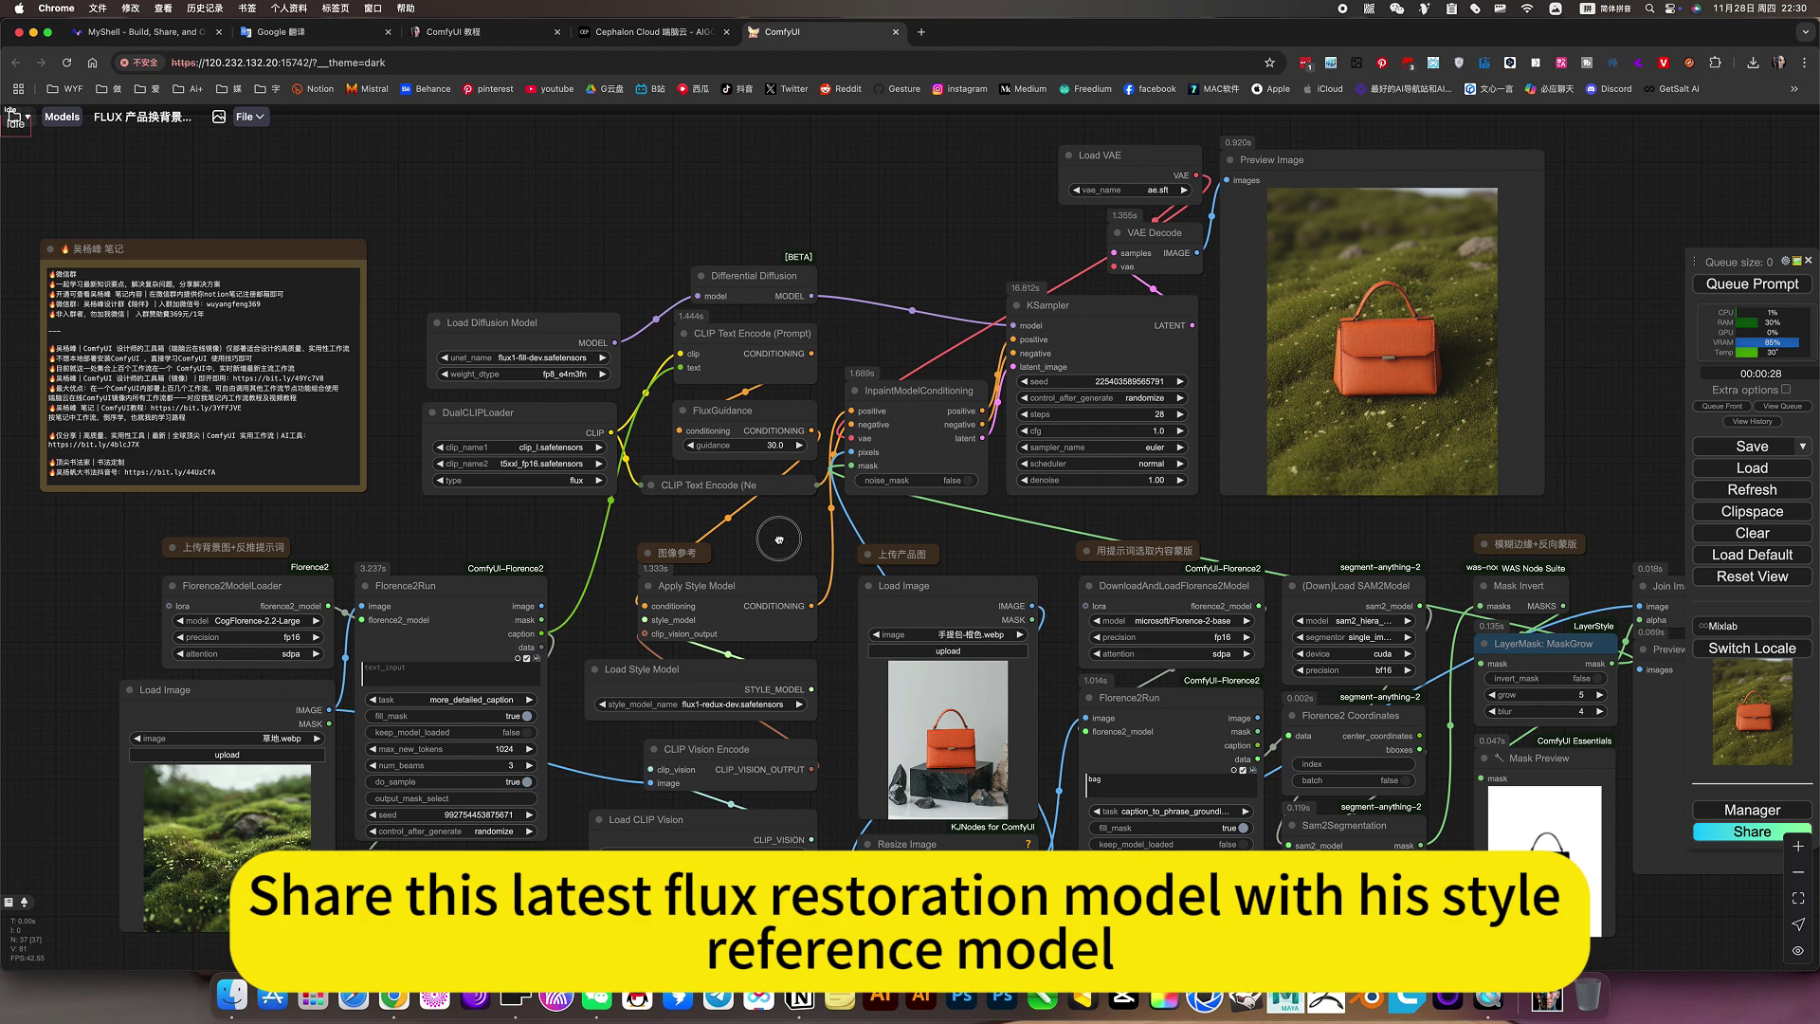
left_click_drag(777, 538, 758, 515)
scroll(1029, 773, "down", 4)
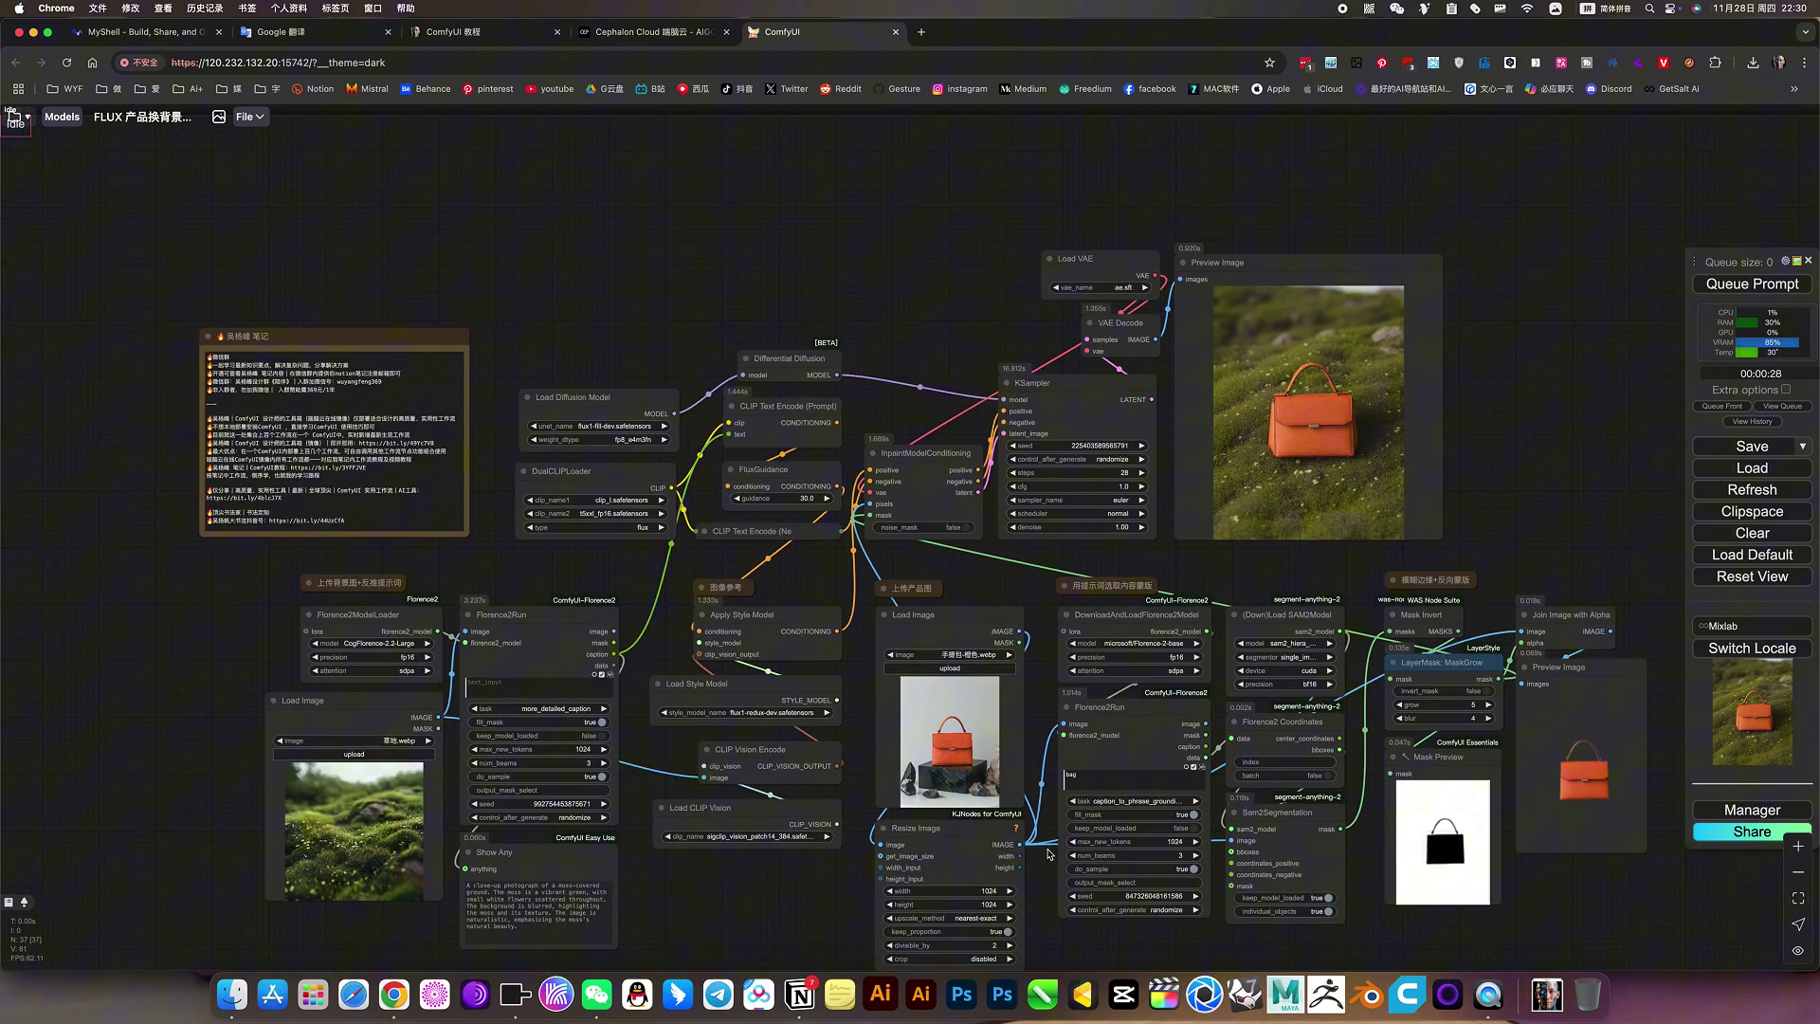
scroll(1192, 495, "down", 2)
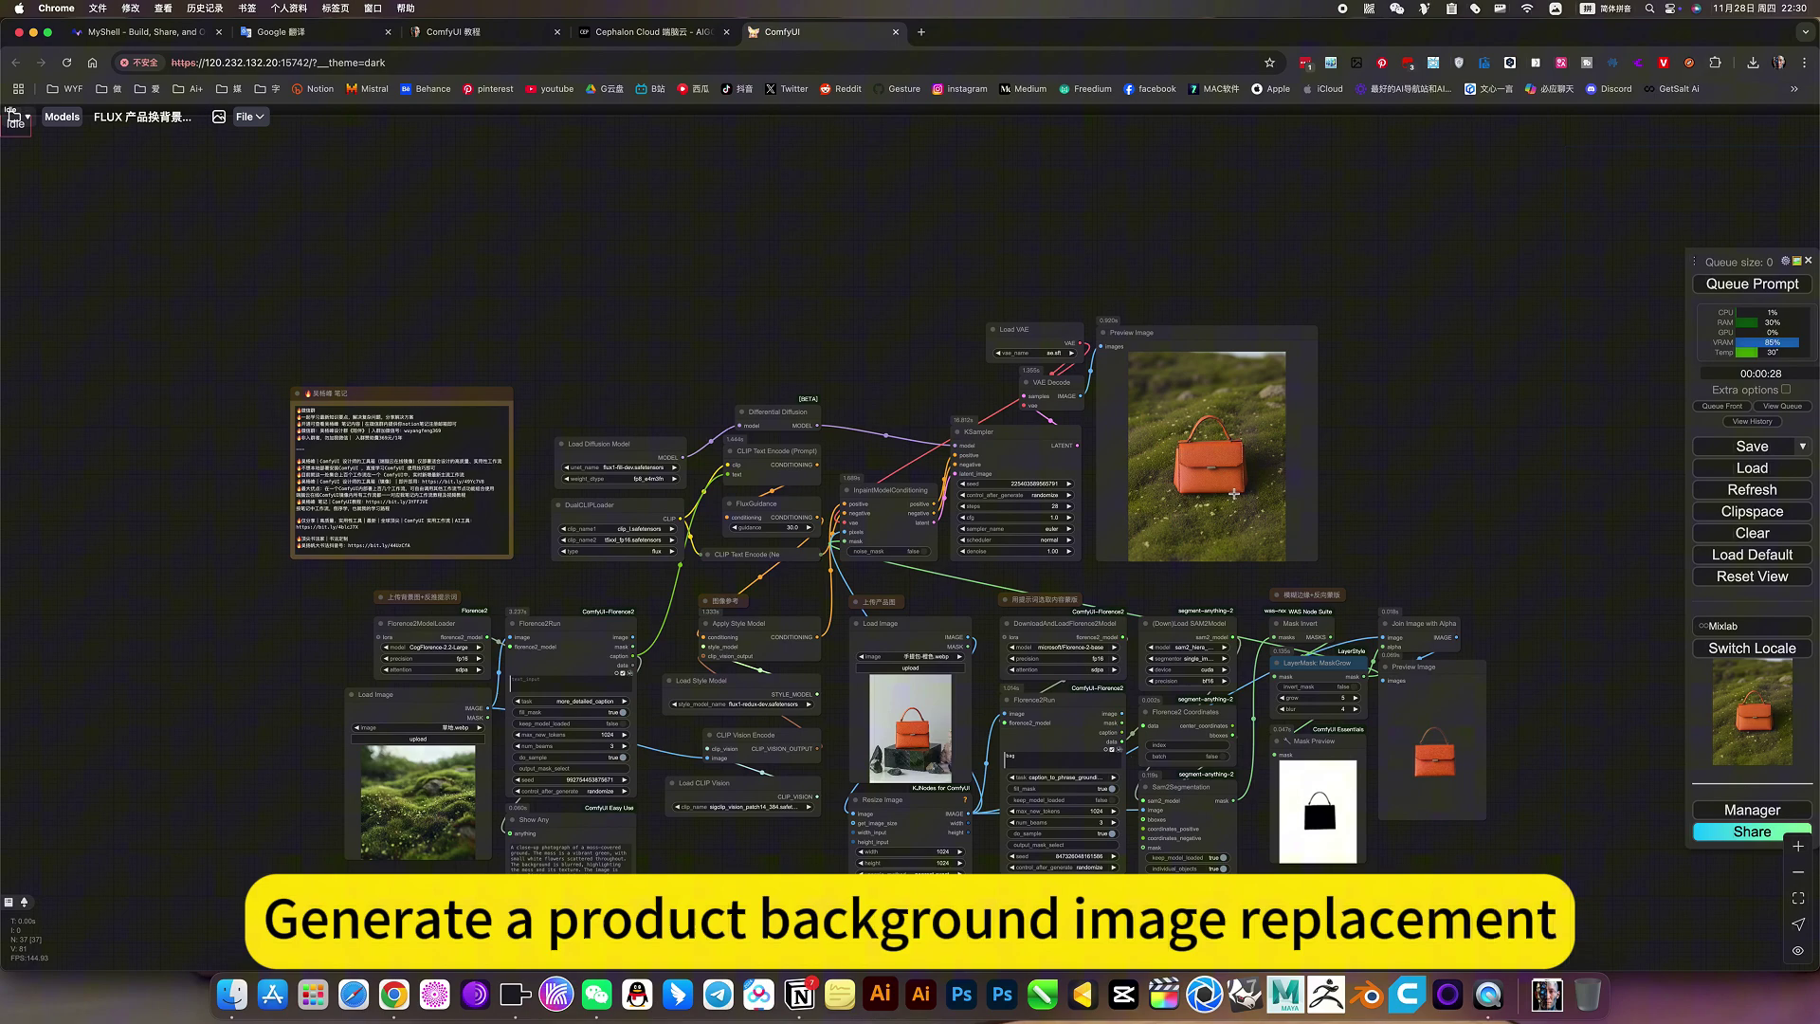
scroll(1190, 499, "up", 5)
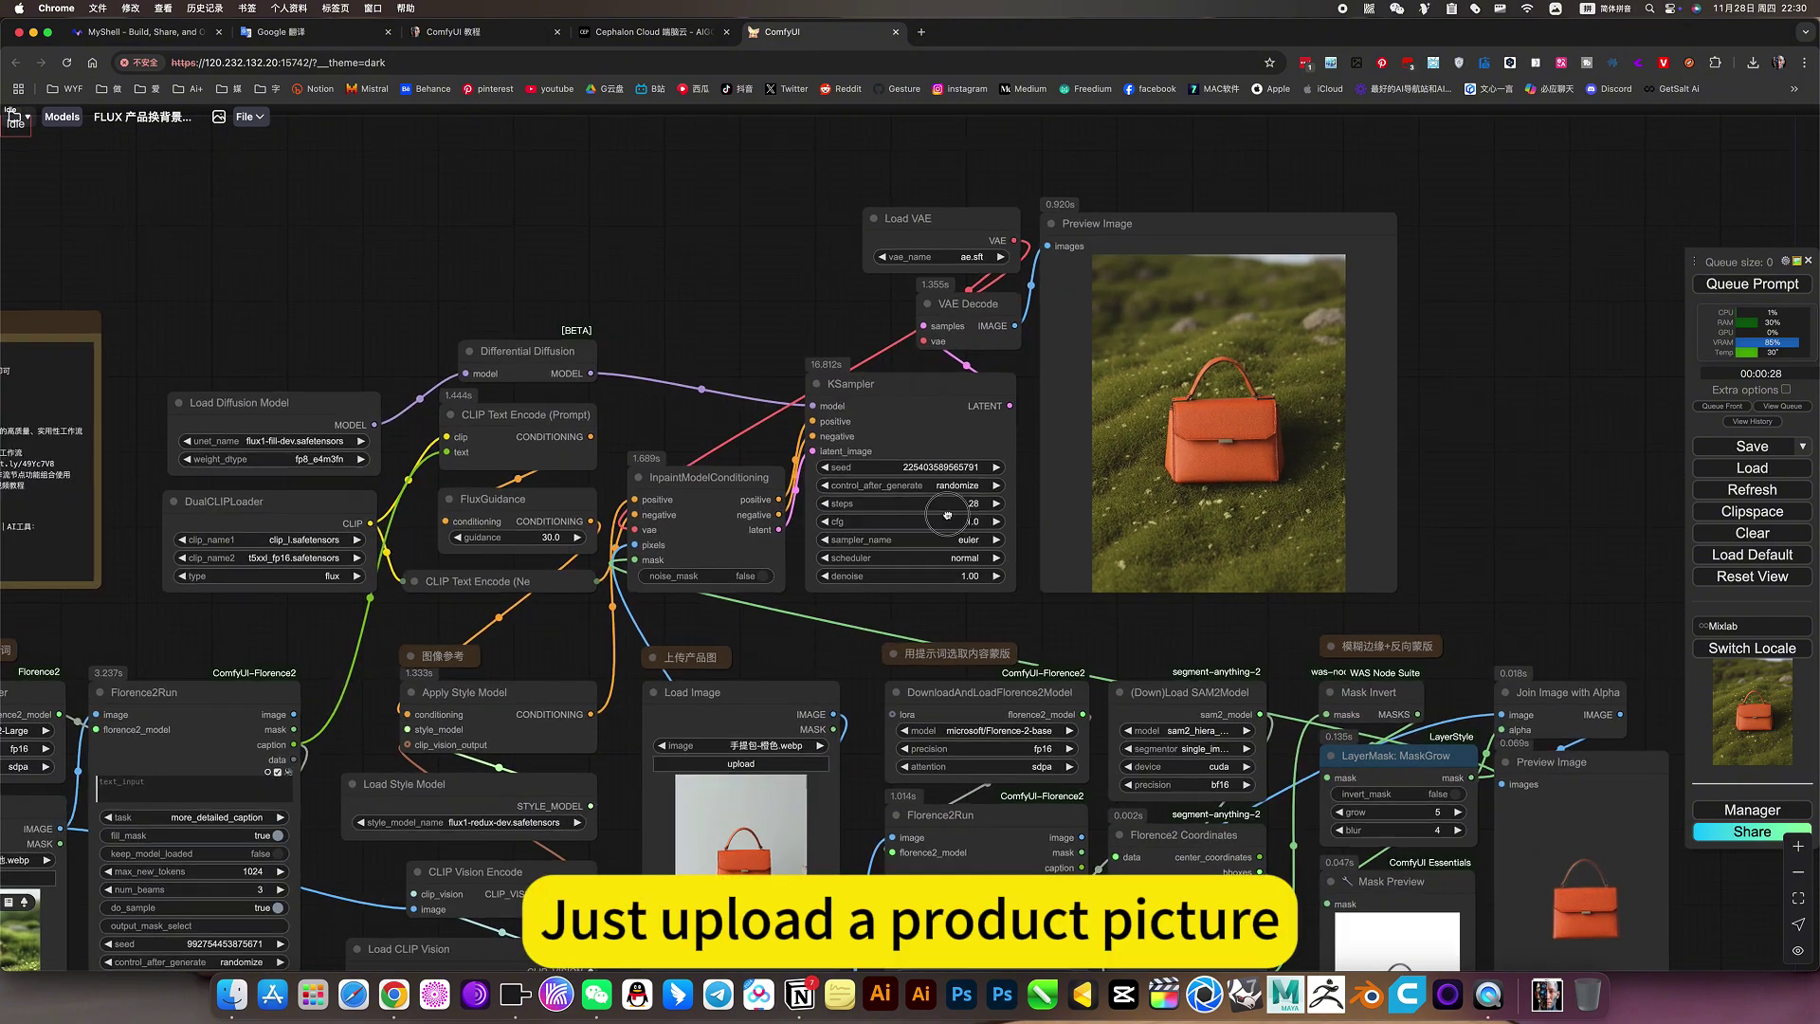
left_click_drag(947, 515, 1187, 281)
scroll(989, 517, "up", 4)
scroll(1016, 650, "down", 4)
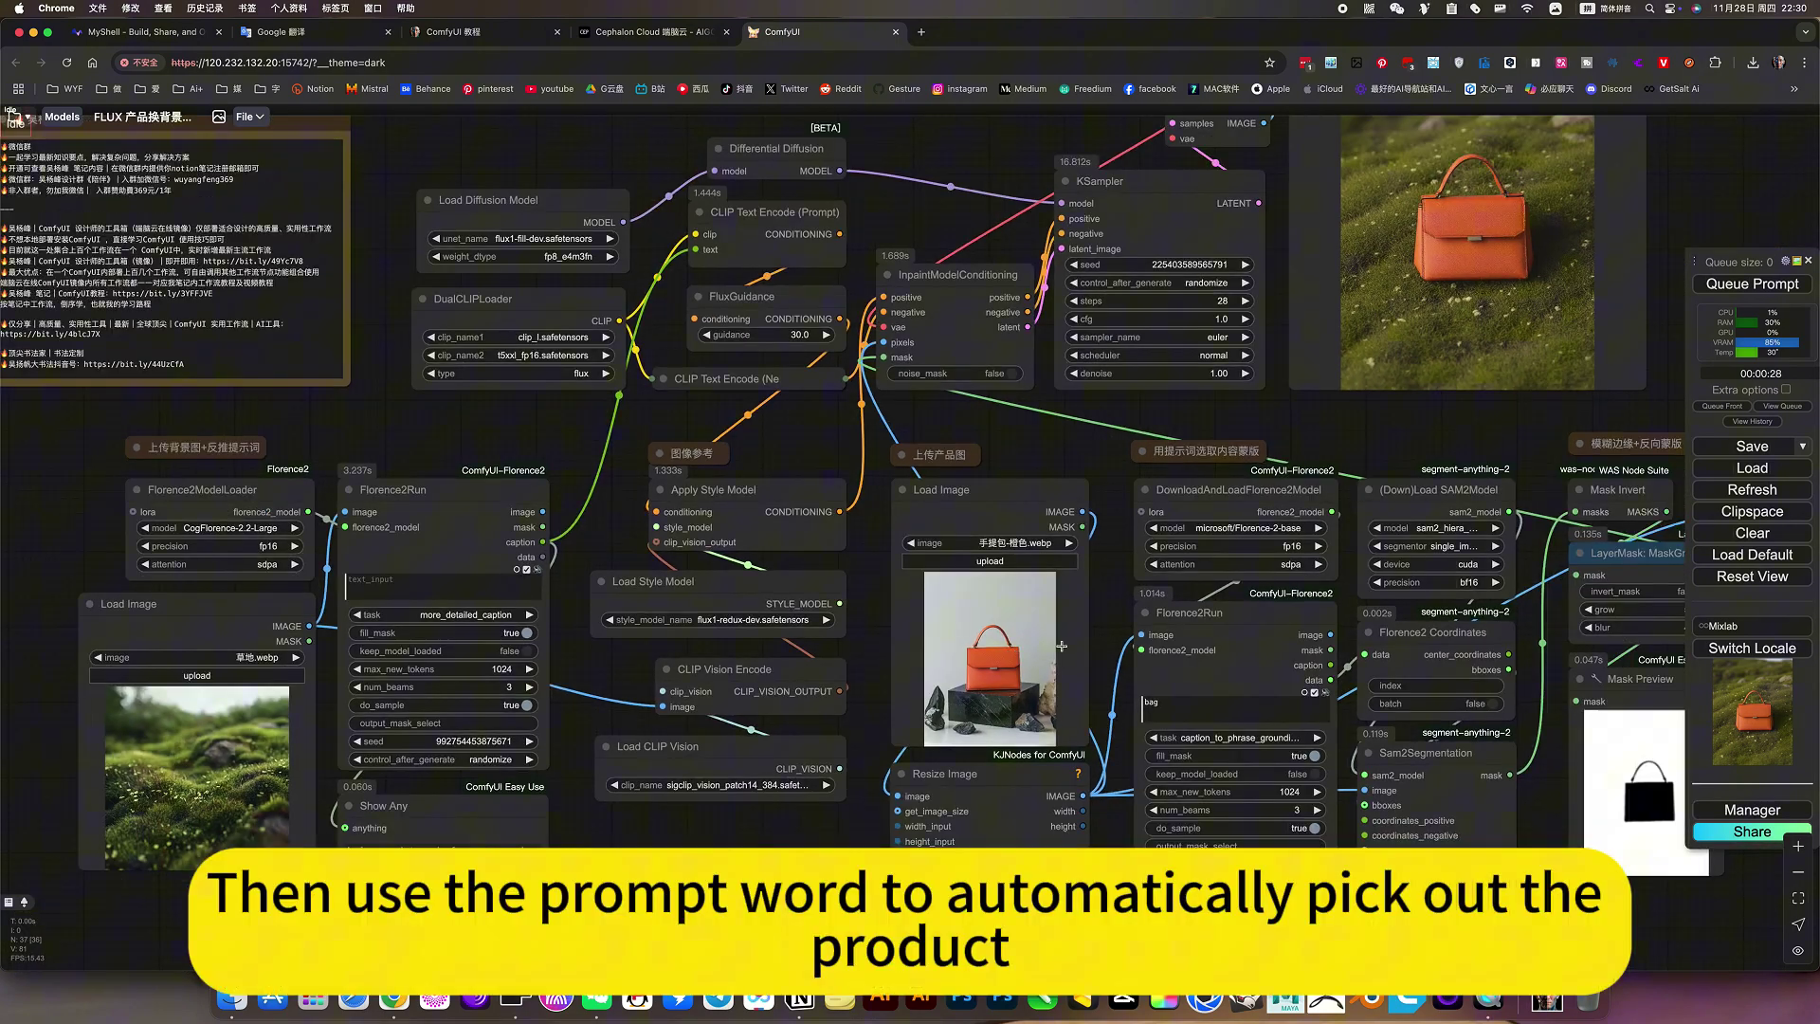
scroll(1062, 646, "down", 1)
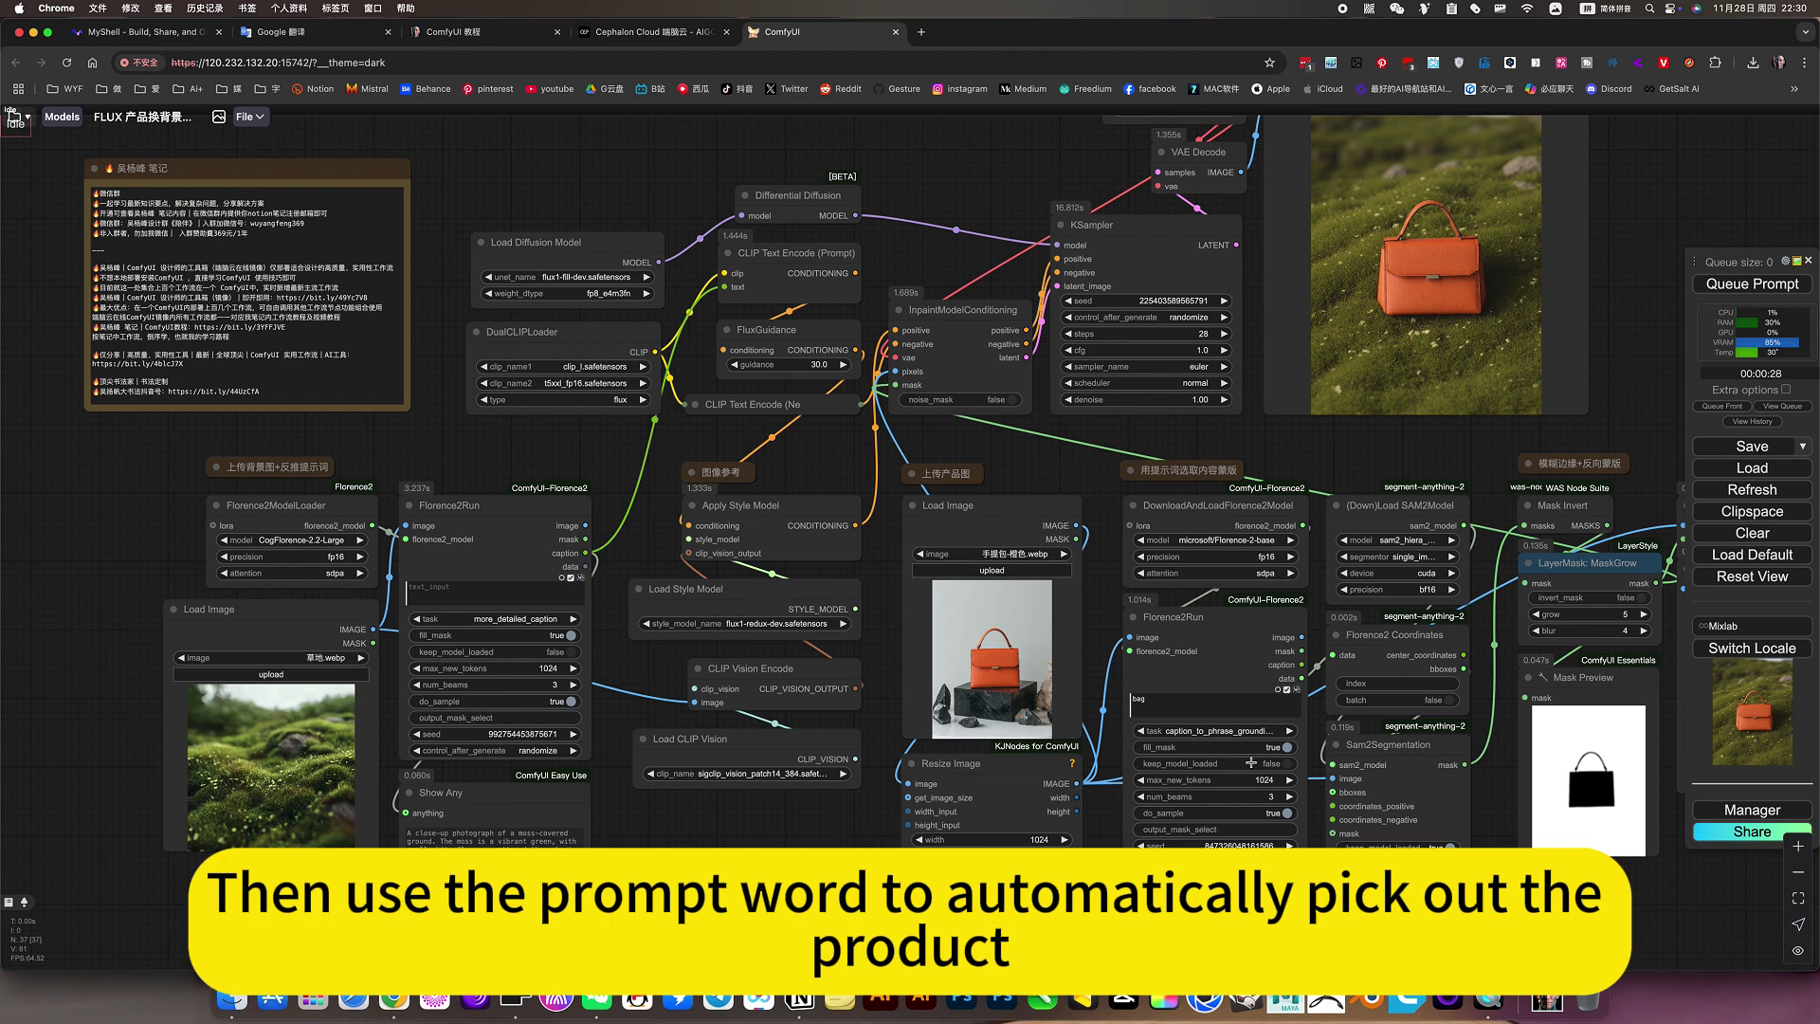
left_click_drag(1683, 423, 1599, 427)
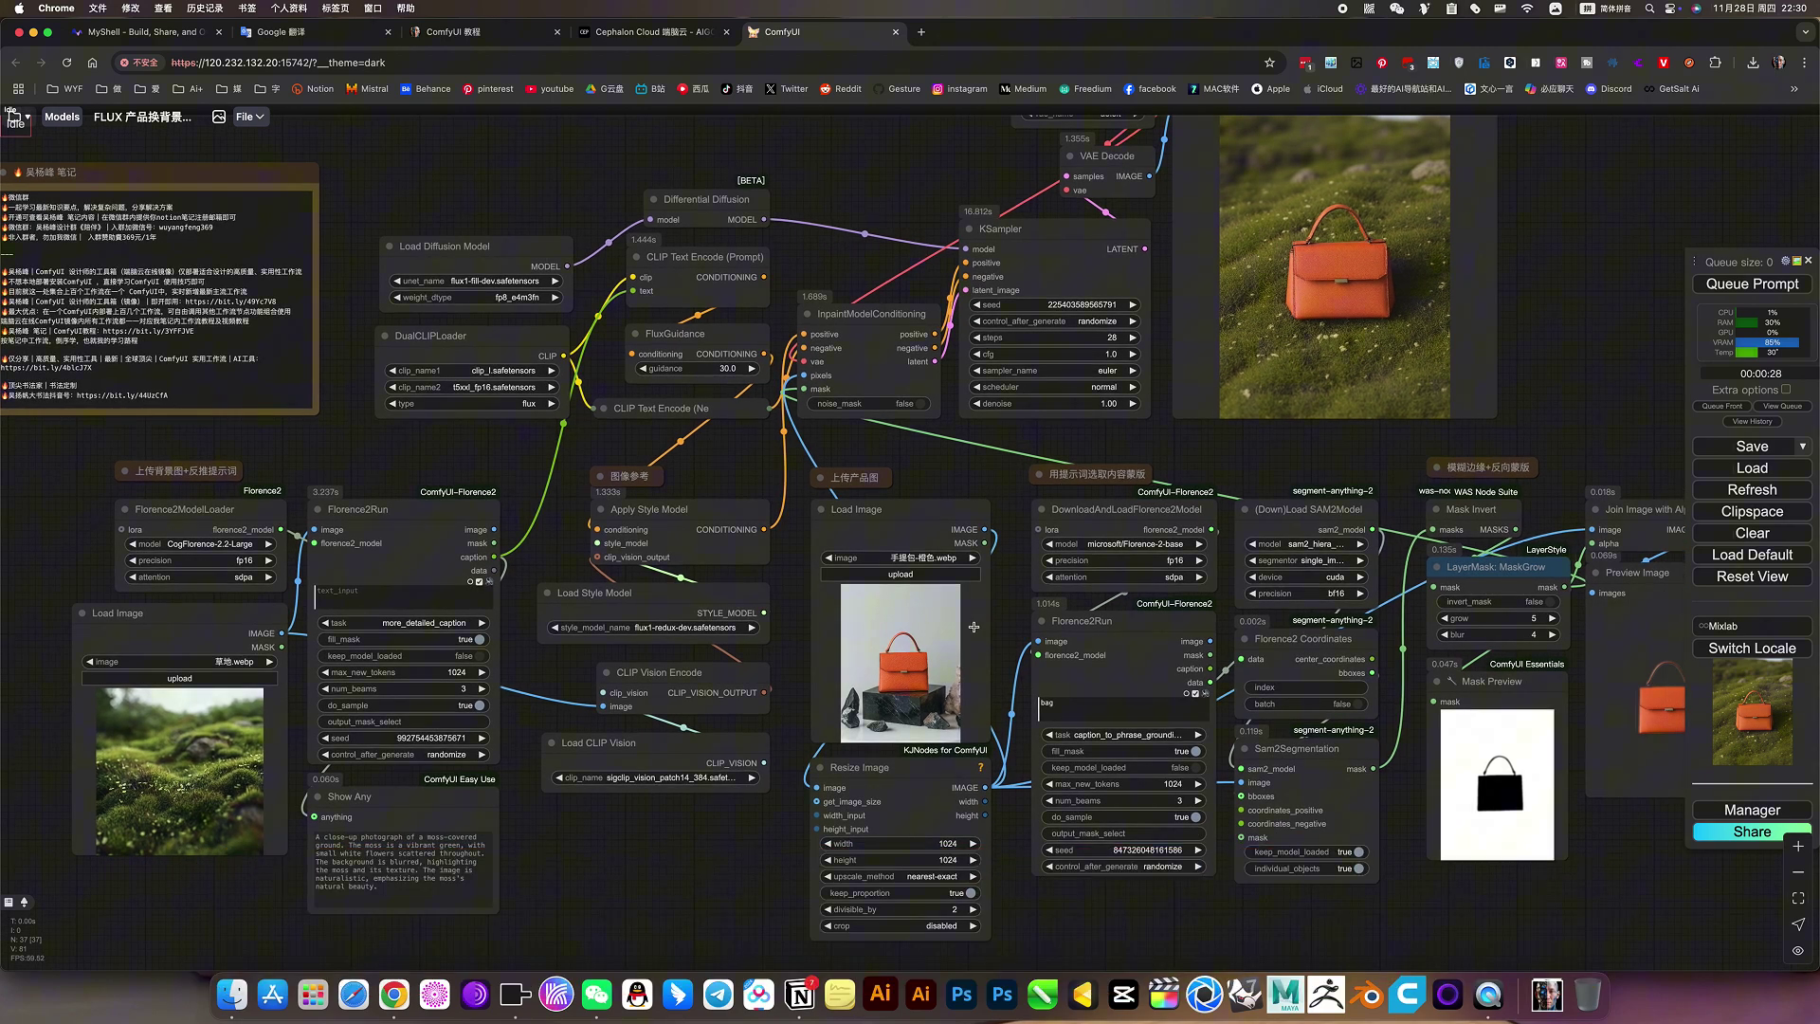
left_click_drag(526, 936, 1095, 915)
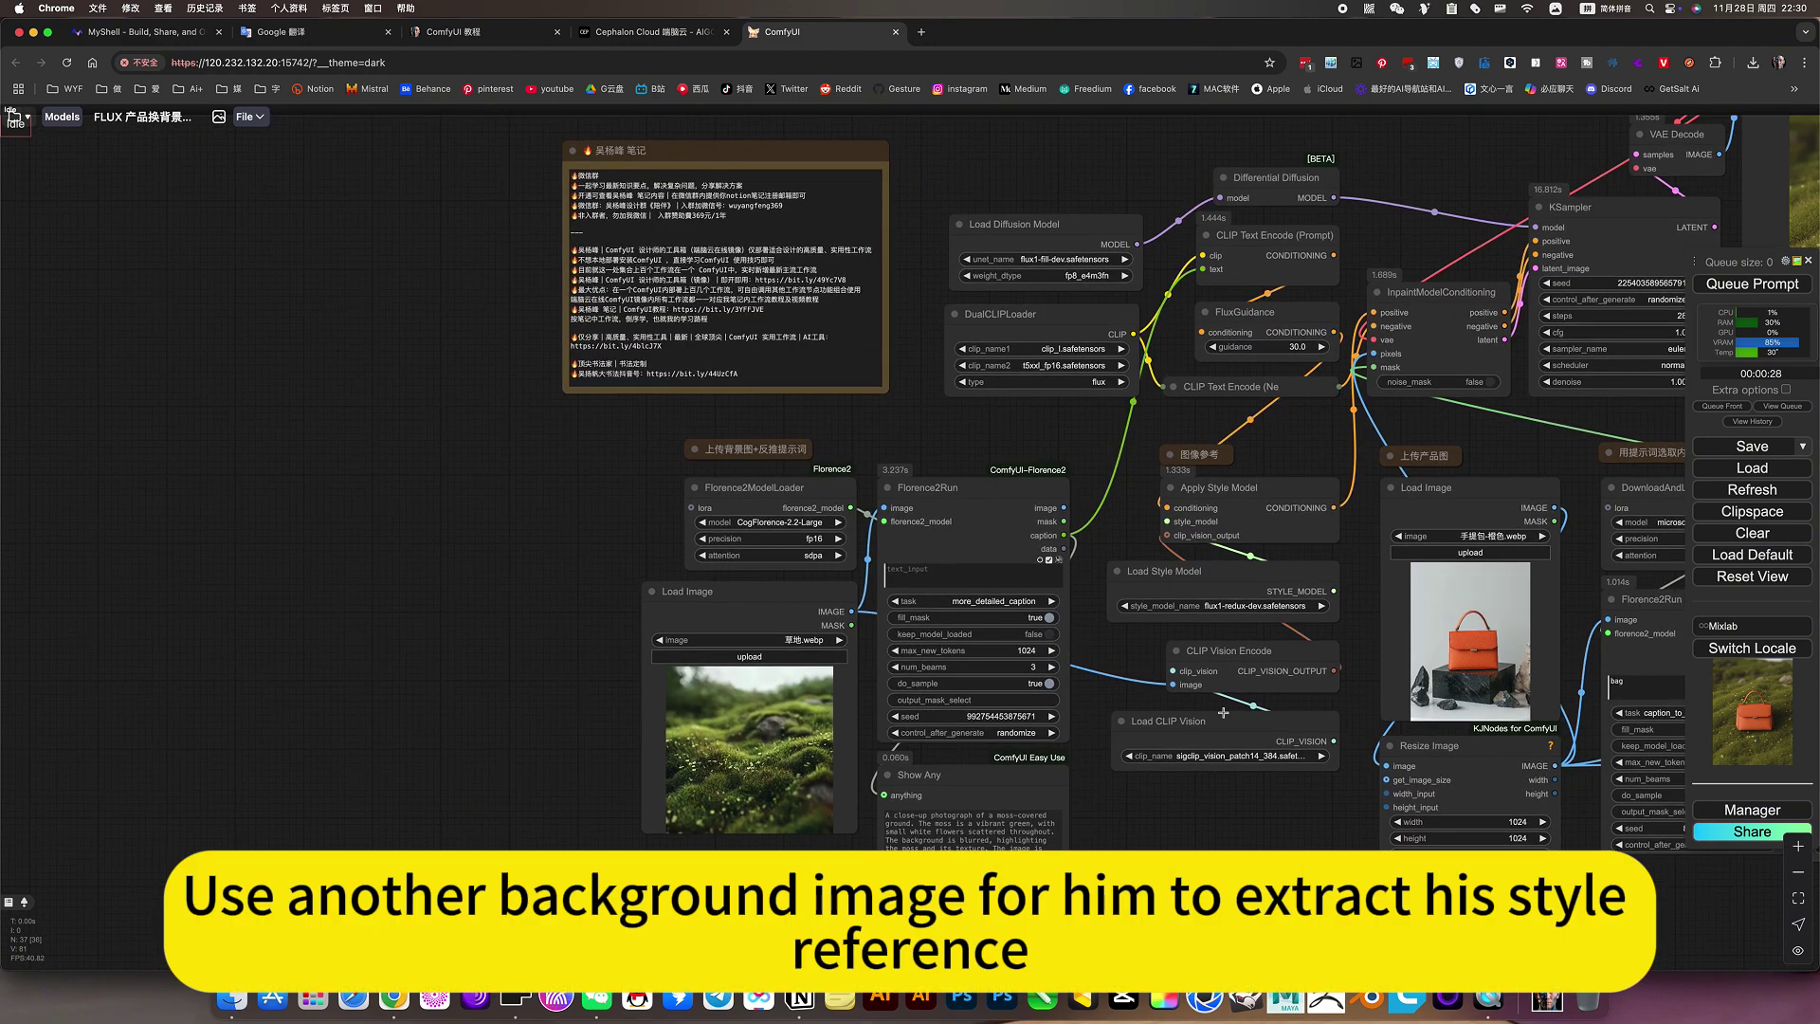
scroll(720, 727, "right", 4)
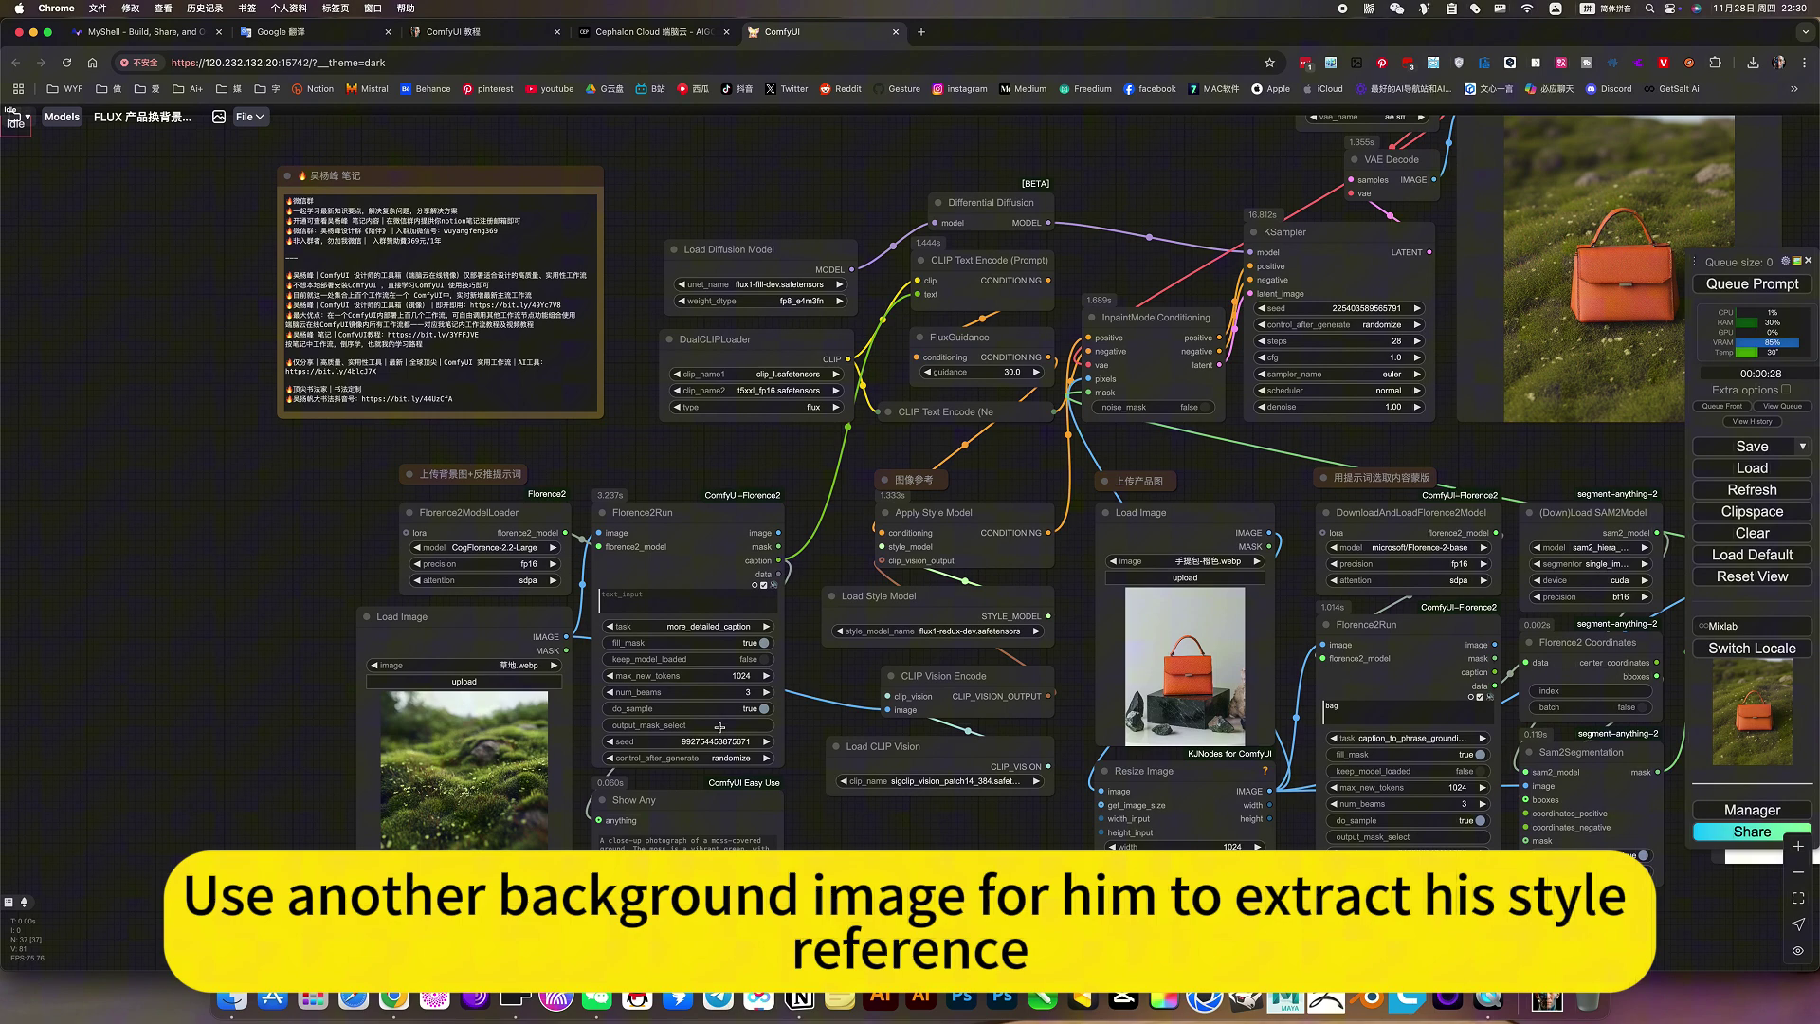
scroll(1269, 439, "right", 6)
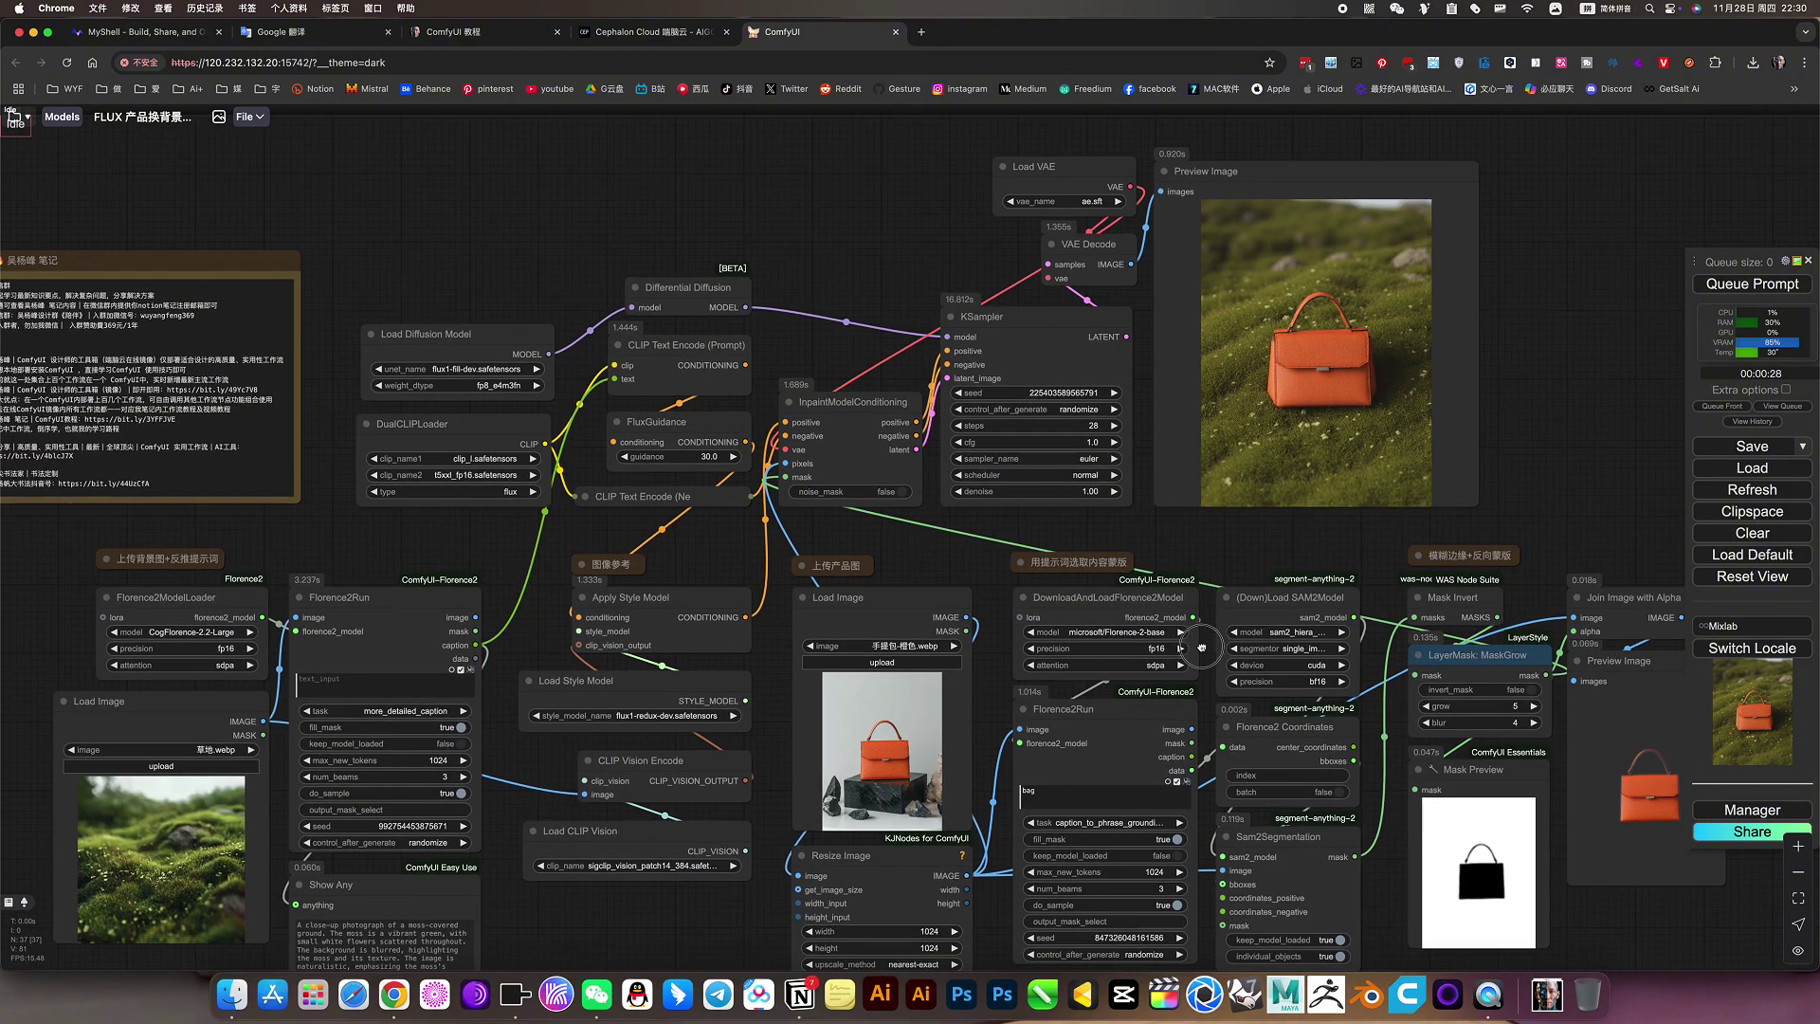
- Inspect the generated handbag image in the Preview Image node and compare it with the source images in the workflow
scroll(1269, 440, "up", 10)
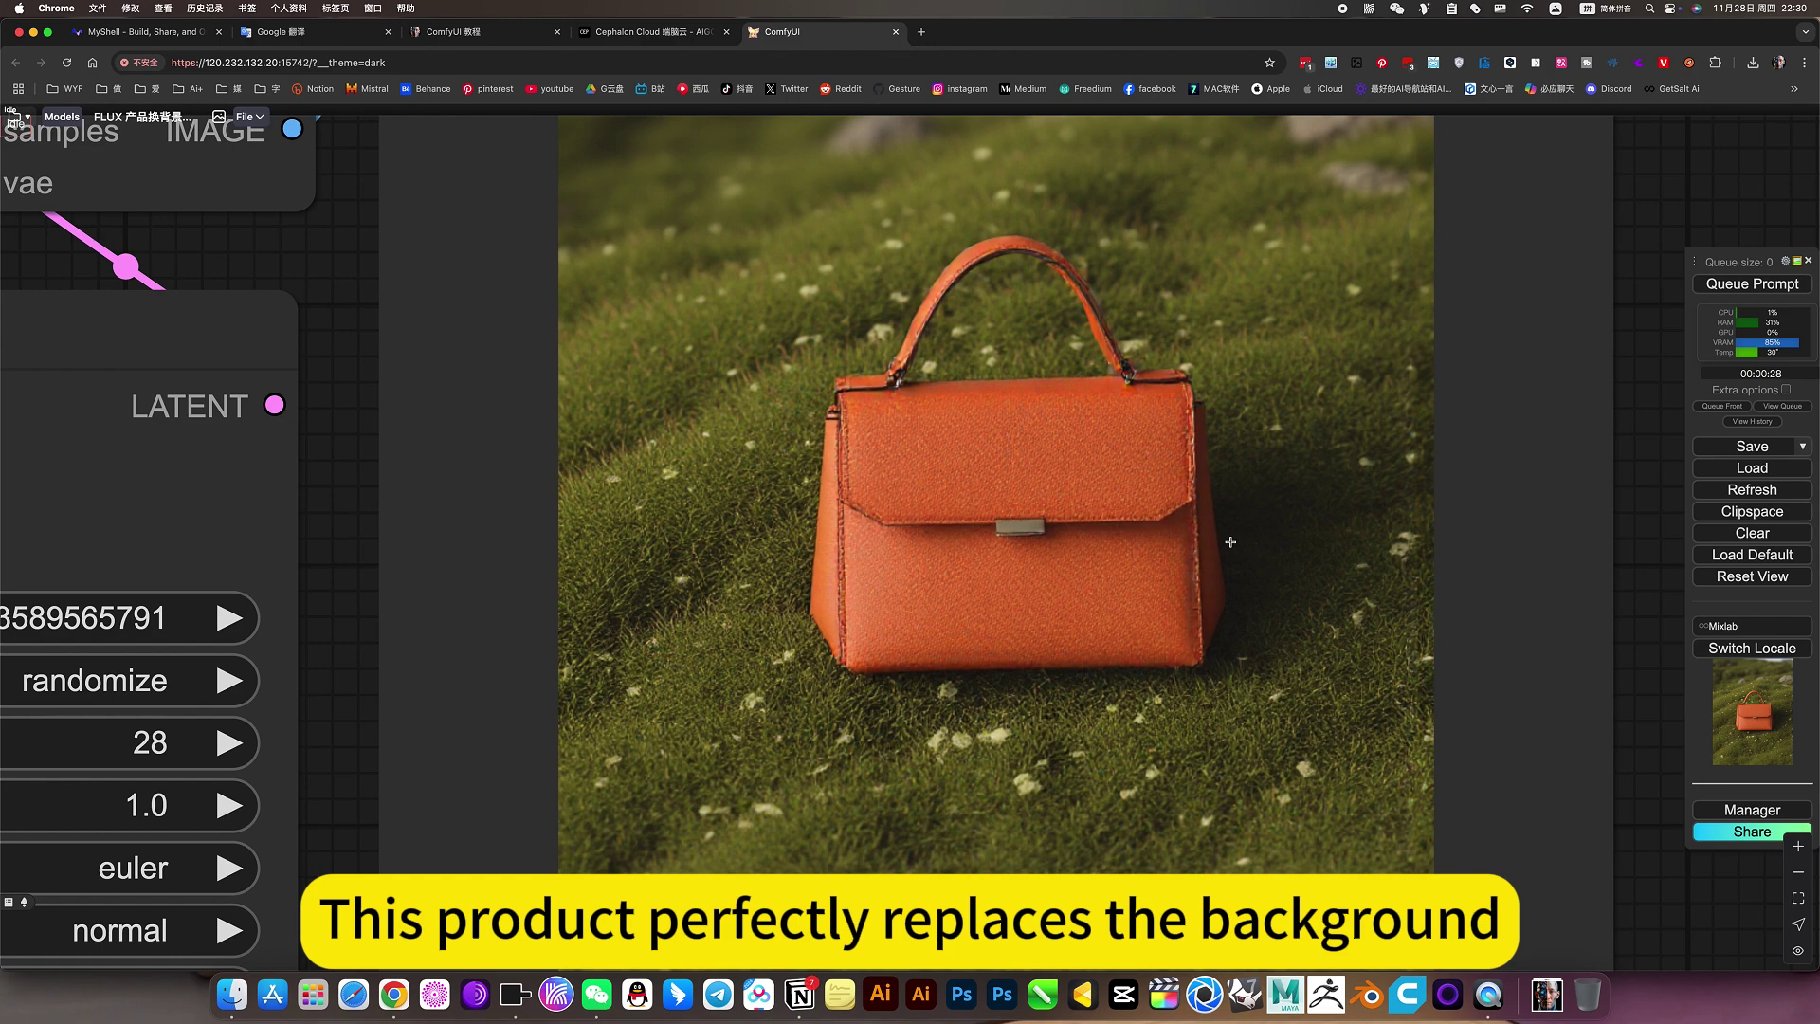
scroll(1230, 542, "down", 5)
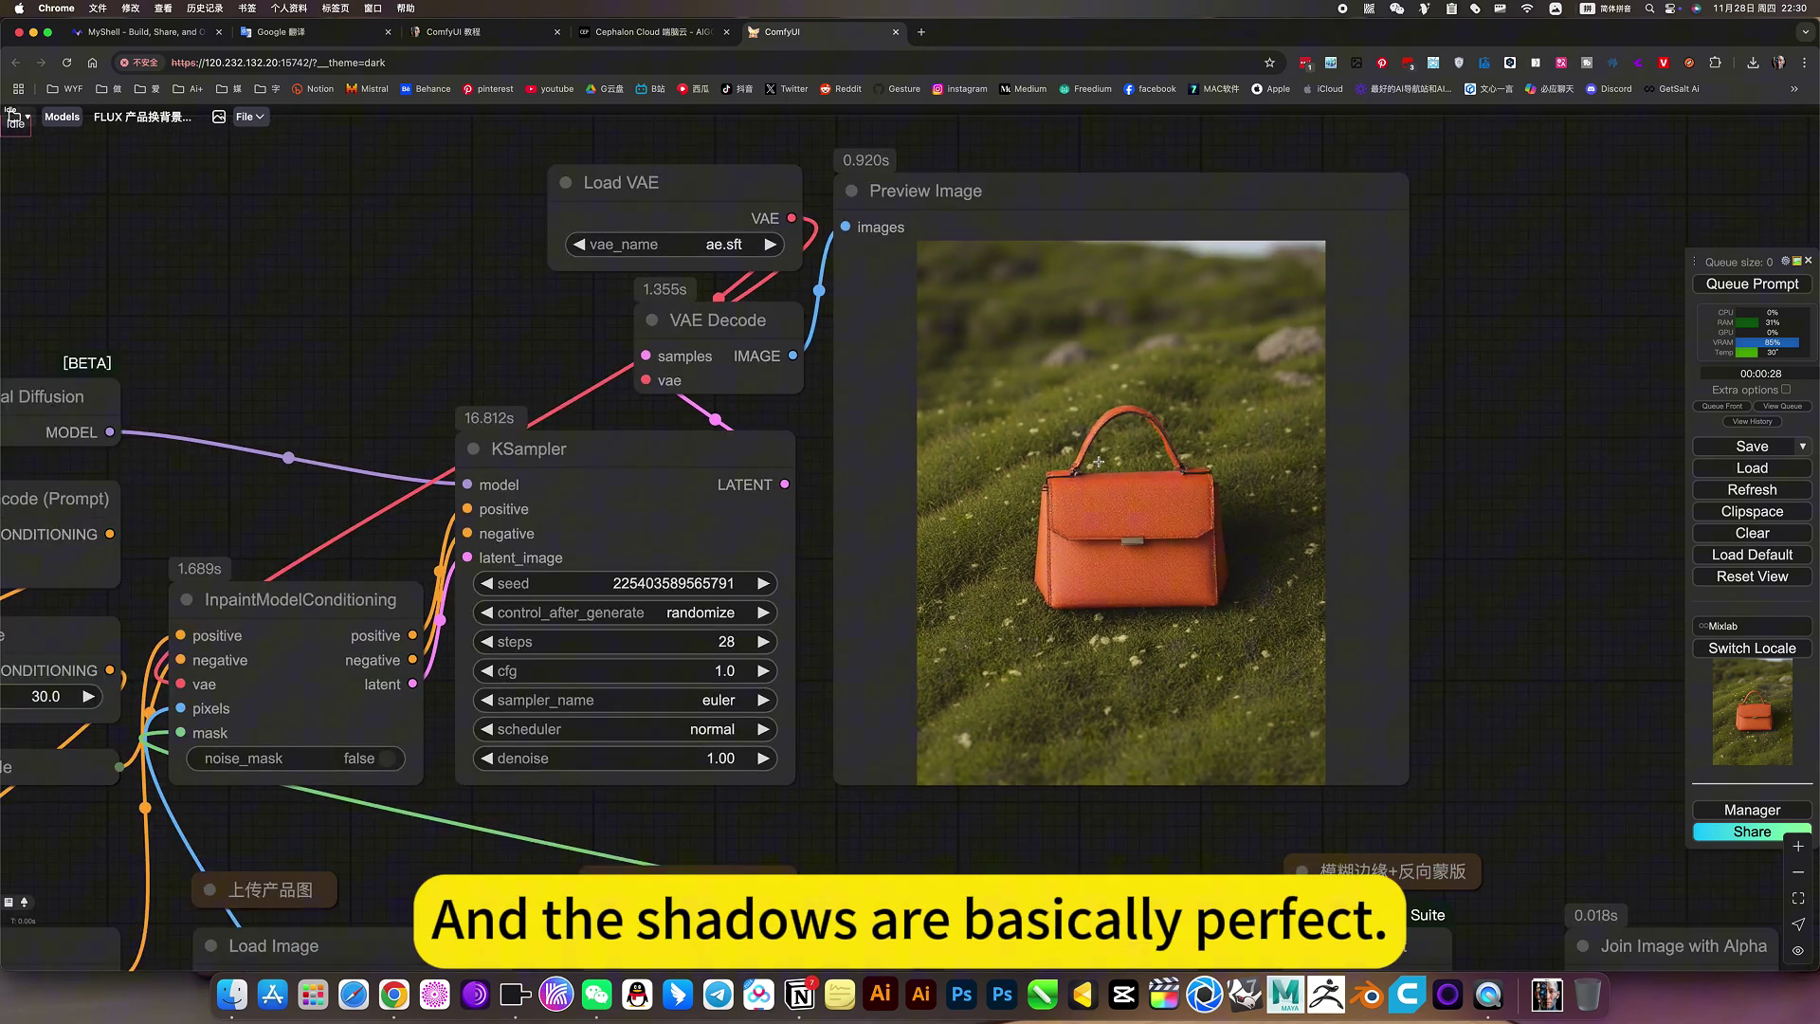
scroll(1119, 546, "down", 3)
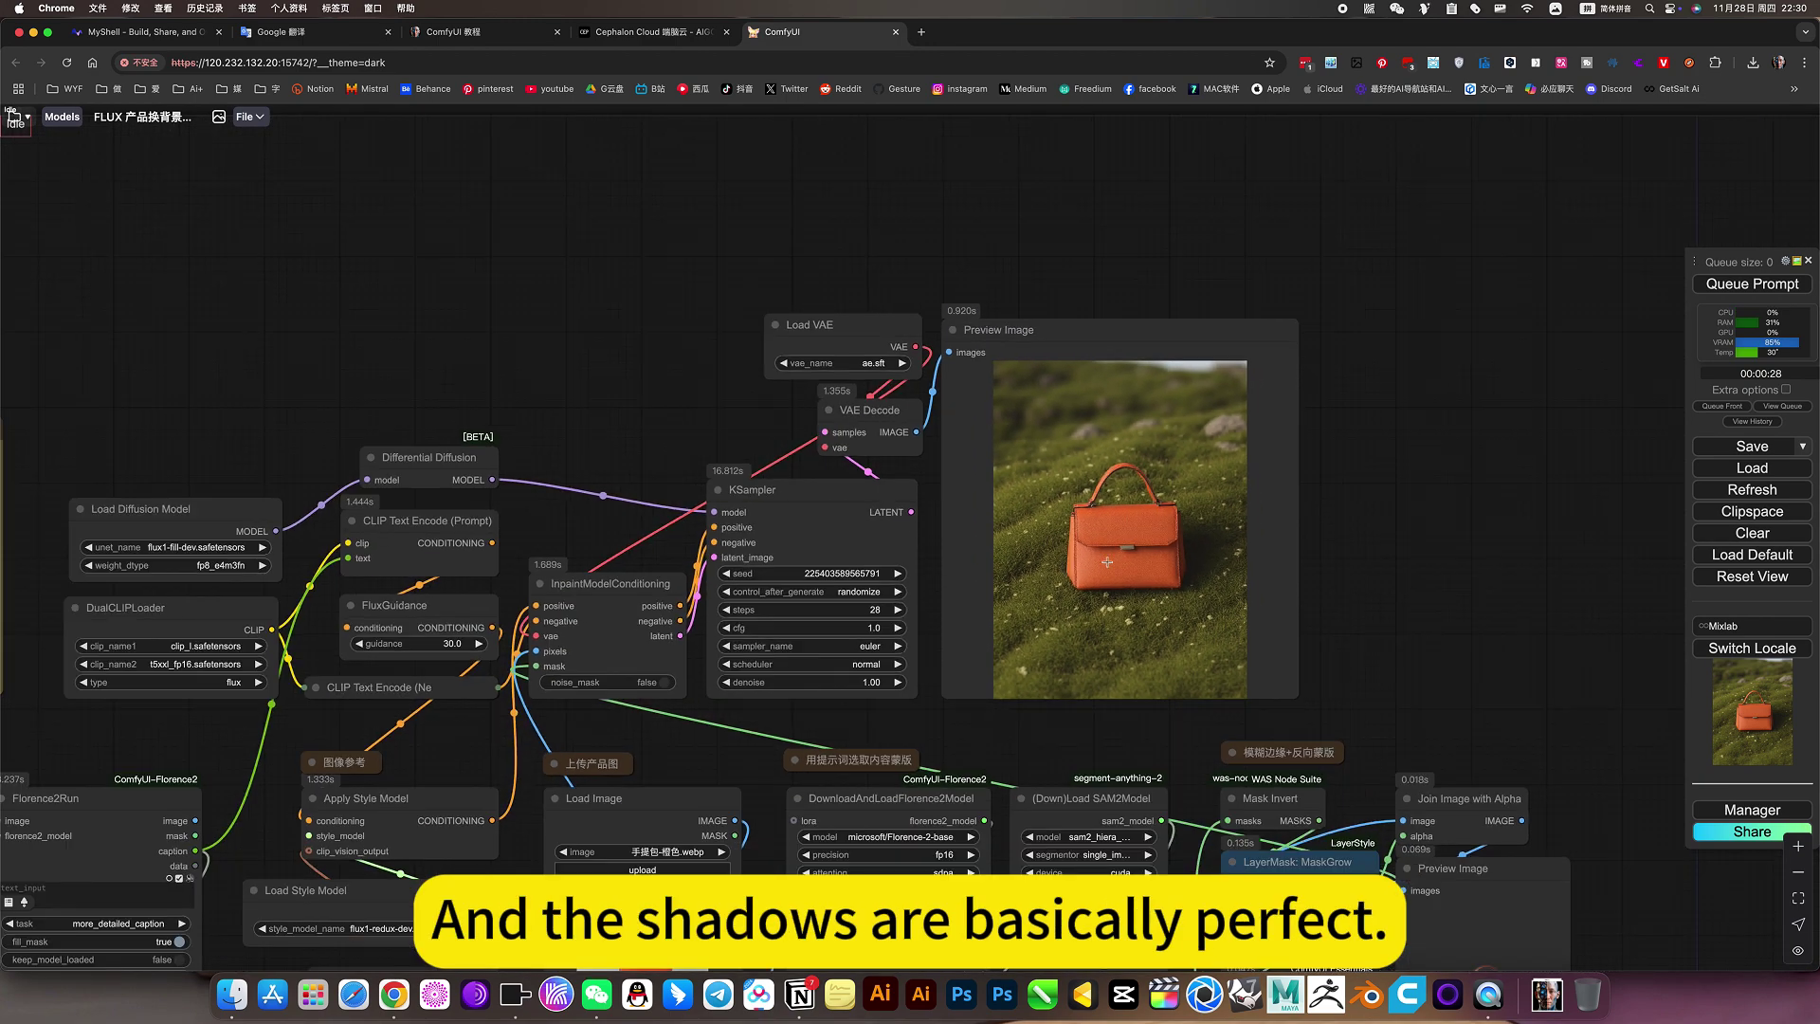
left_click_drag(926, 737, 1309, 557)
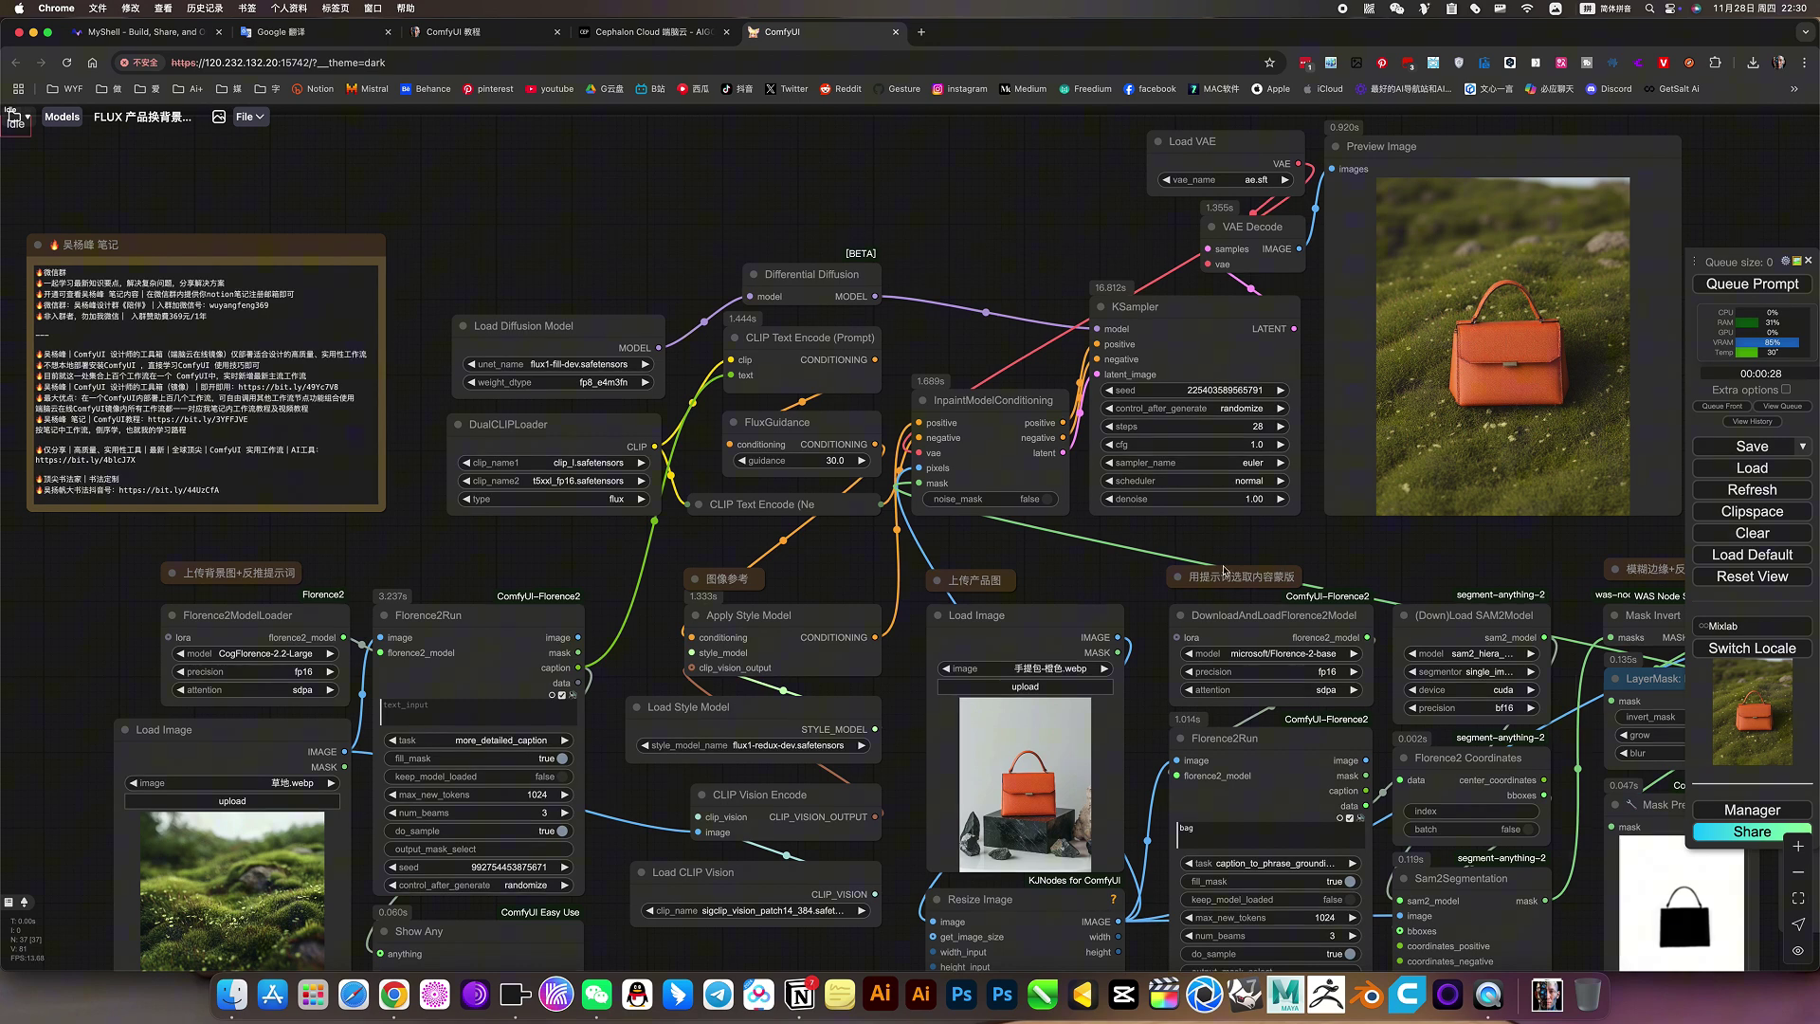
scroll(1105, 574, "down", 2)
scroll(1105, 574, "down", 2)
left_click_drag(1103, 580, 1012, 533)
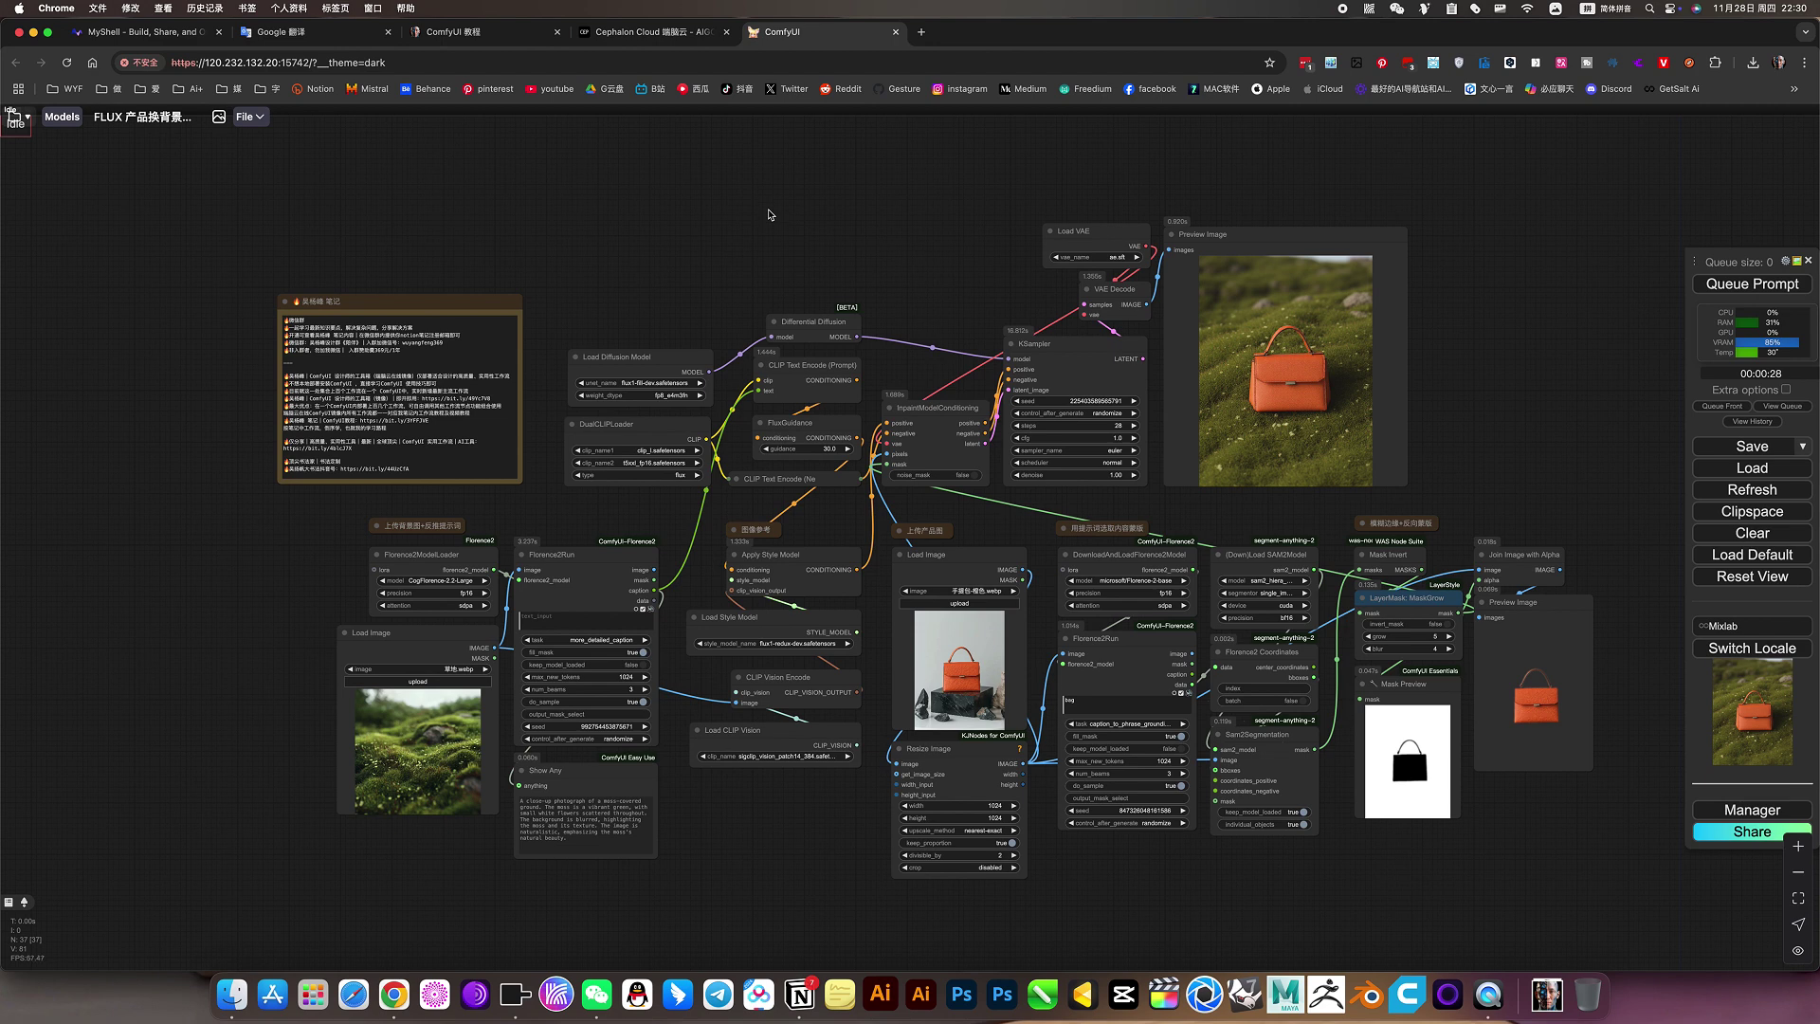
- View the ComfyUI 全球最大|最新|最全功能 241126 image on the Cephalon Cloud page and return to the ComfyUI workflow
scroll(702, 166, "up", 4)
left_click(650, 35)
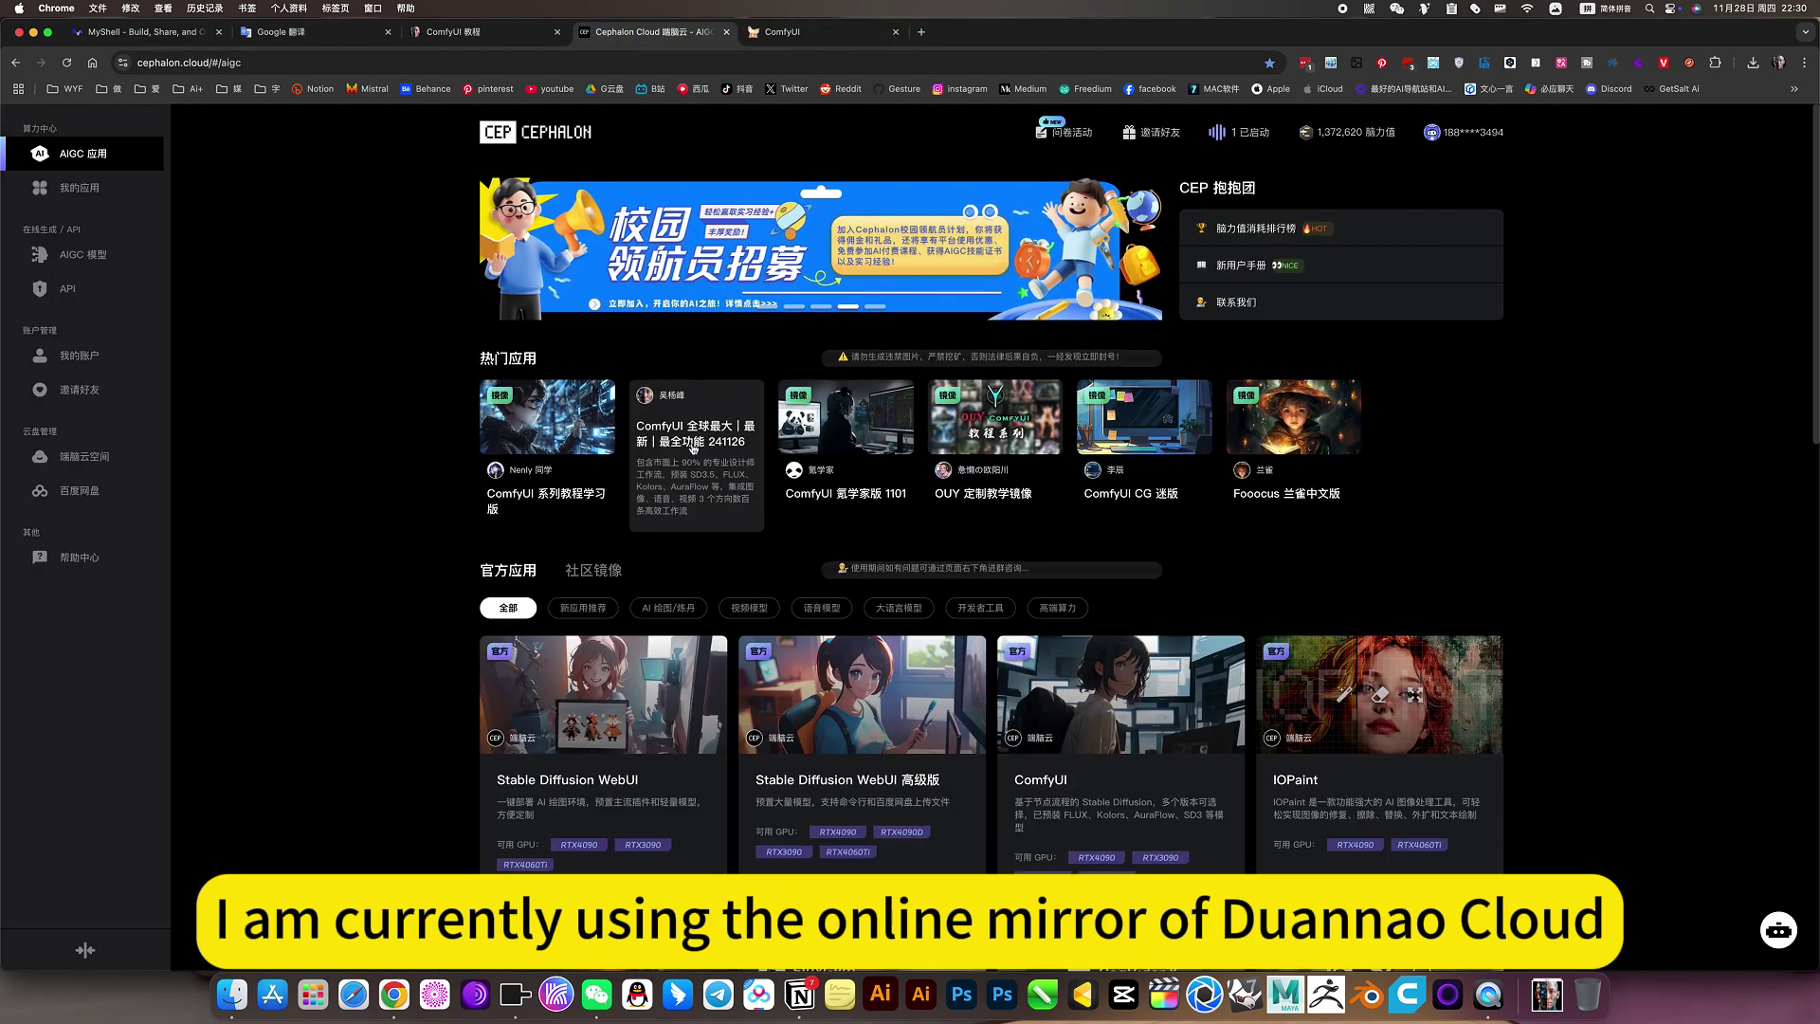
left_click(783, 32)
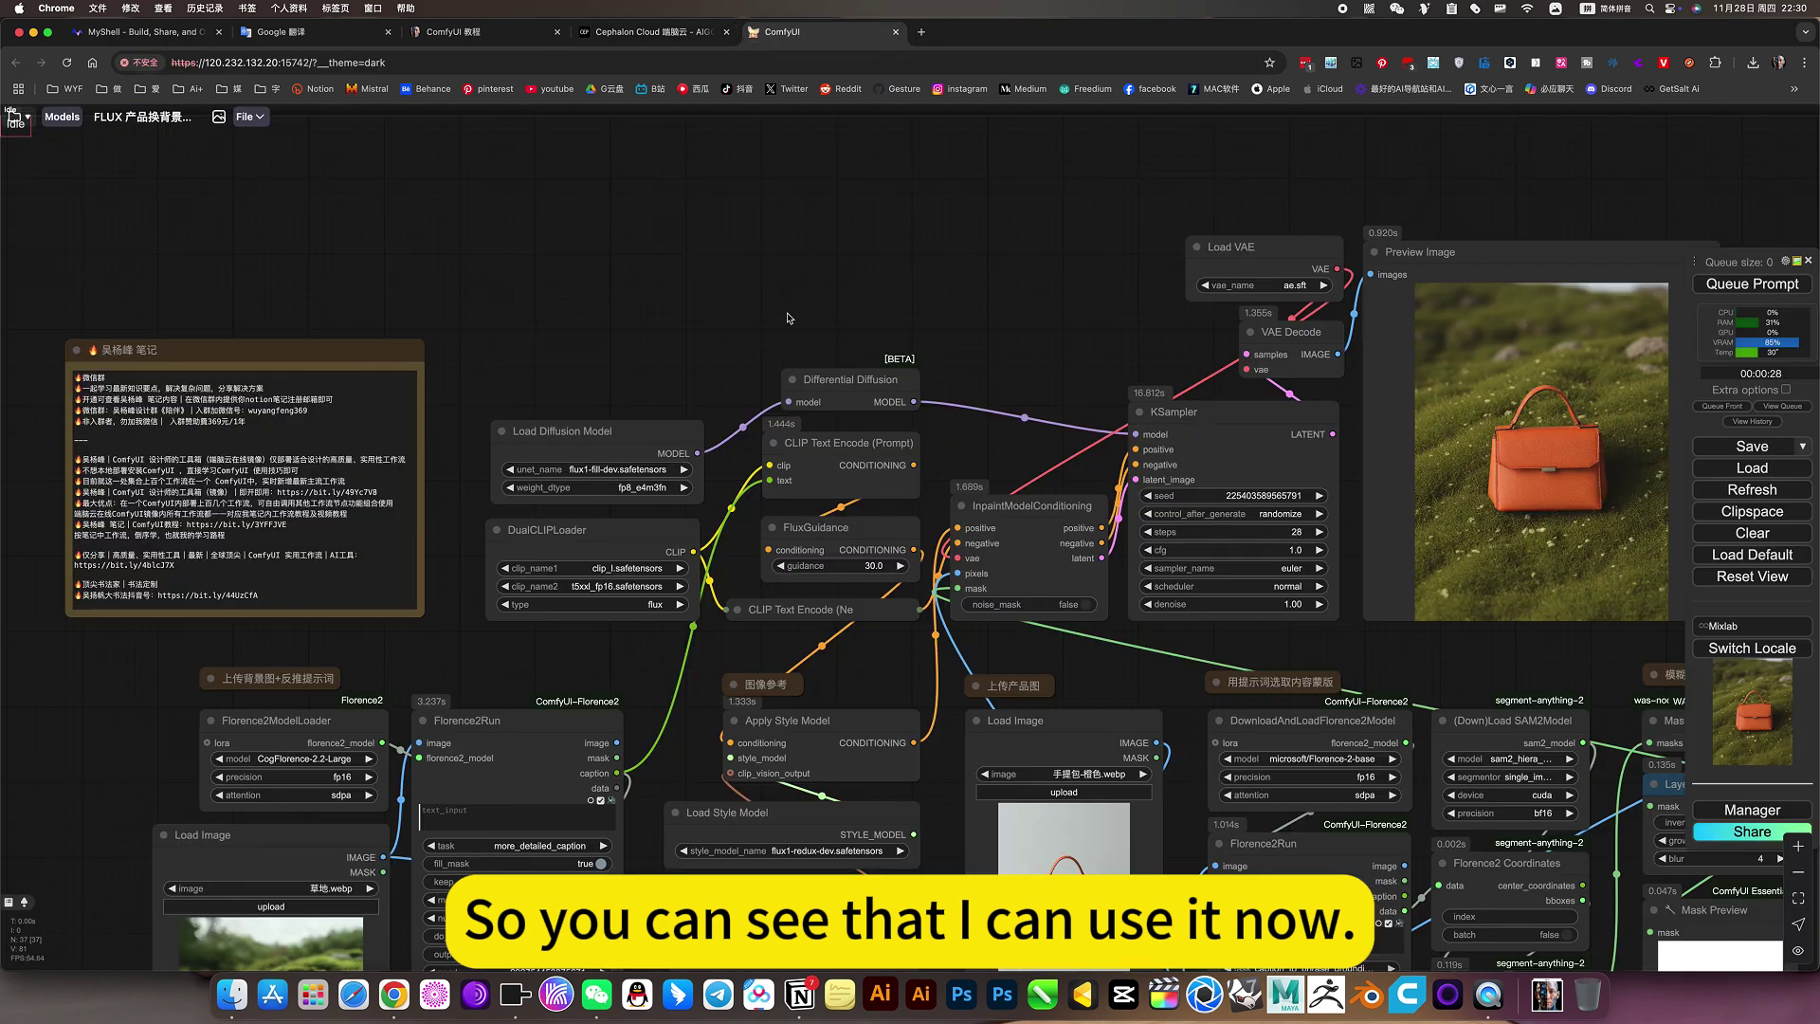
left_click(663, 32)
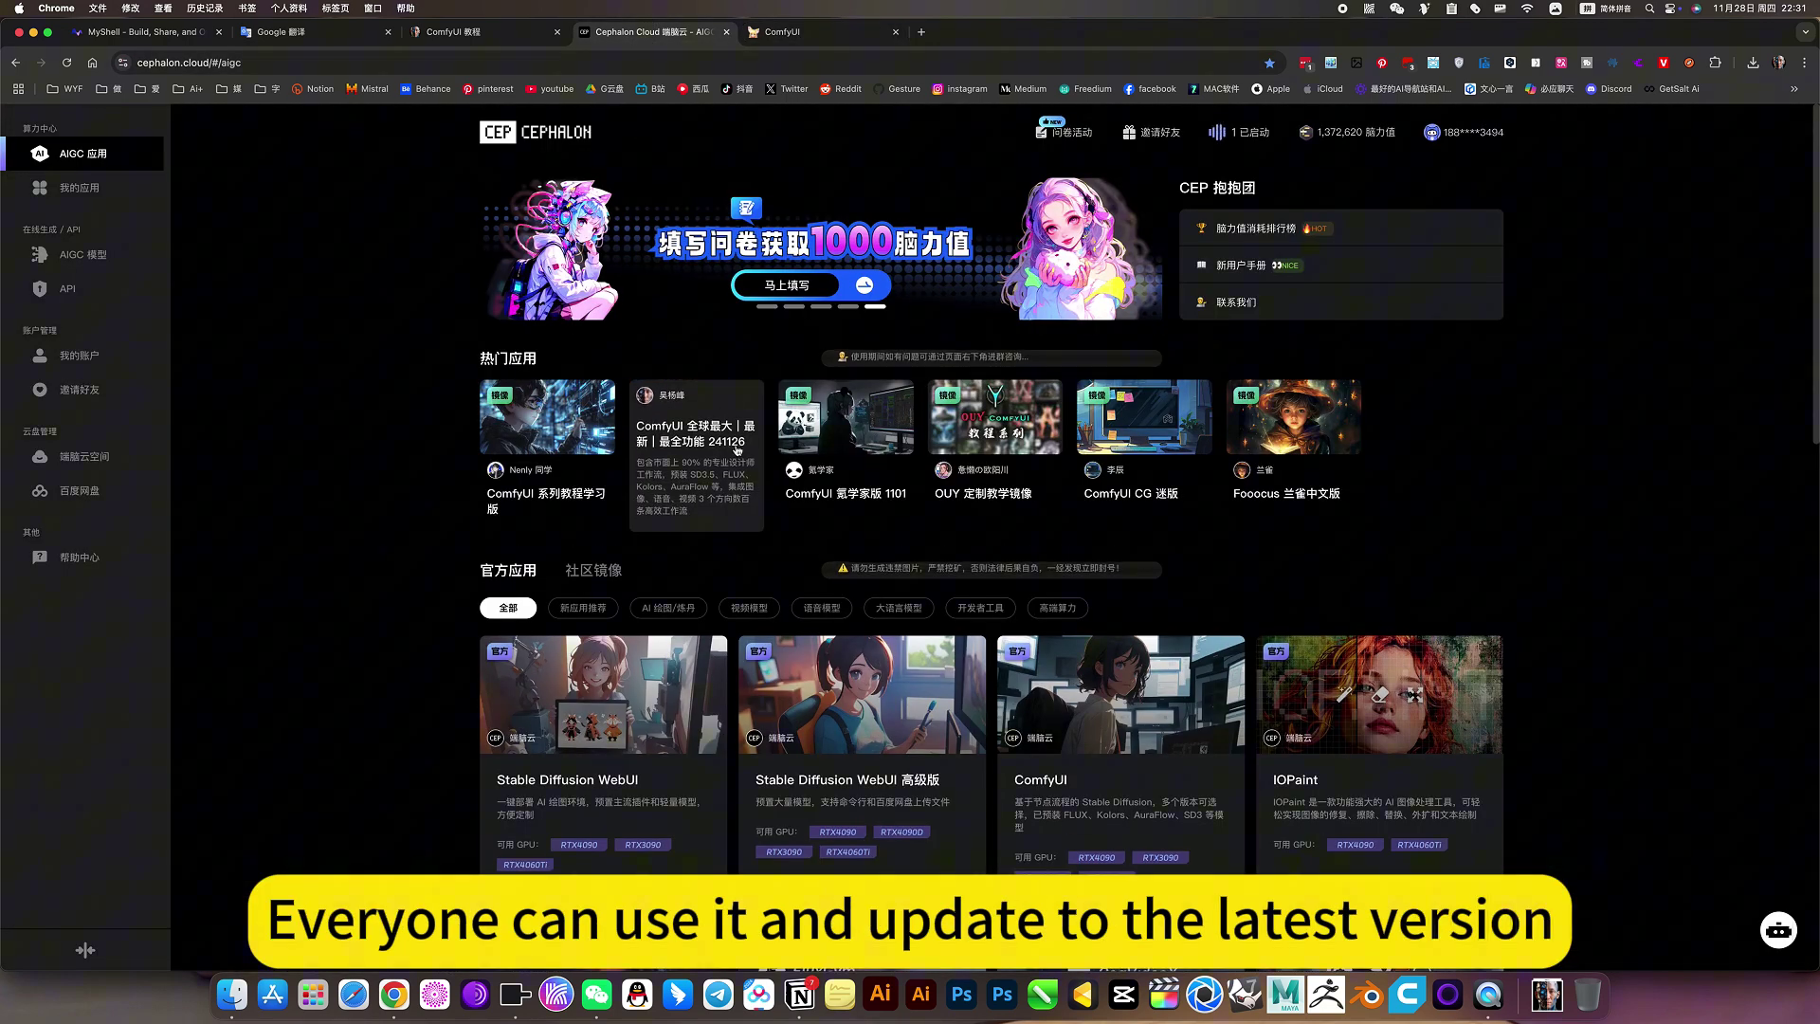
left_click(782, 32)
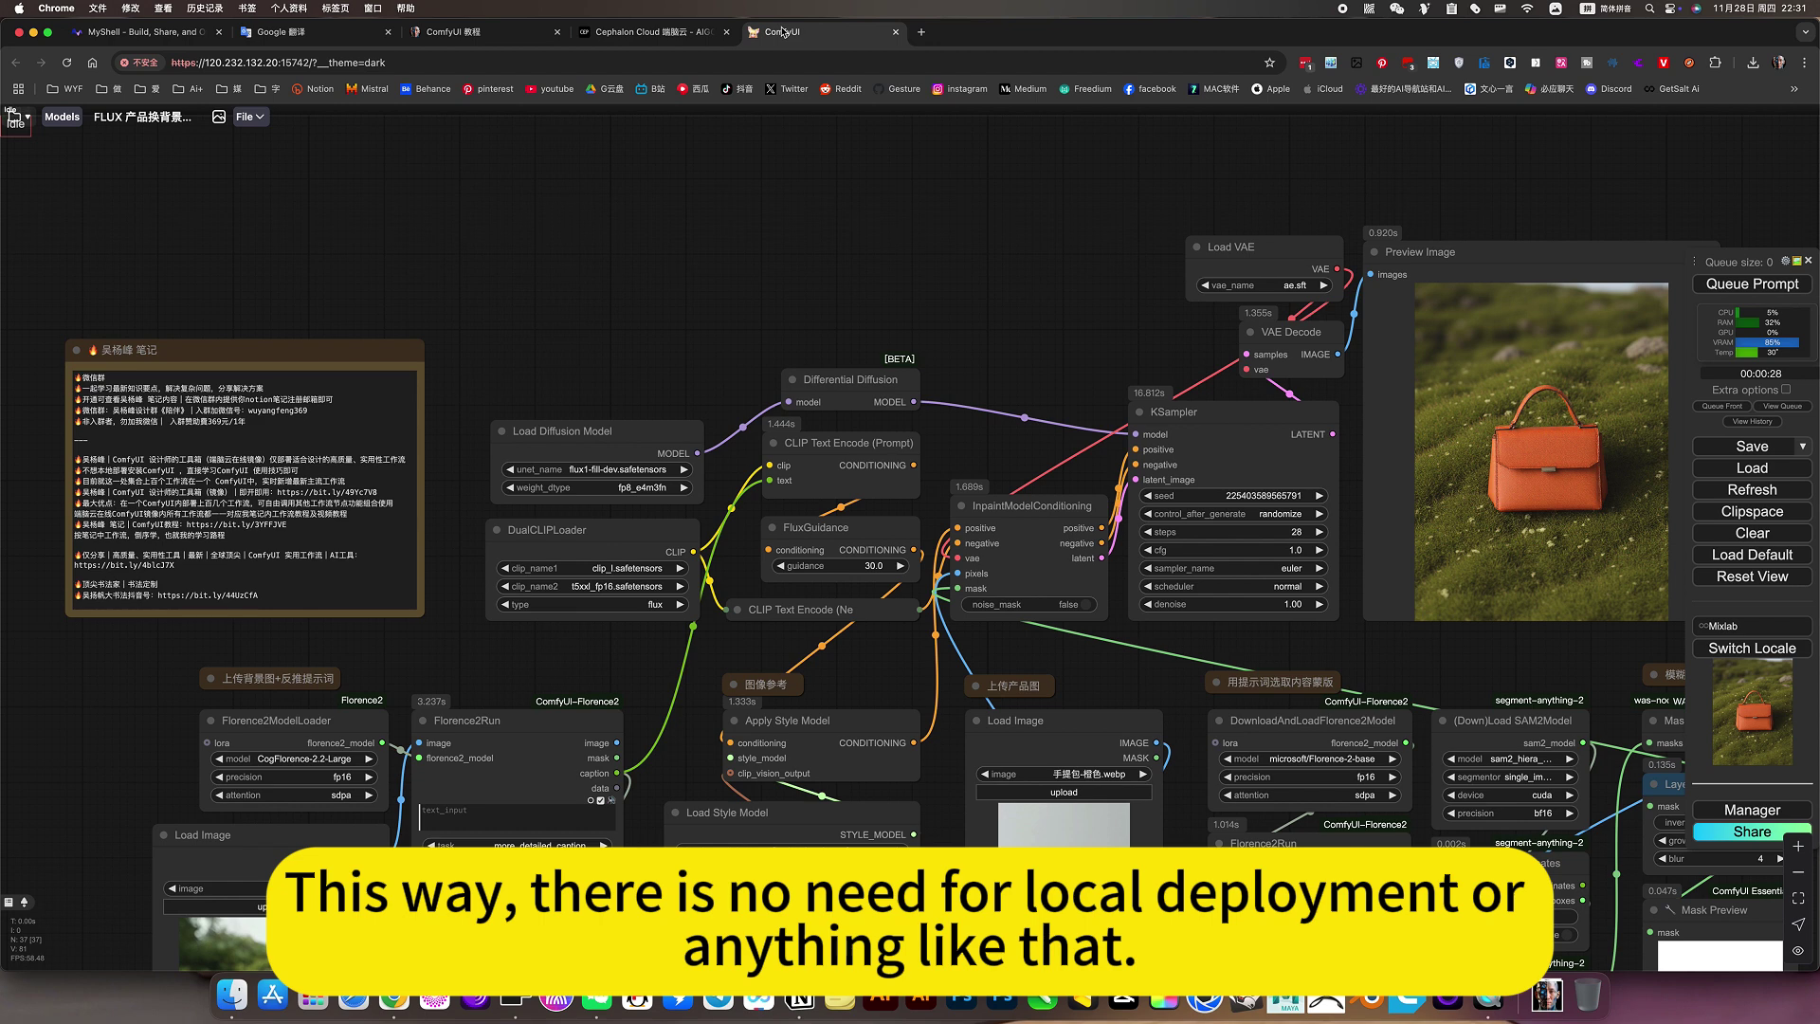
- Open the workflow workspace and look through the 图像类 folder inside the author's folder
scroll(546, 317, "down", 5)
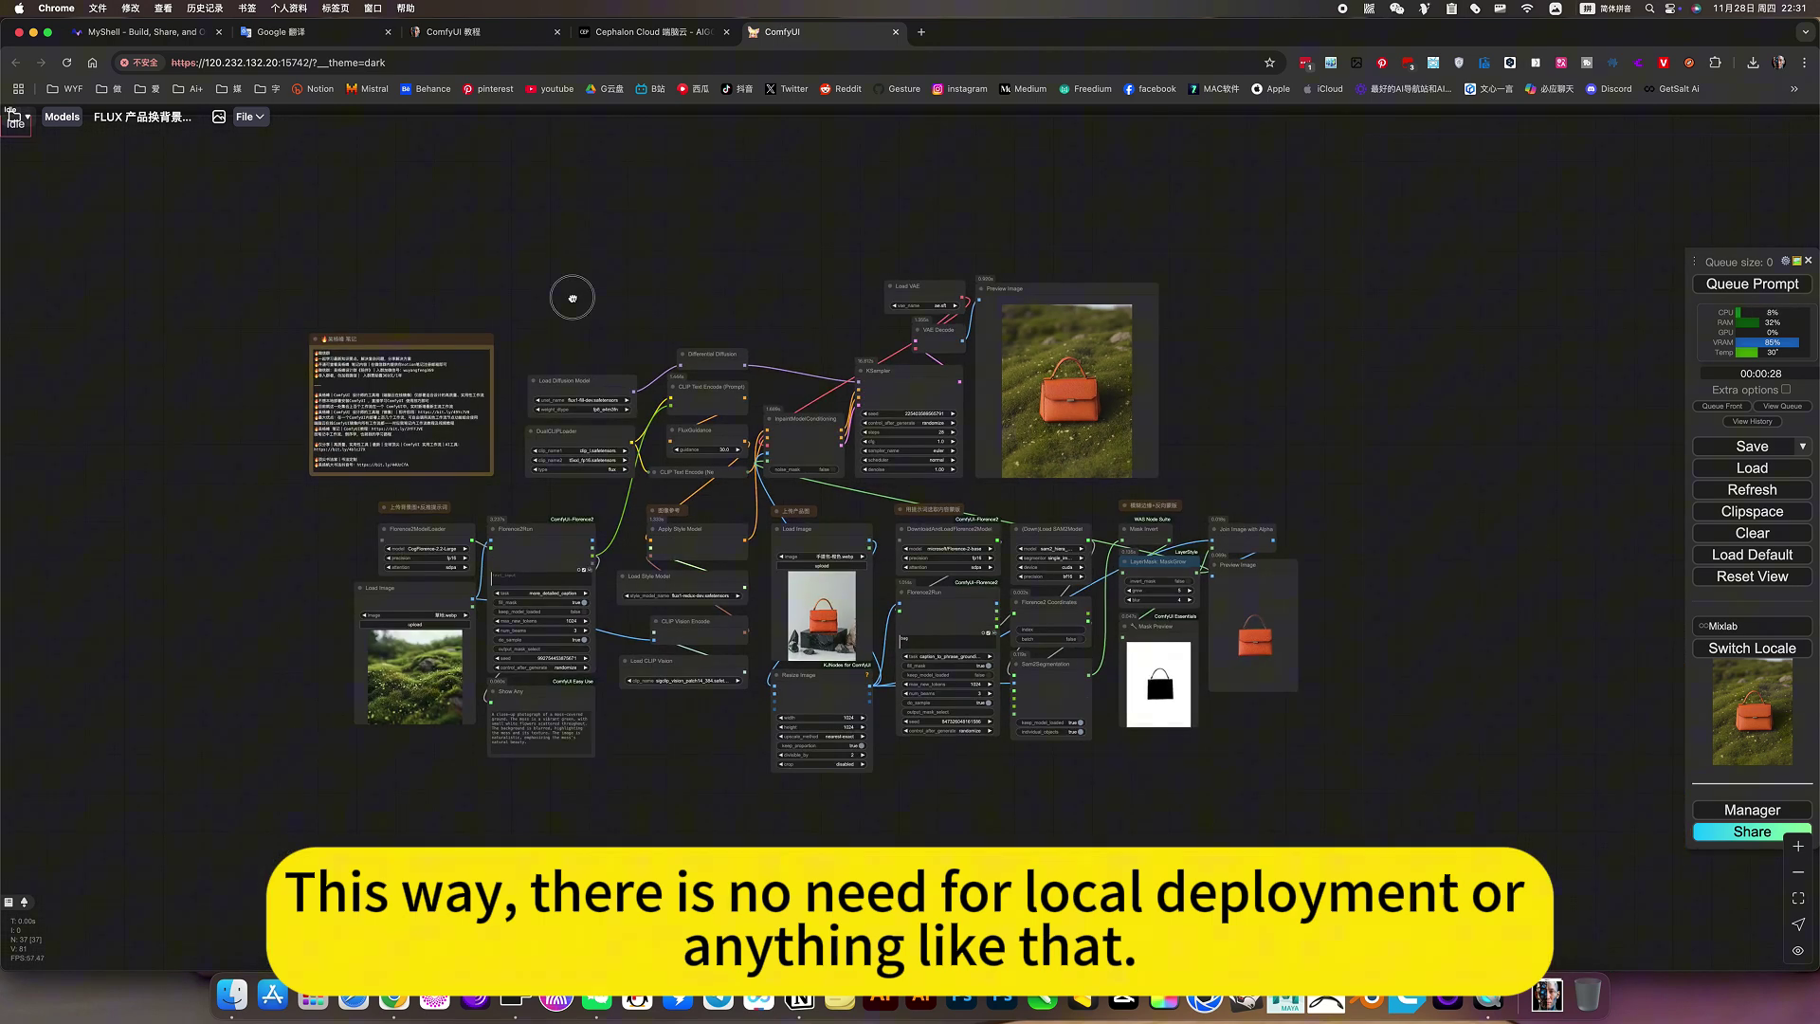
left_click(17, 119)
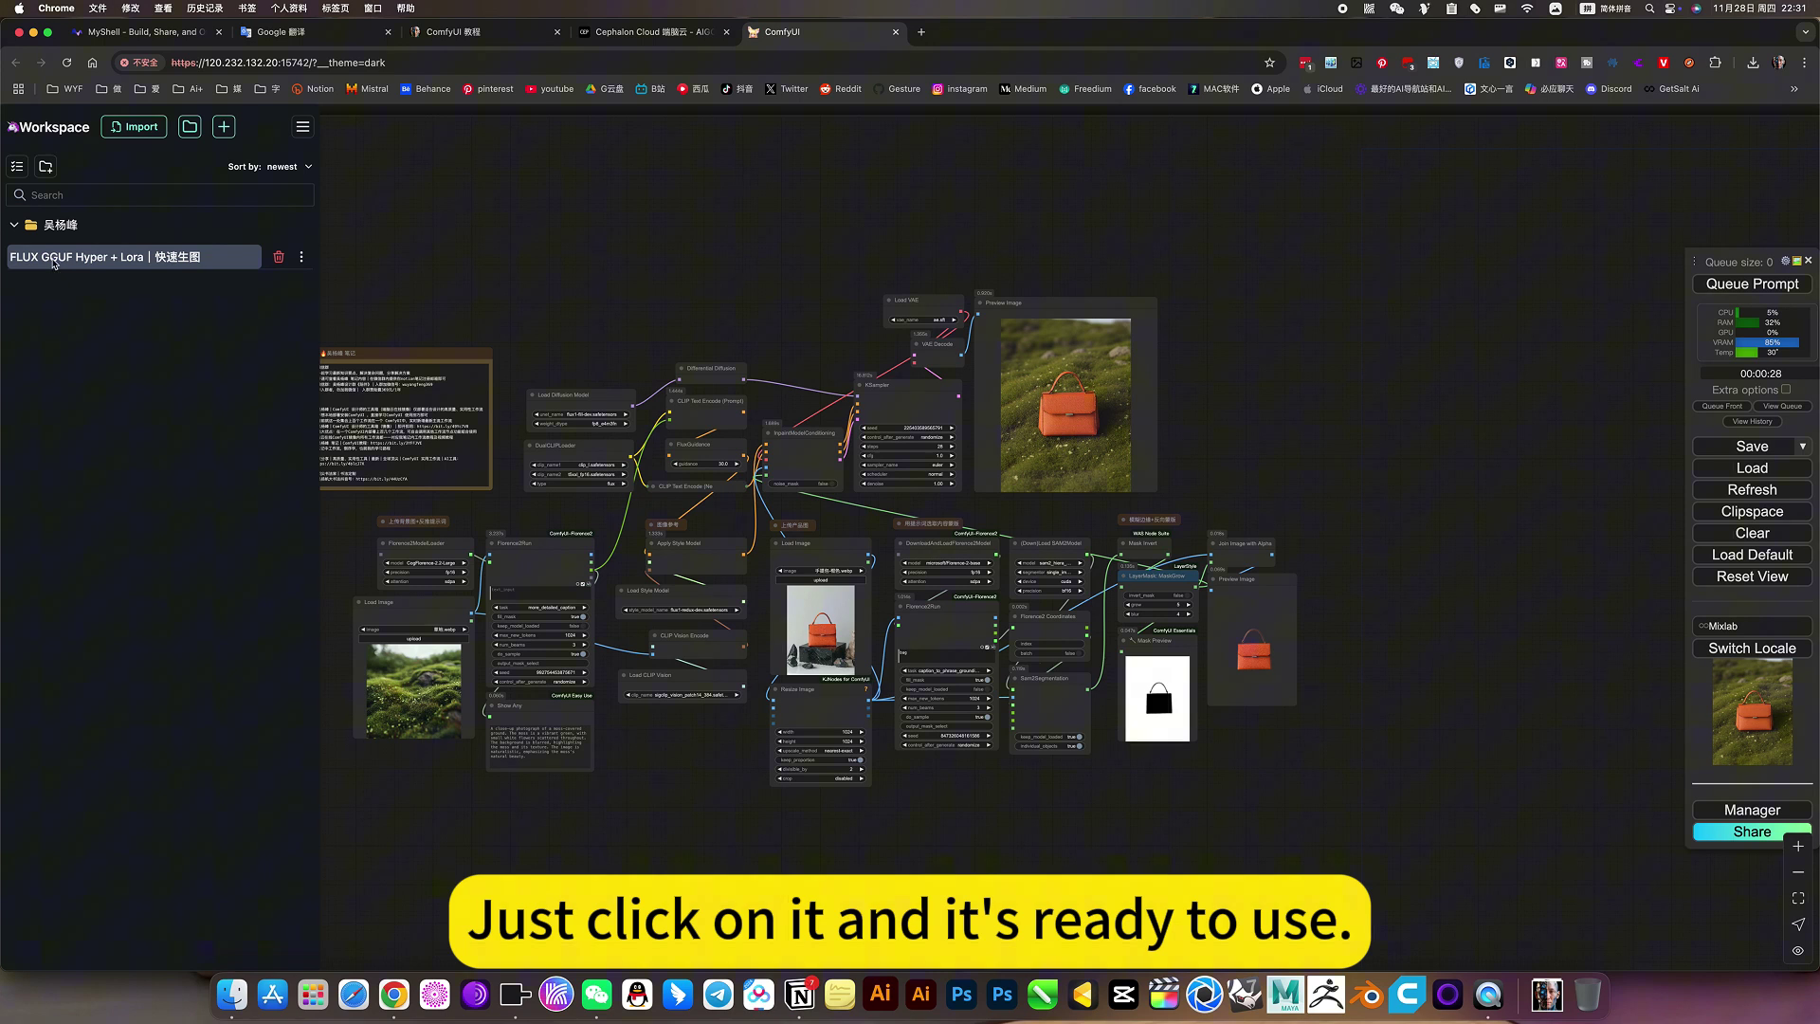
left_click(15, 227)
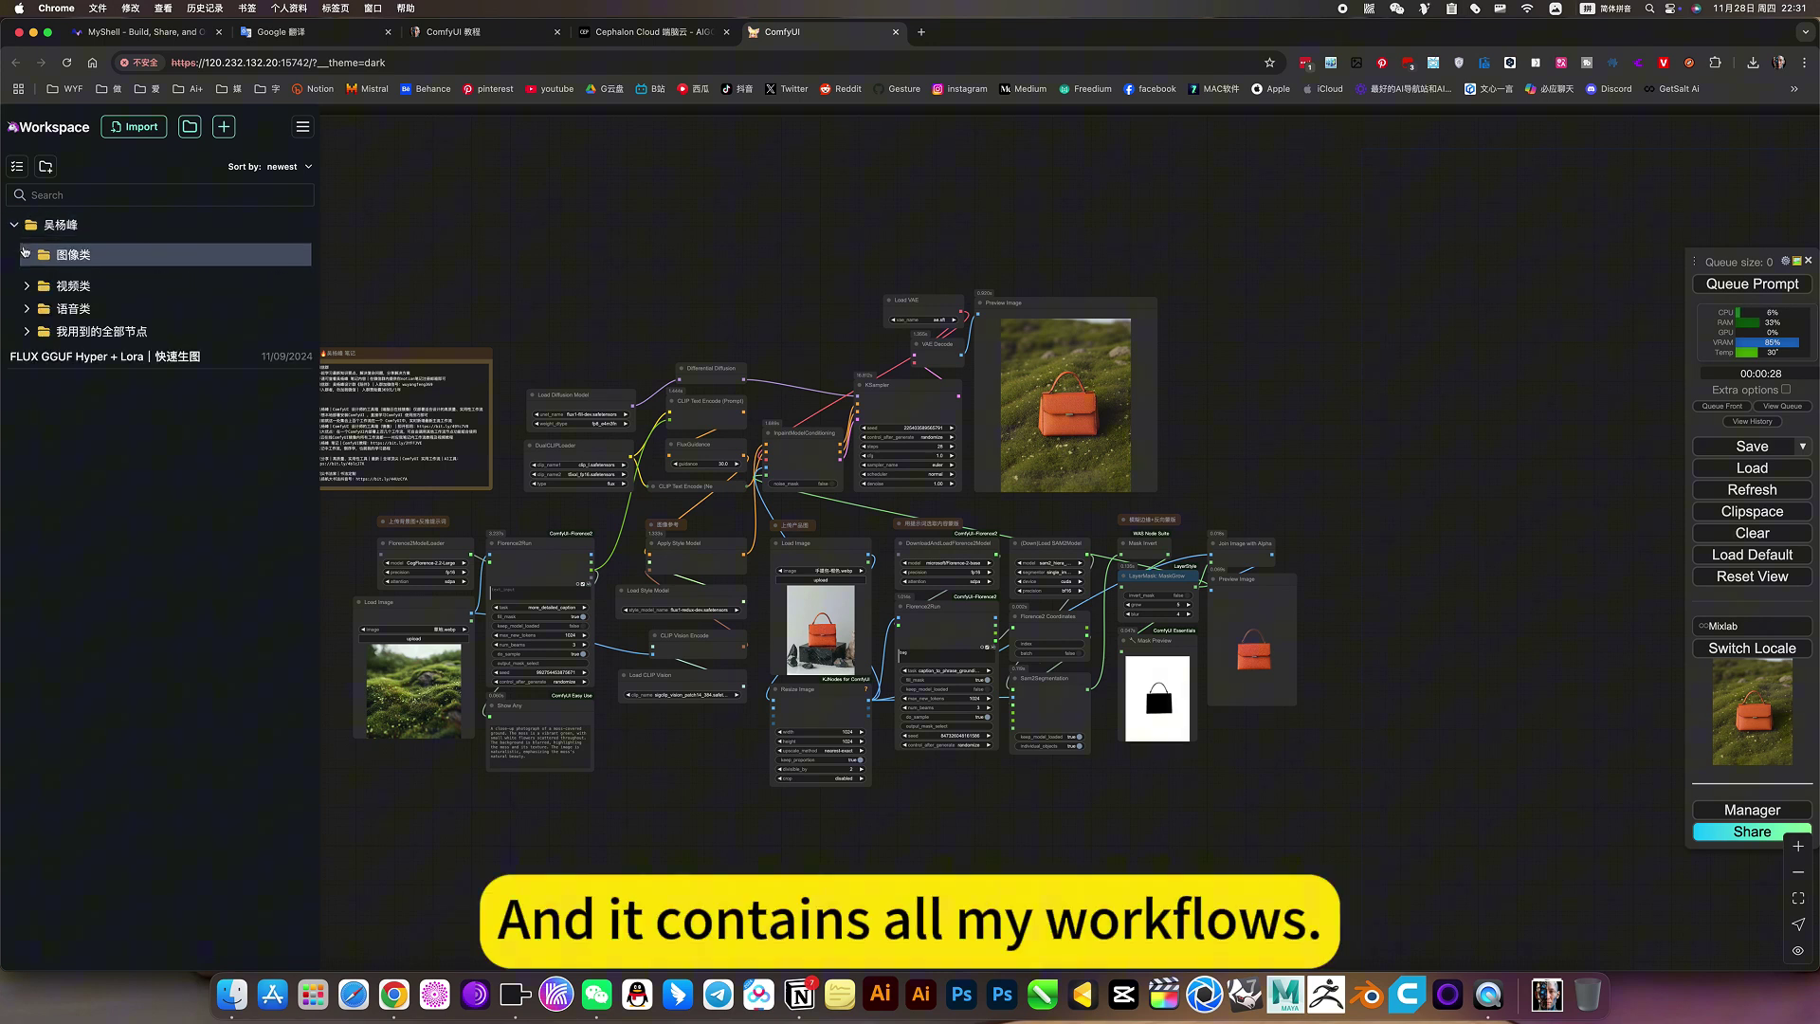
left_click(43, 254)
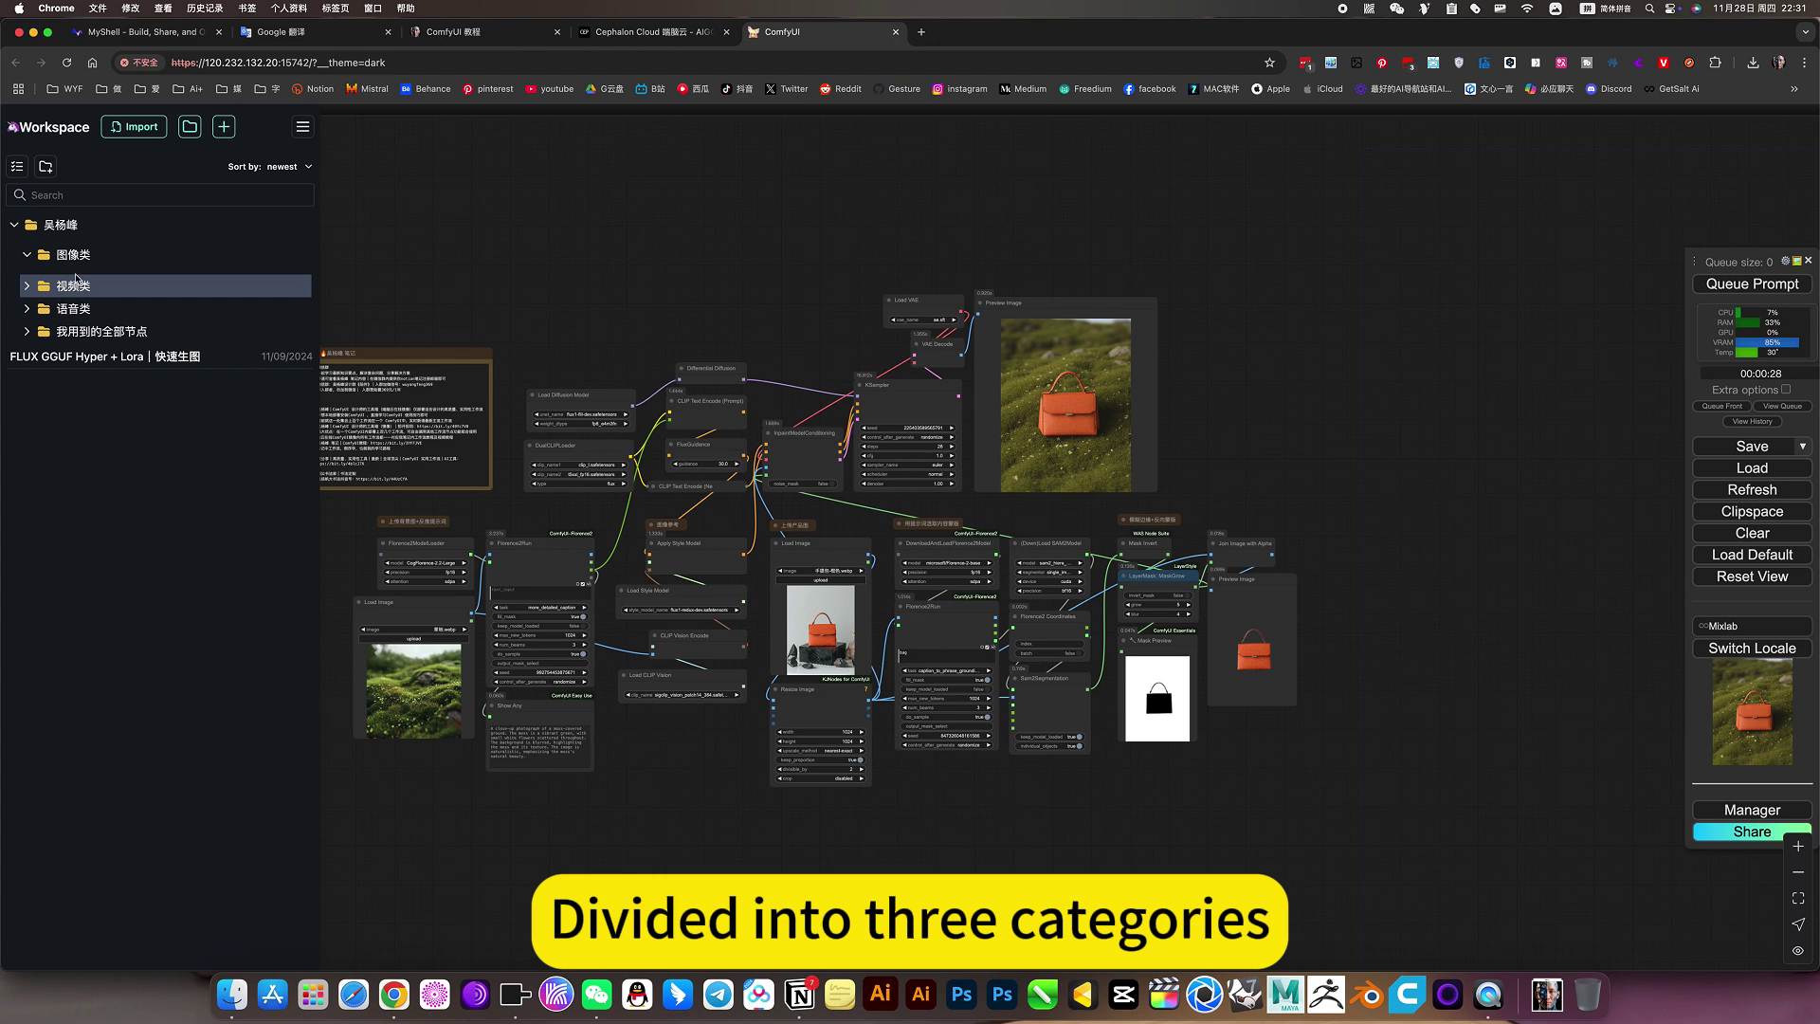
left_click(43, 254)
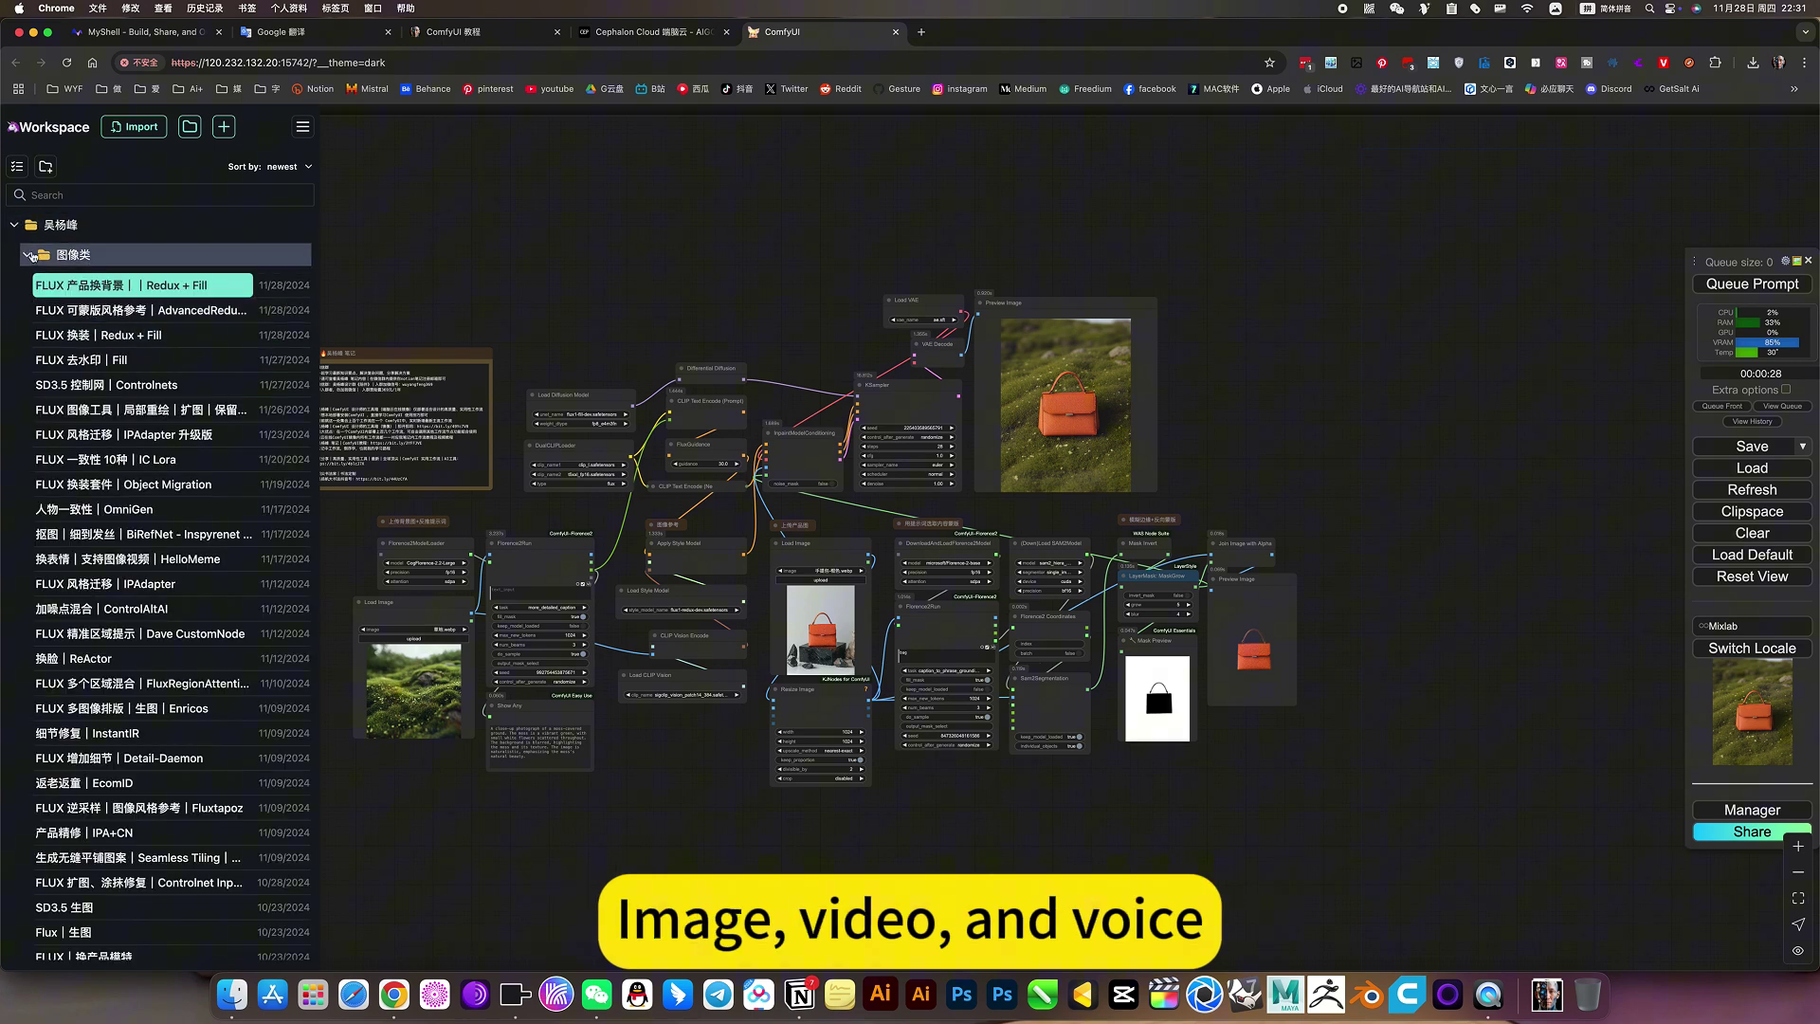
left_click(68, 255)
left_click(68, 256)
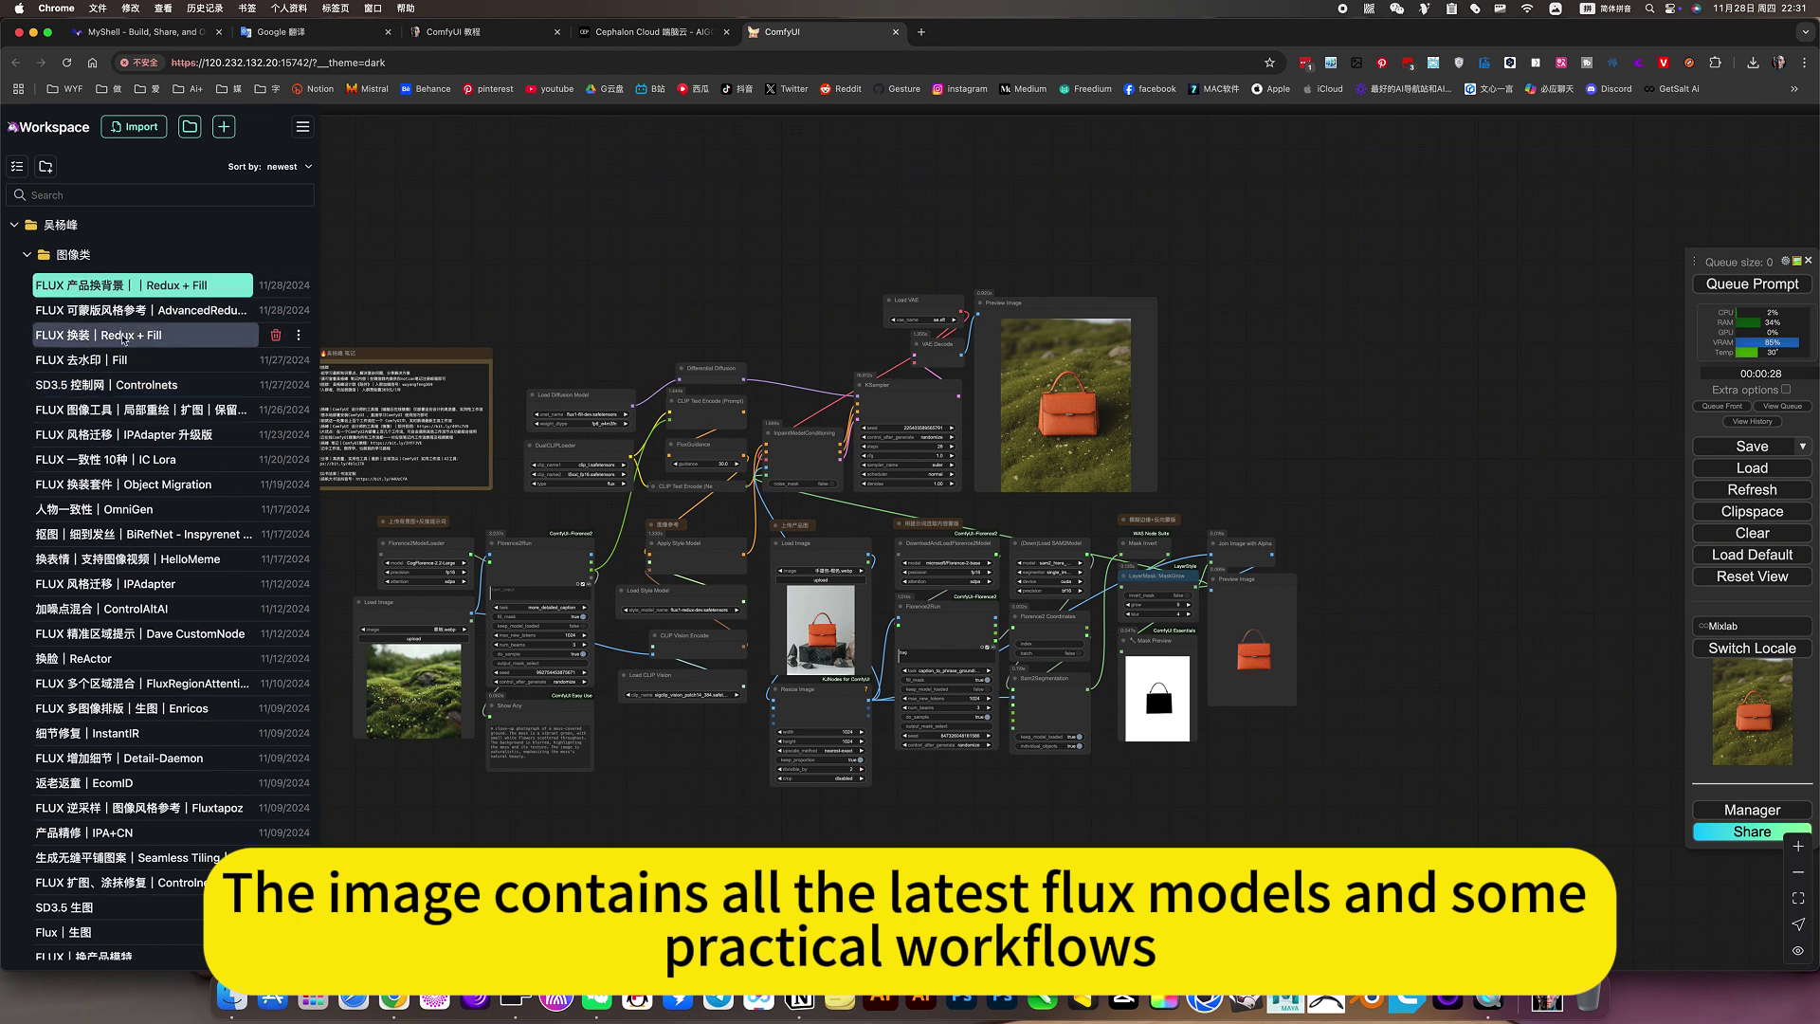
left_click(29, 256)
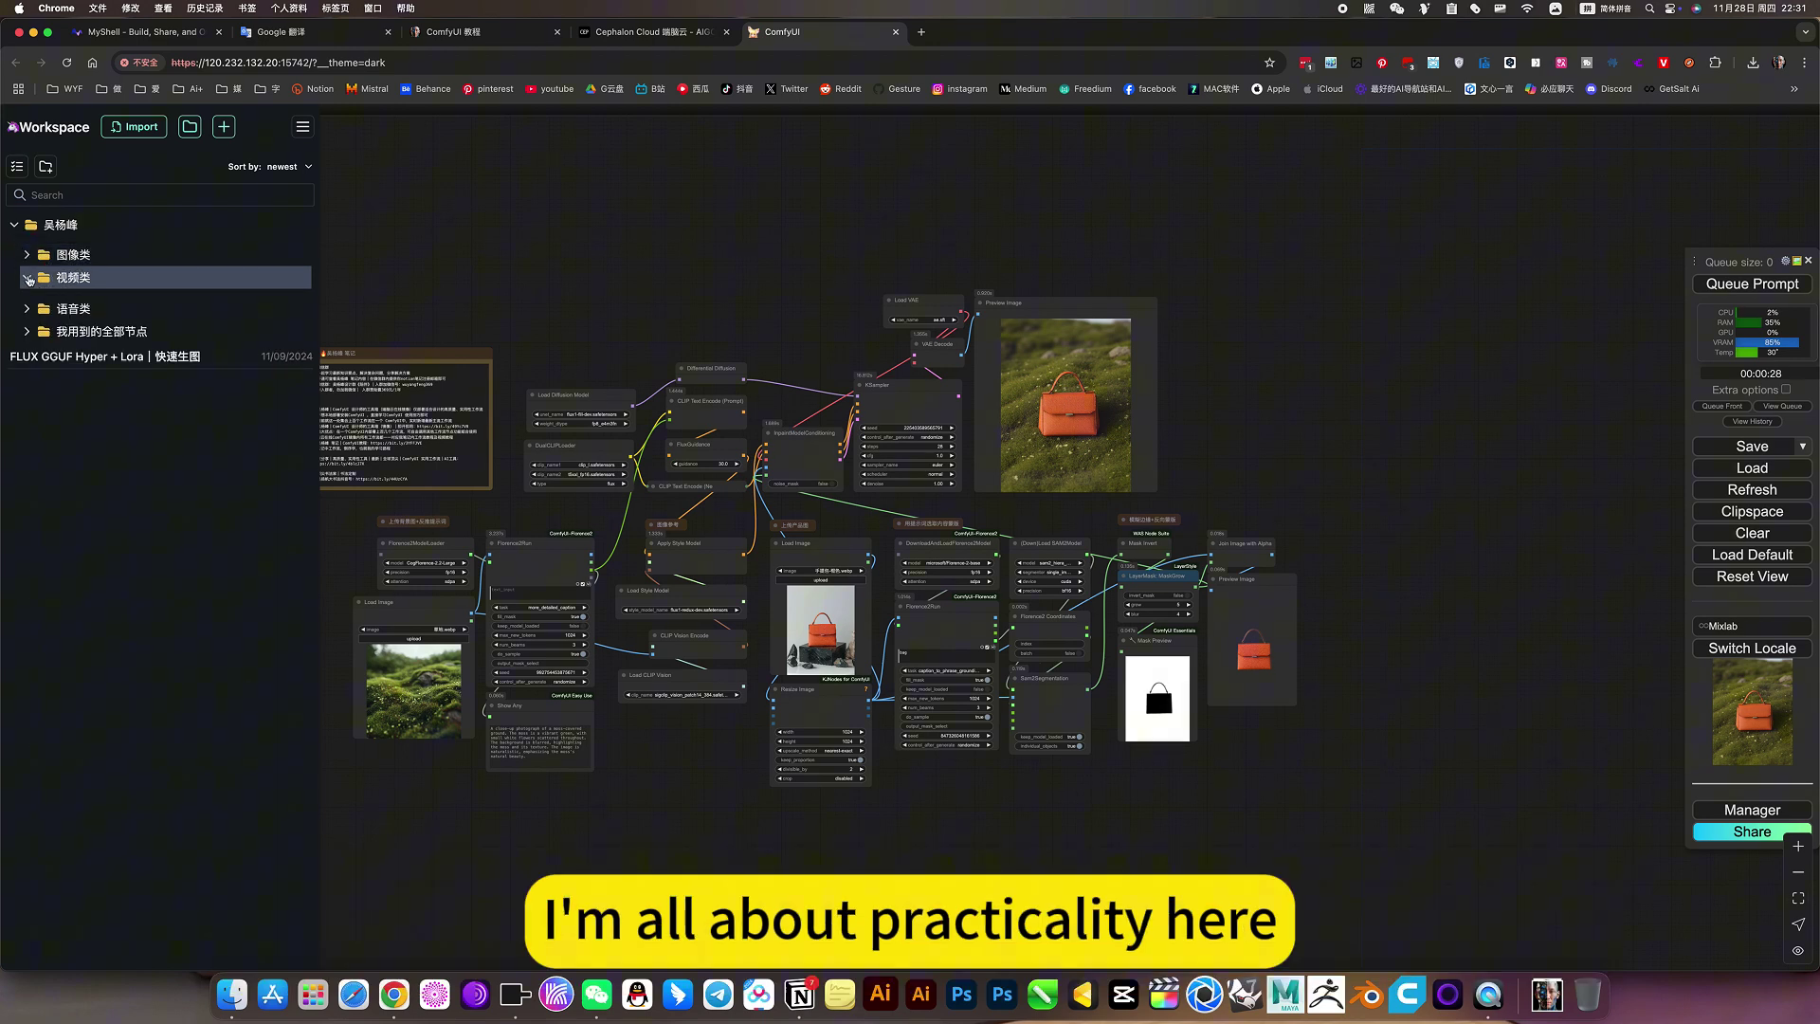
- Look through the 视频类 and 语音类 workflow folders and close the workspace
left_click(30, 279)
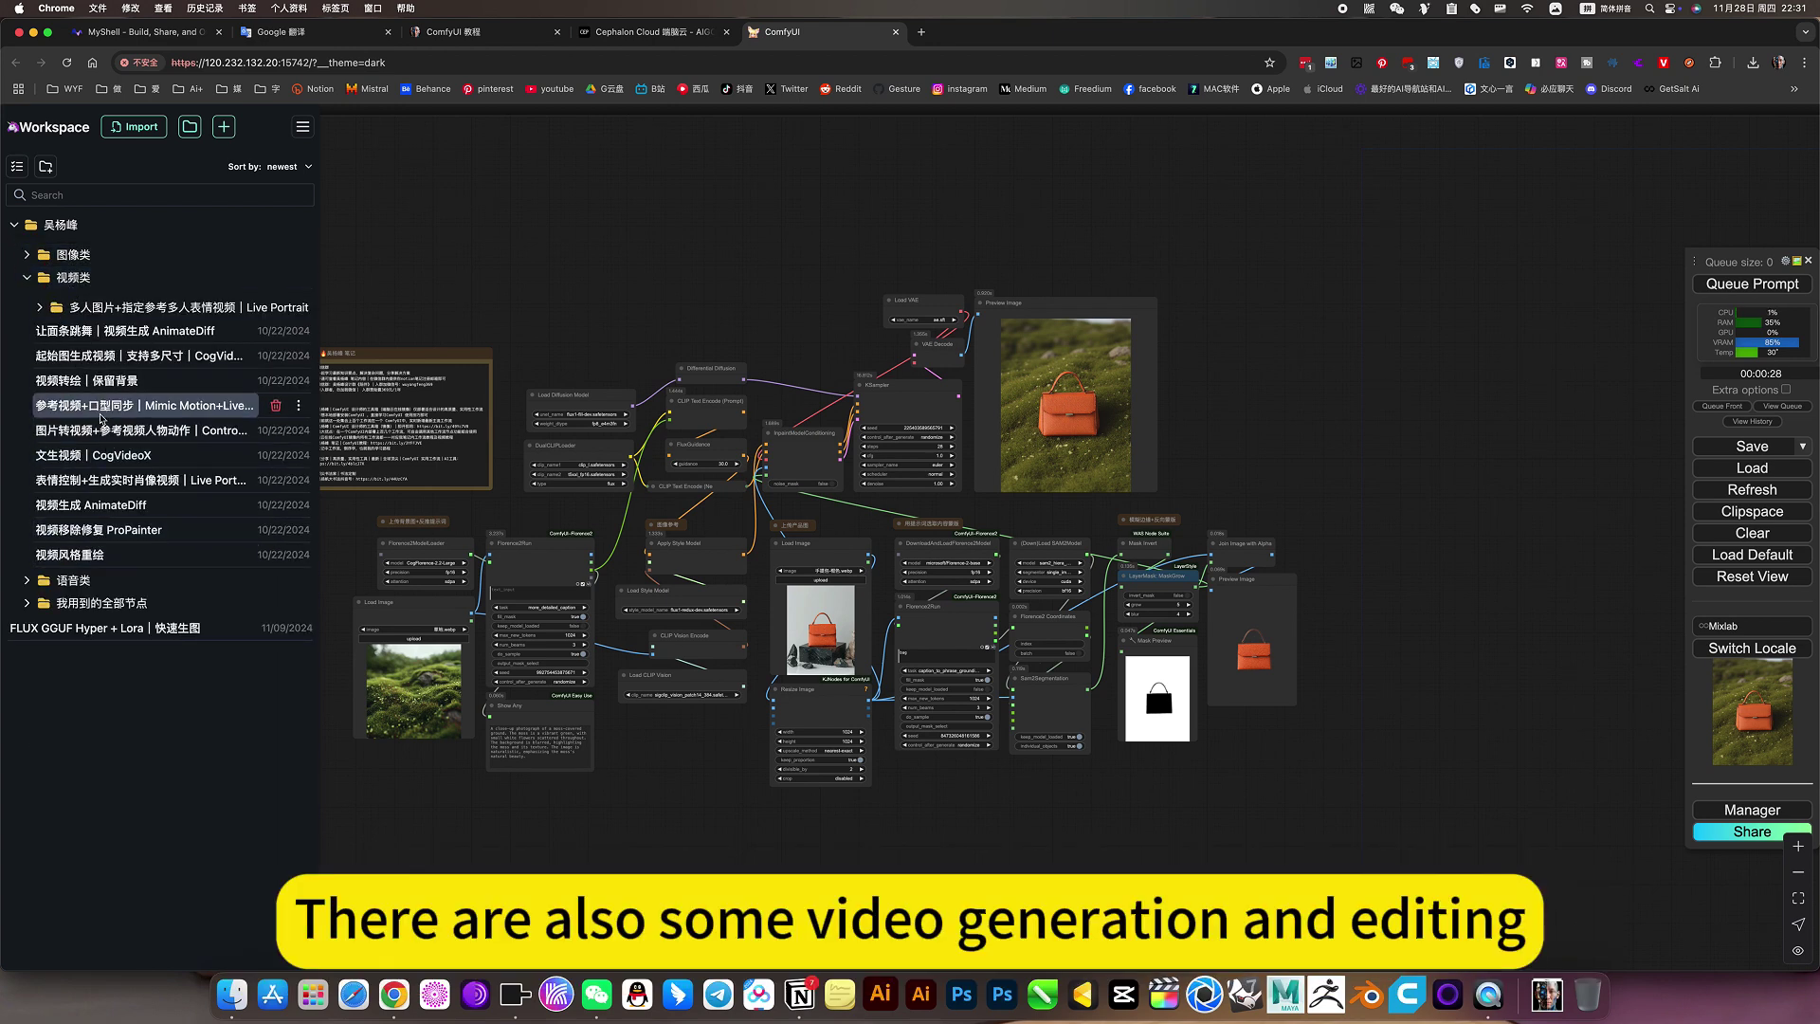
left_click(33, 278)
left_click(29, 302)
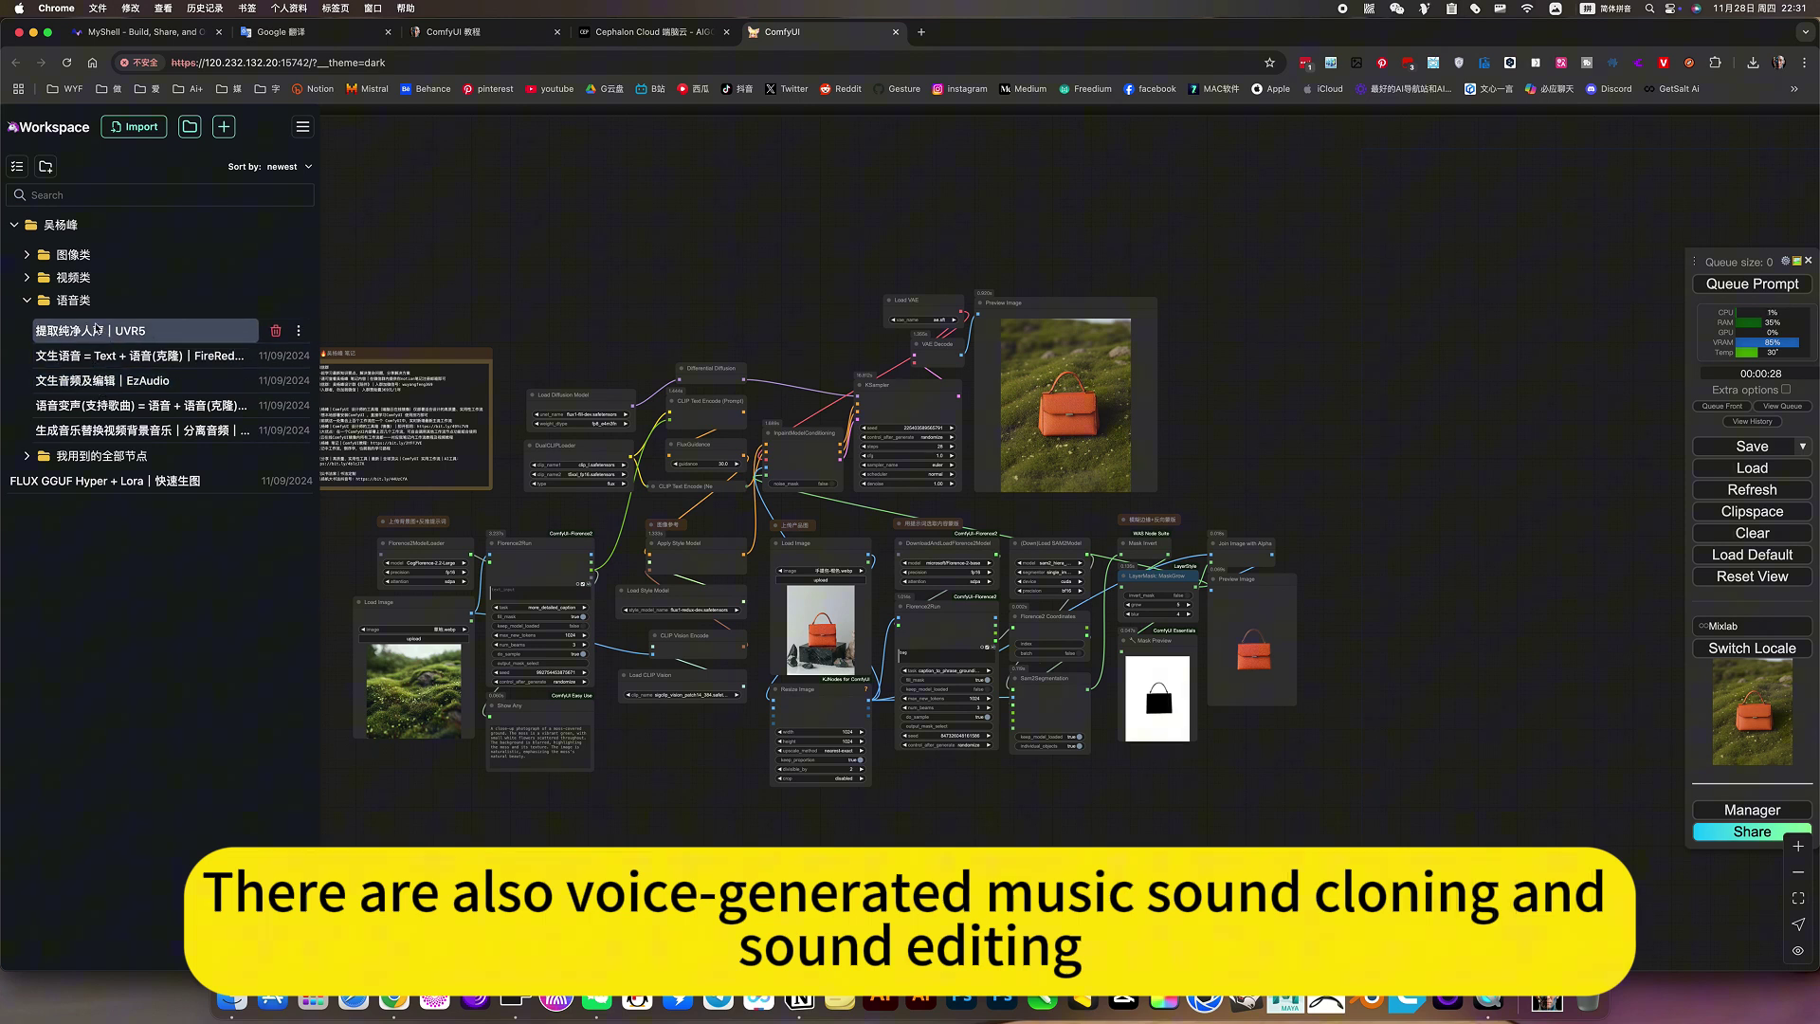
left_click(25, 303)
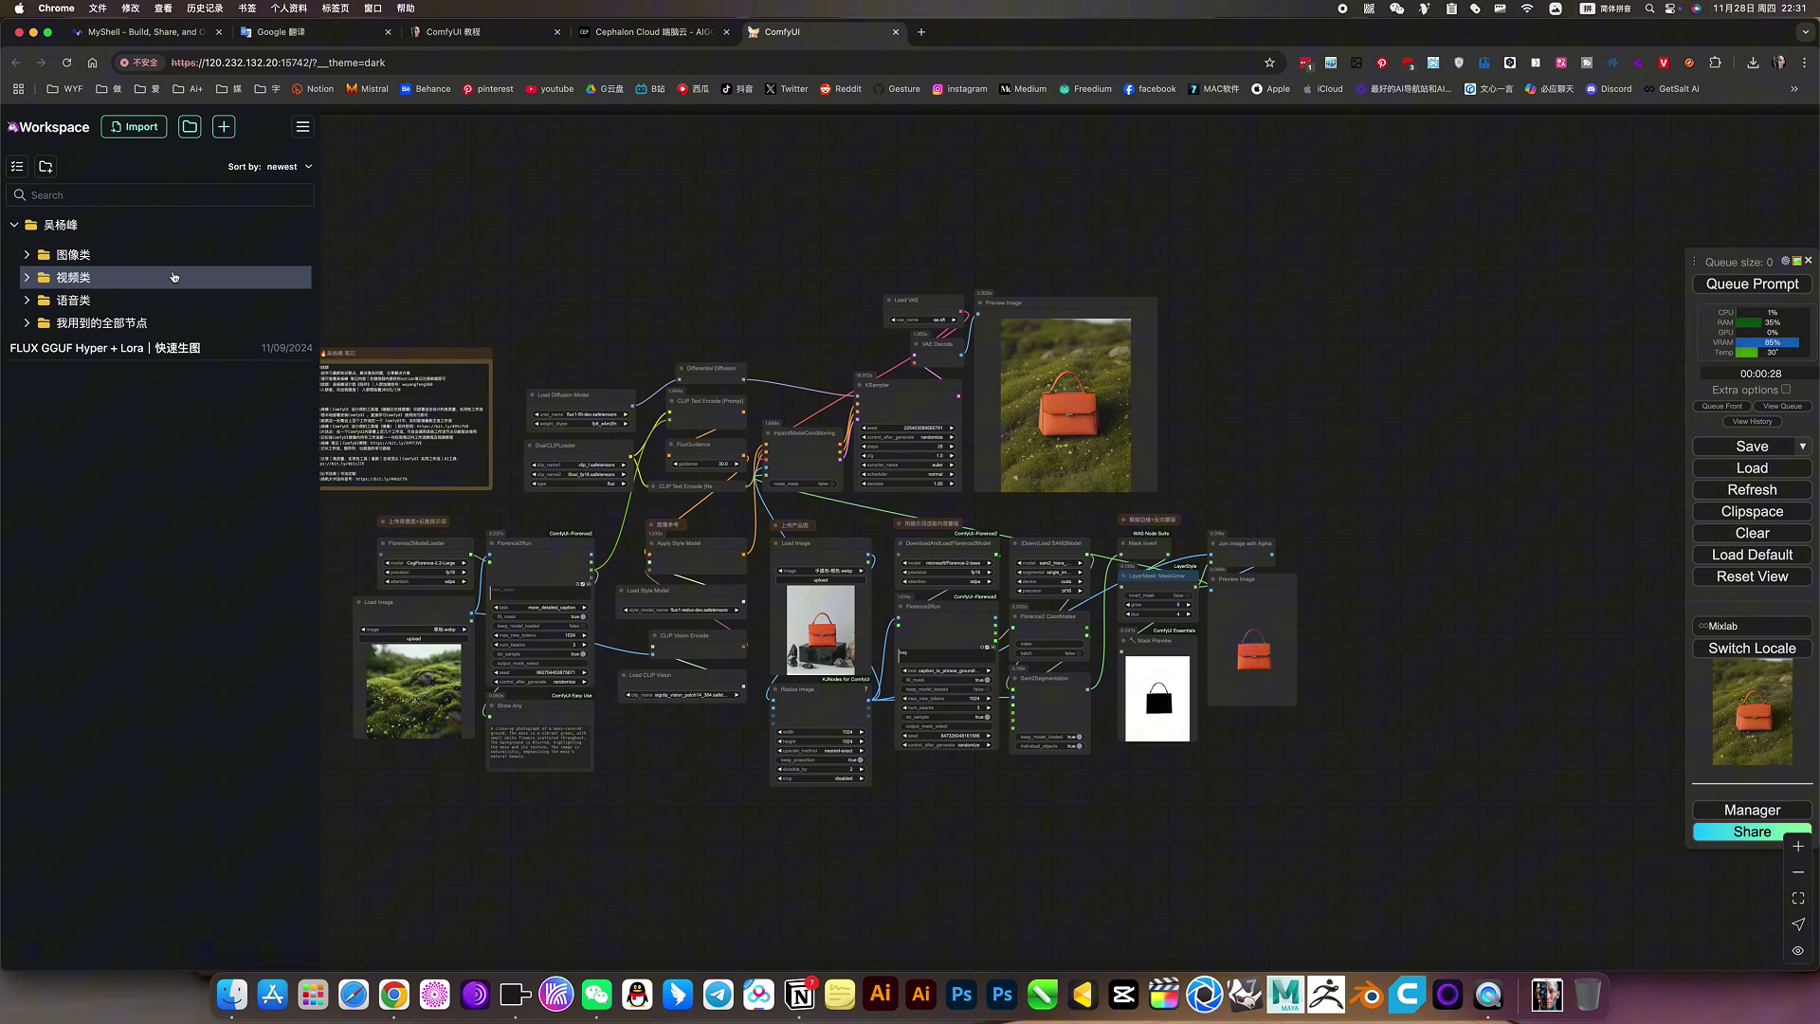
left_click(590, 284)
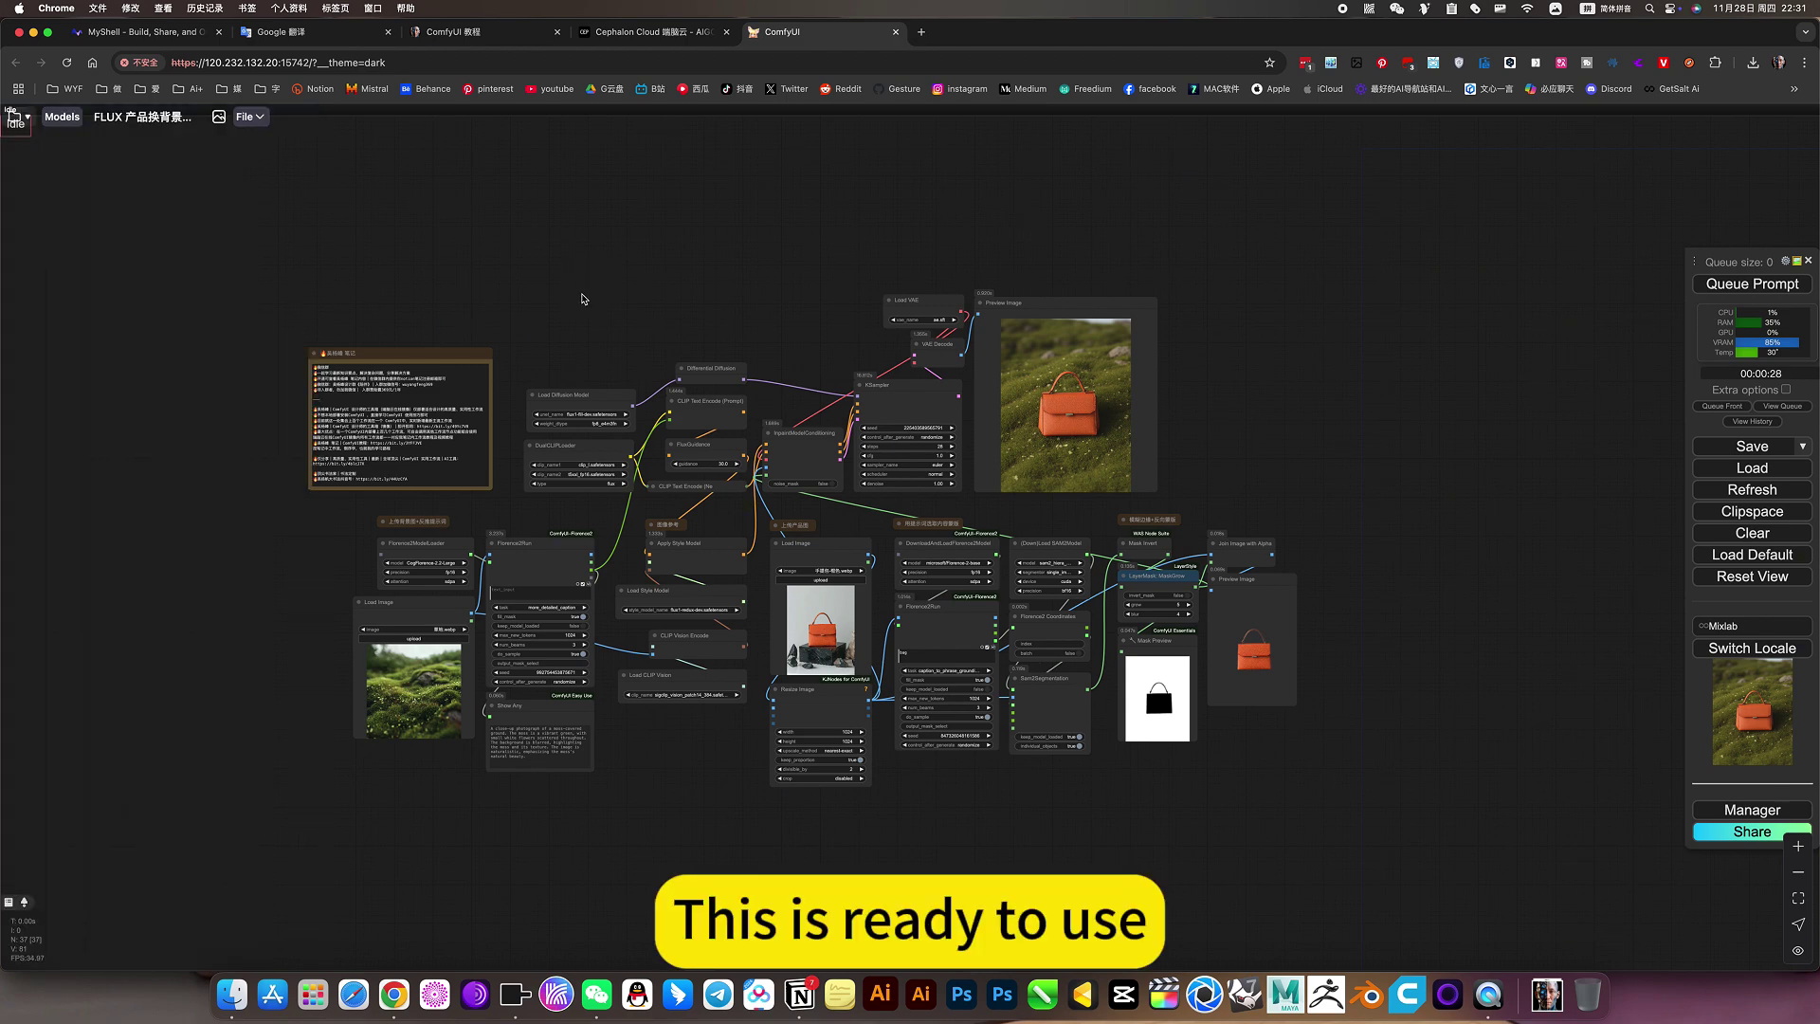
- Switch to the ComfyUI 教程 Notion page and expand the 图像类 list in its 工作流 section
scroll(661, 446, "up", 5)
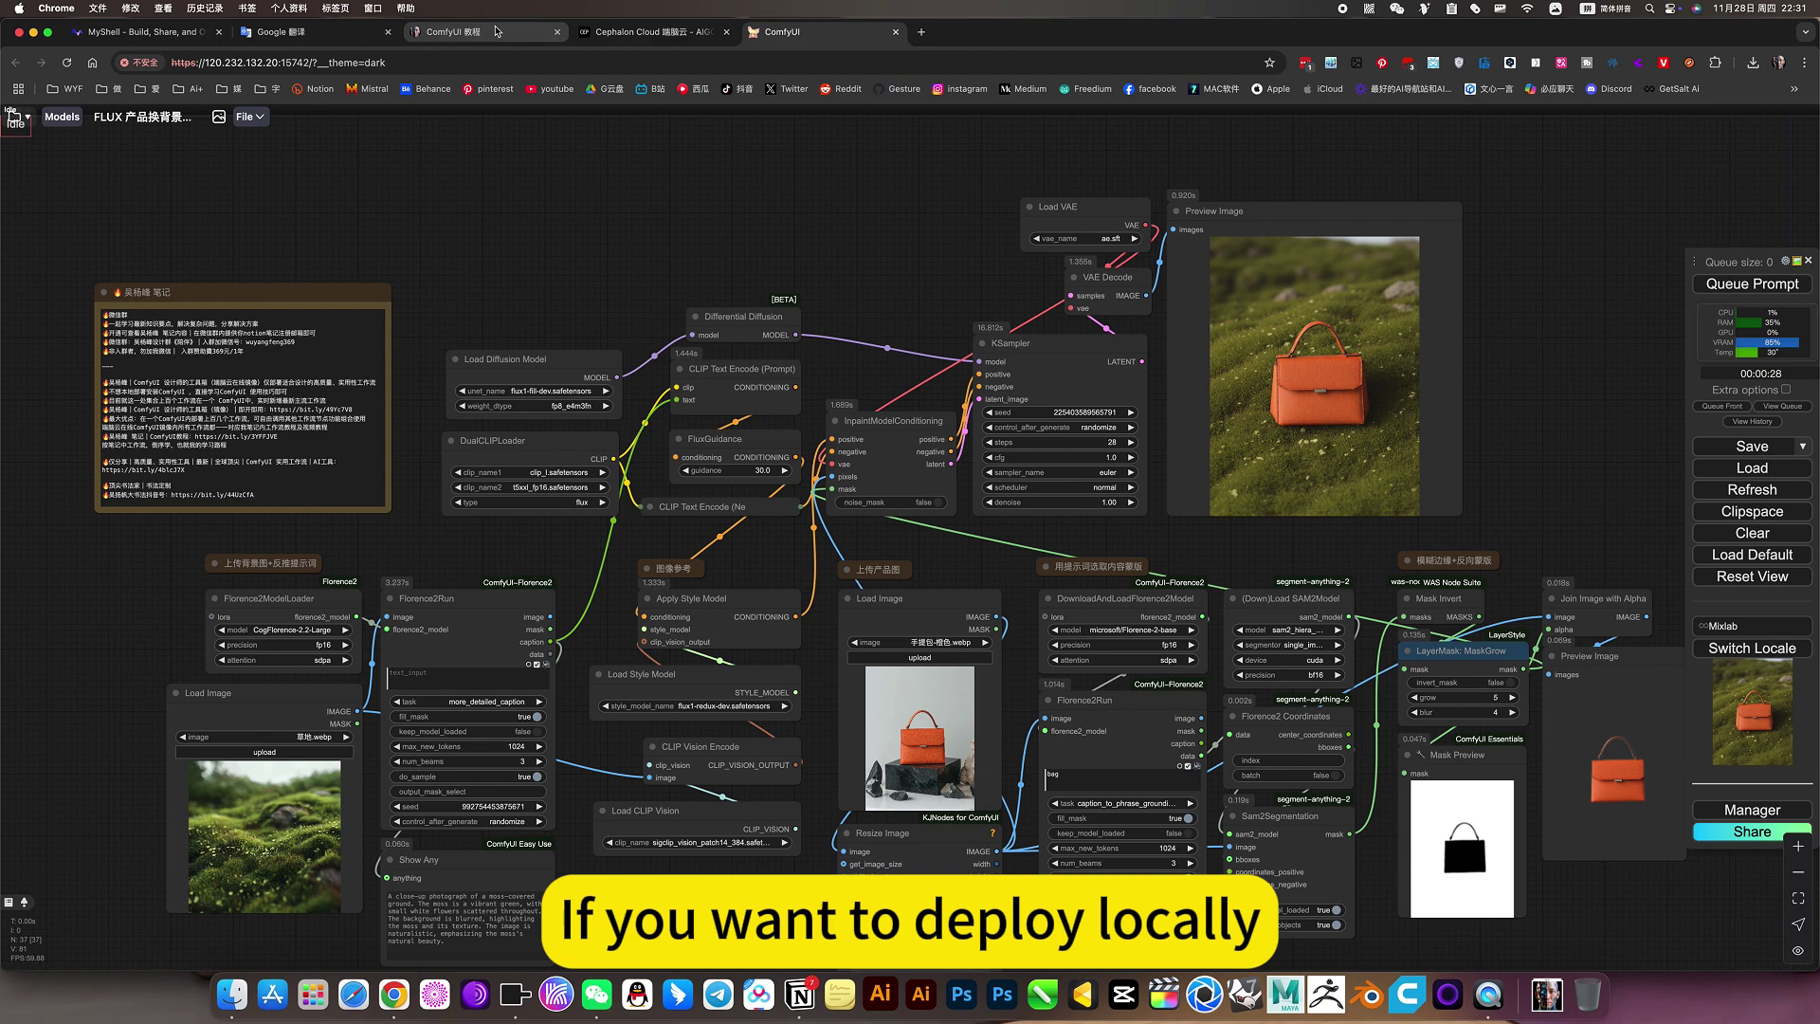
left_click(492, 32)
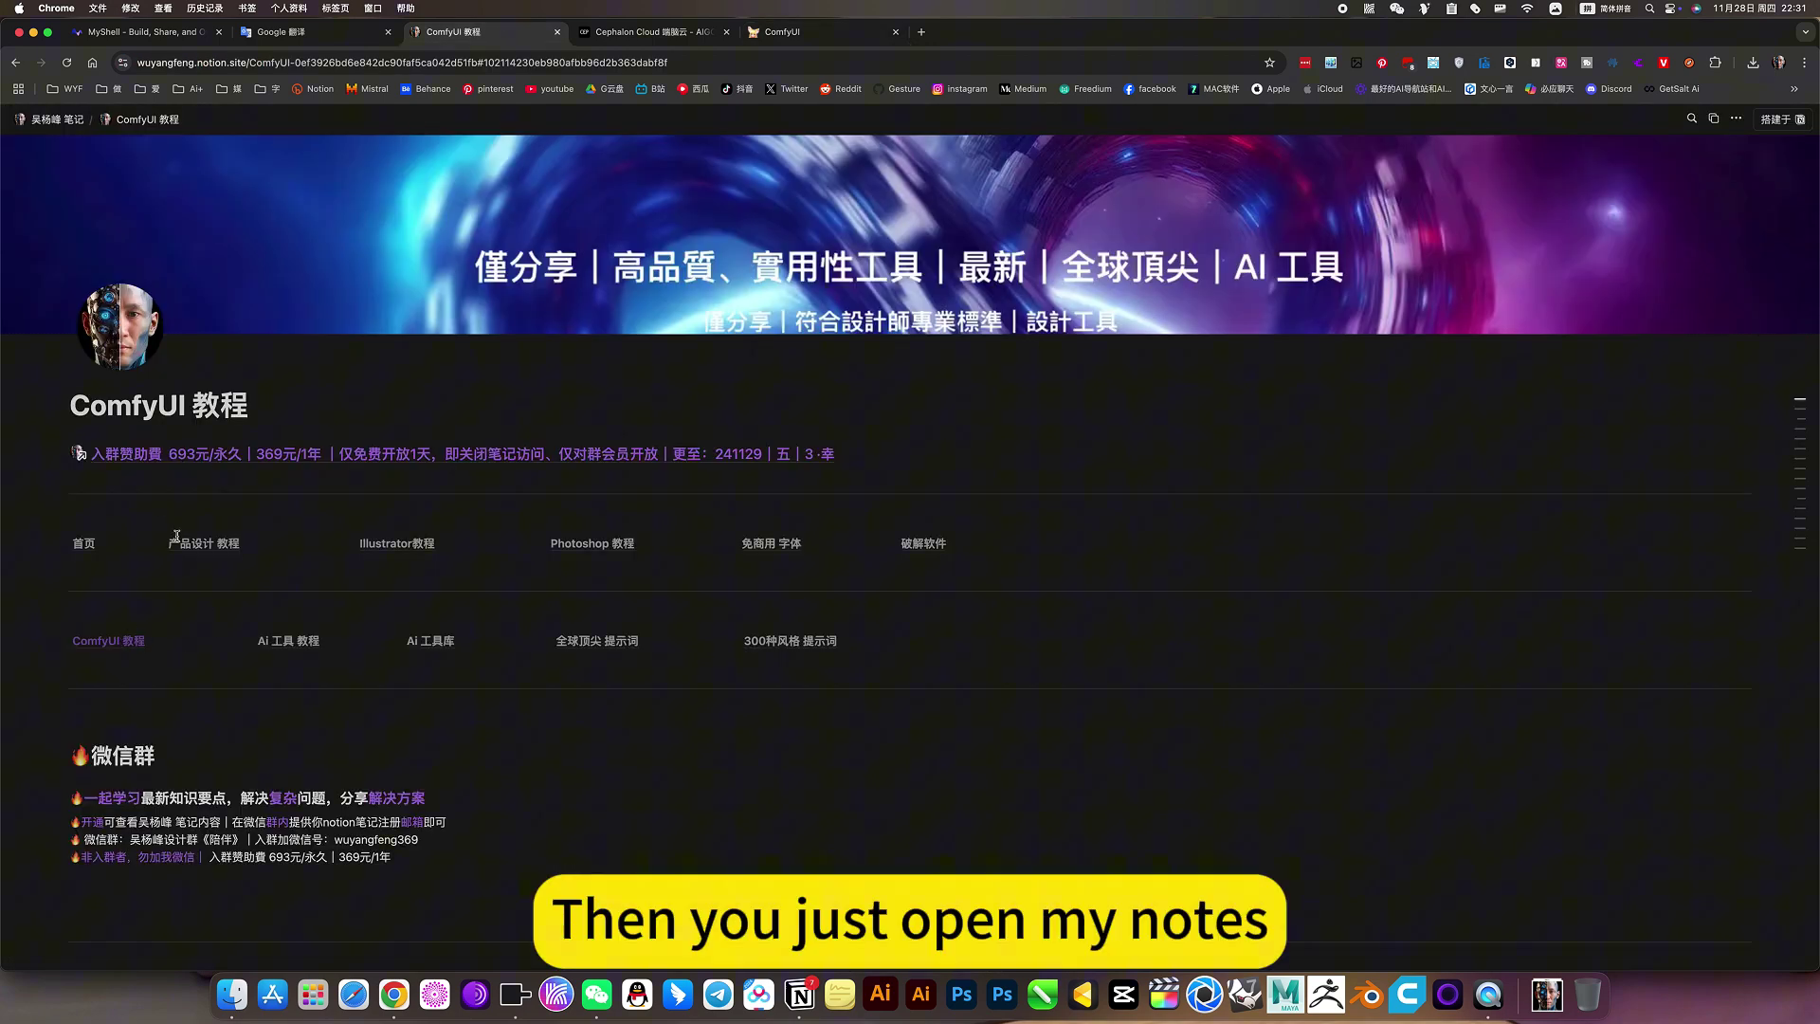
left_click(129, 641)
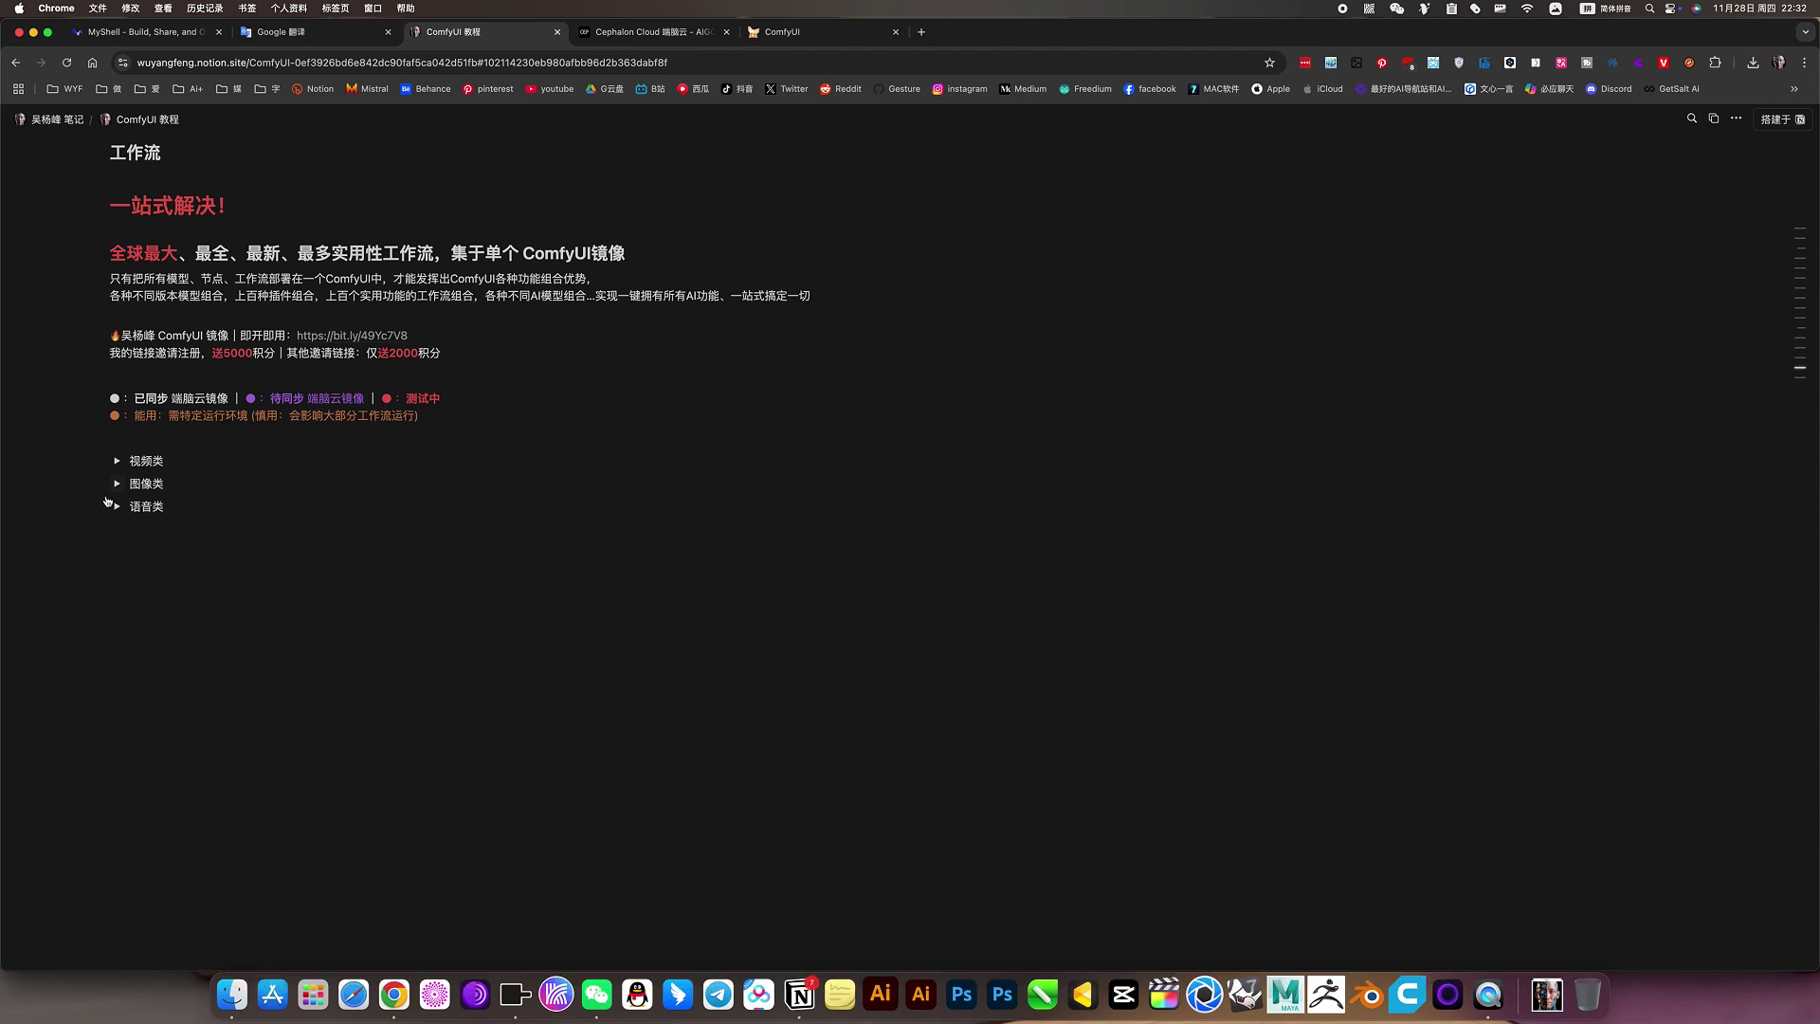
left_click(118, 484)
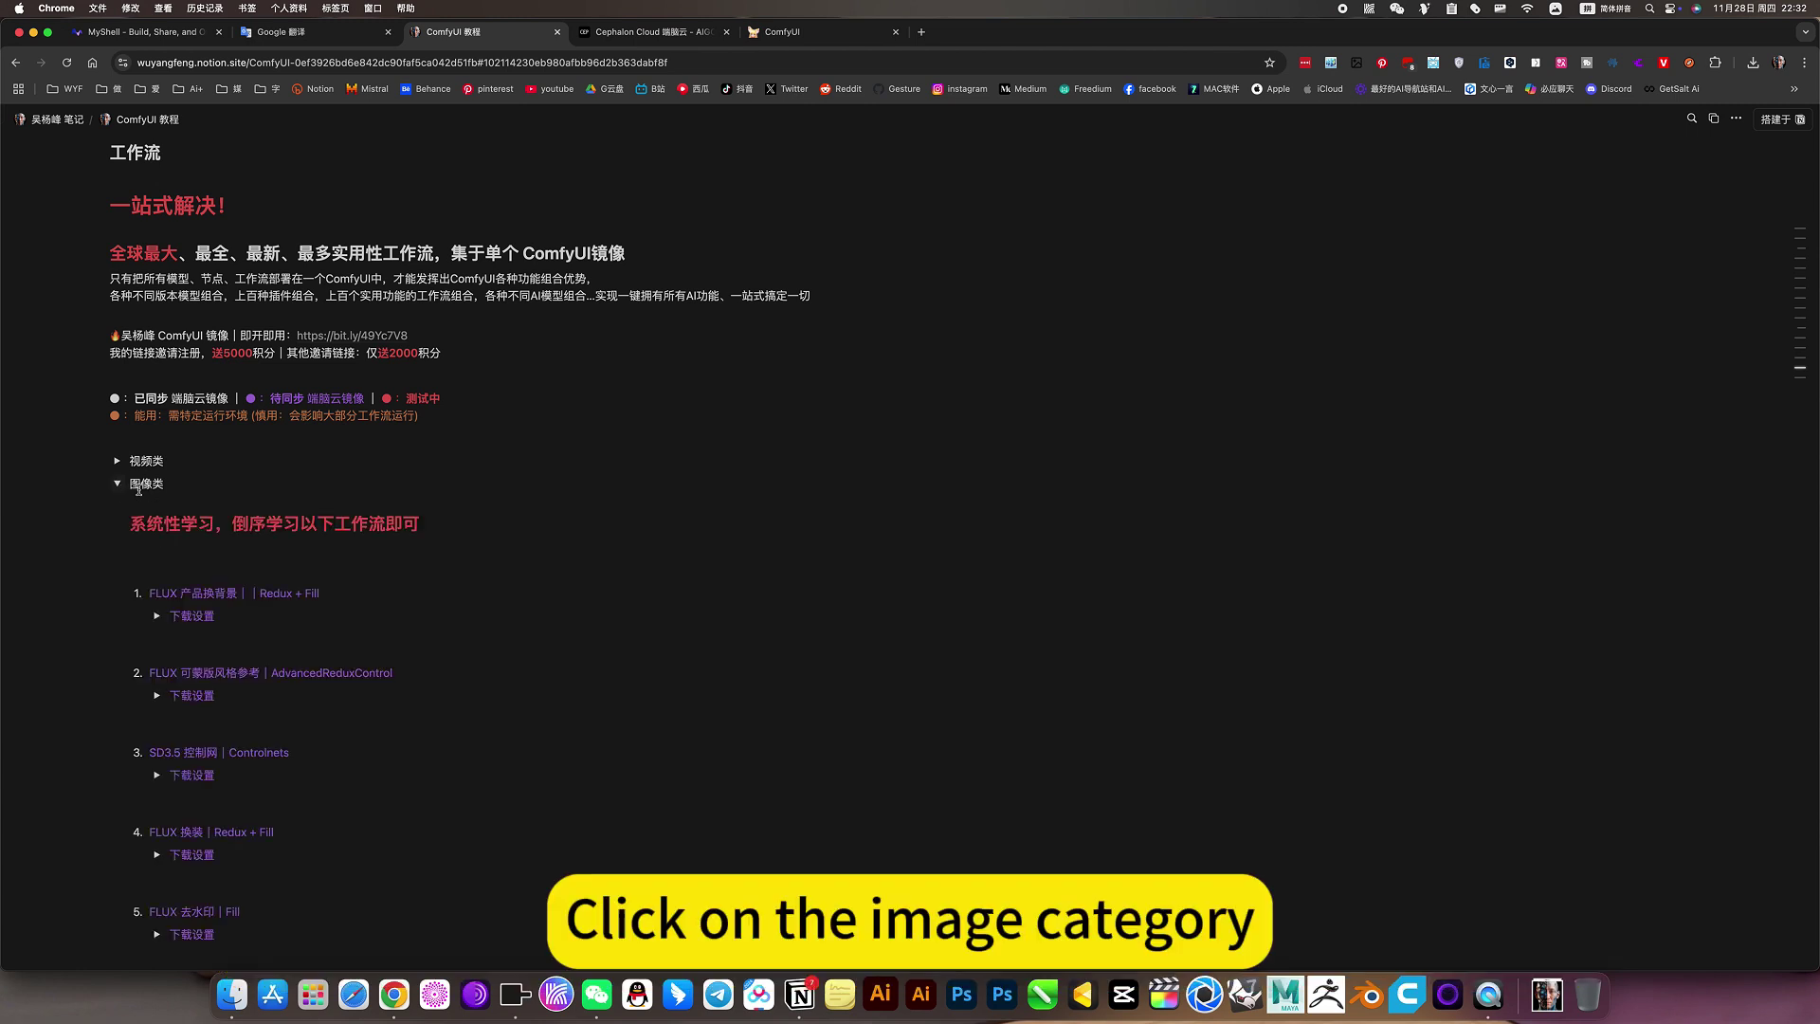
- Expand the 下载设置 section of the FLUX 产品换背景 | Redux + Fill entry and review its nodes, model downloads, workflow screenshot and JSON file
left_click(157, 617)
scroll(1309, 474, "down", 6)
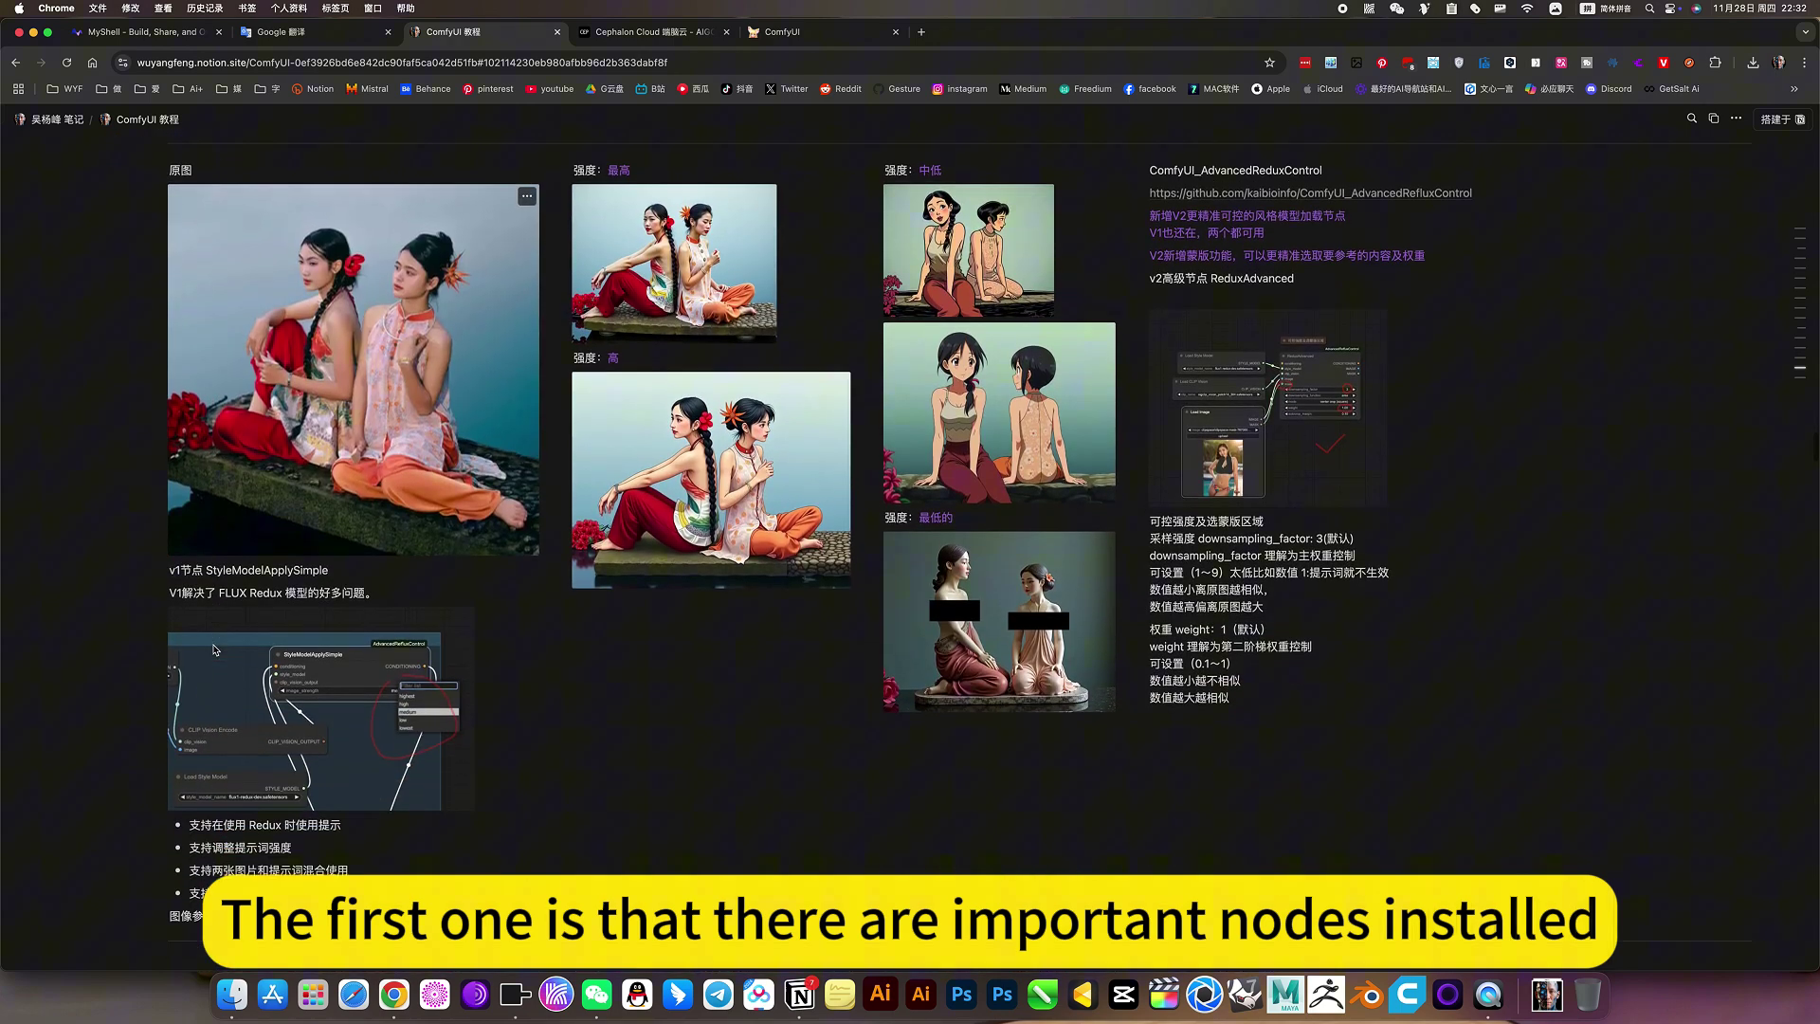
scroll(1137, 613, "up", 2)
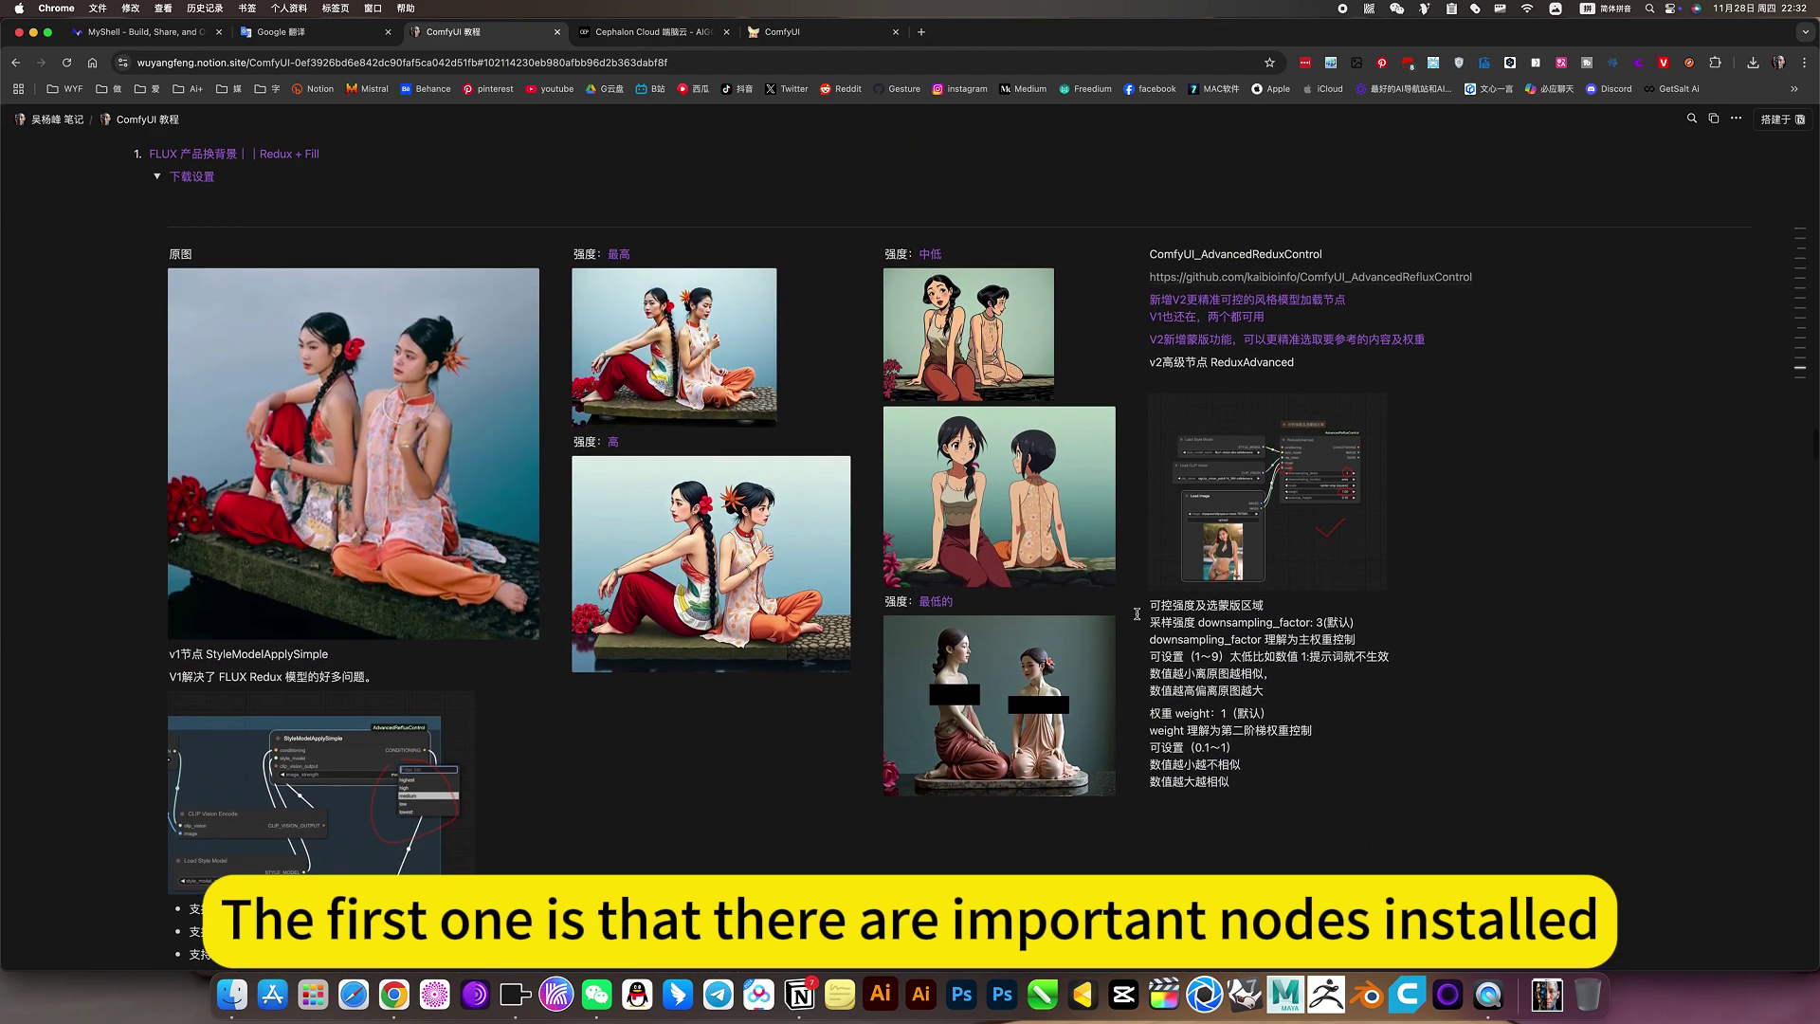
scroll(1169, 392, "down", 12)
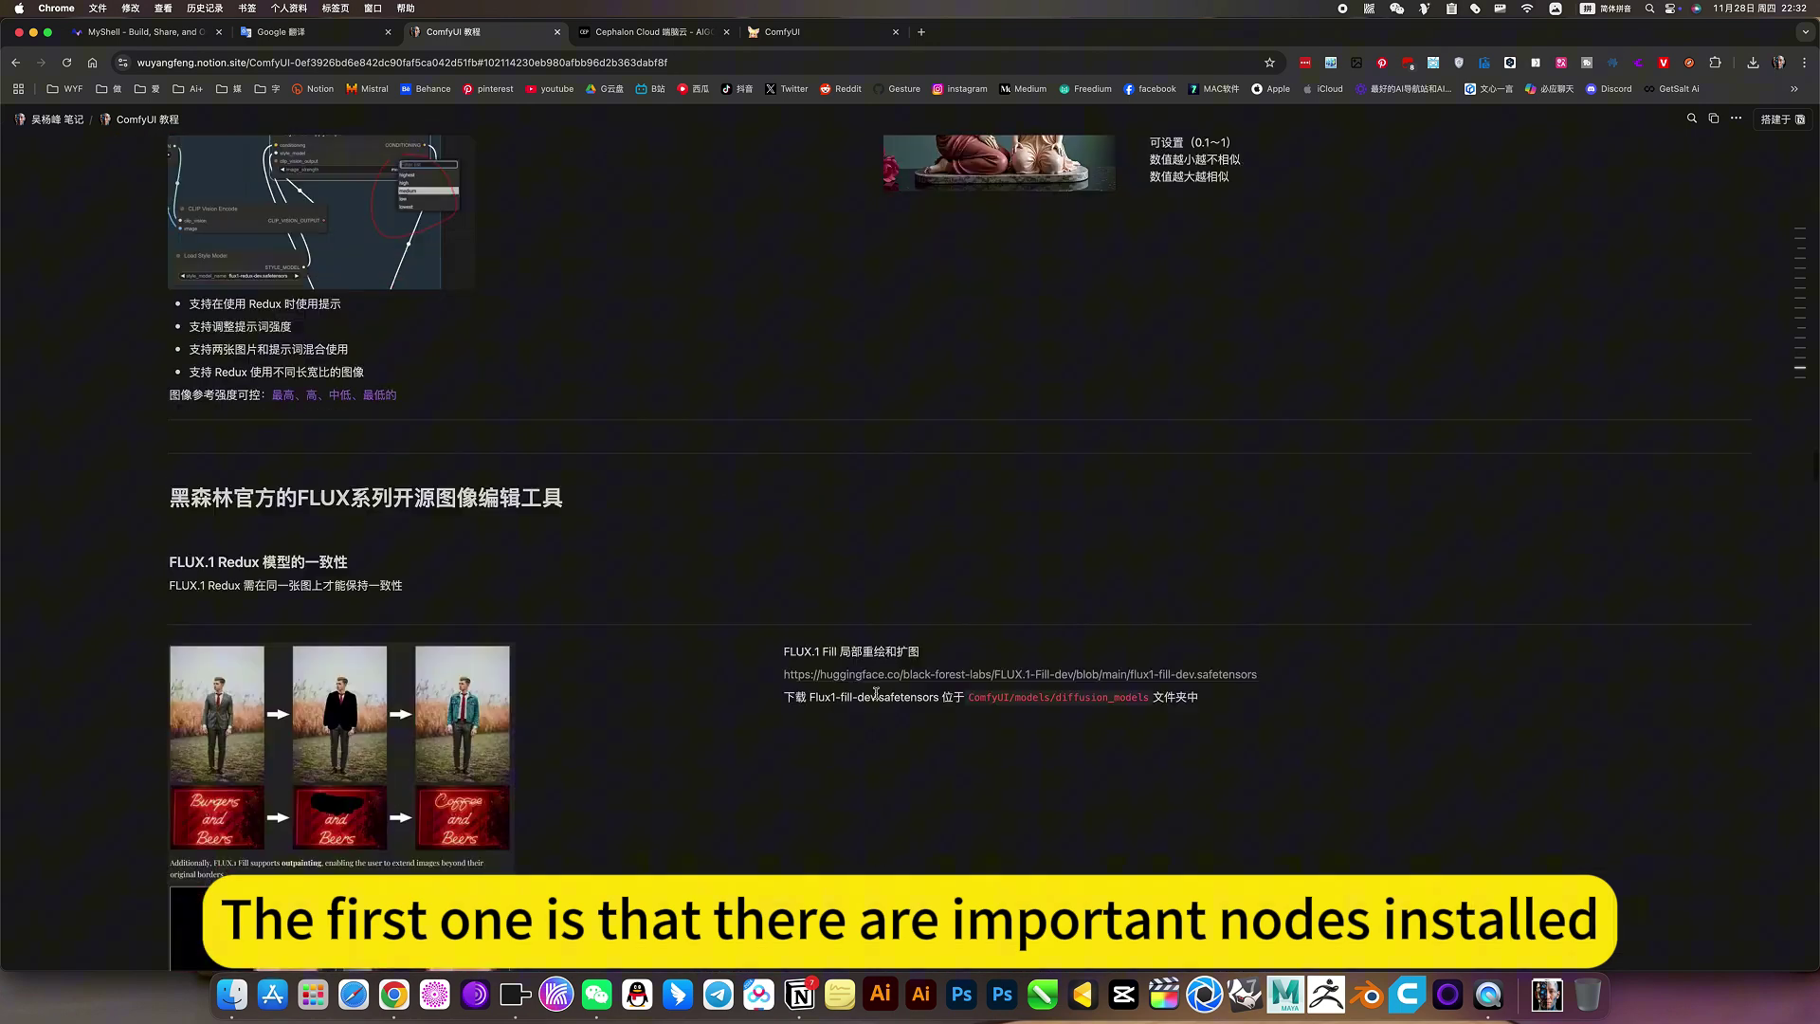
scroll(876, 693, "down", 2)
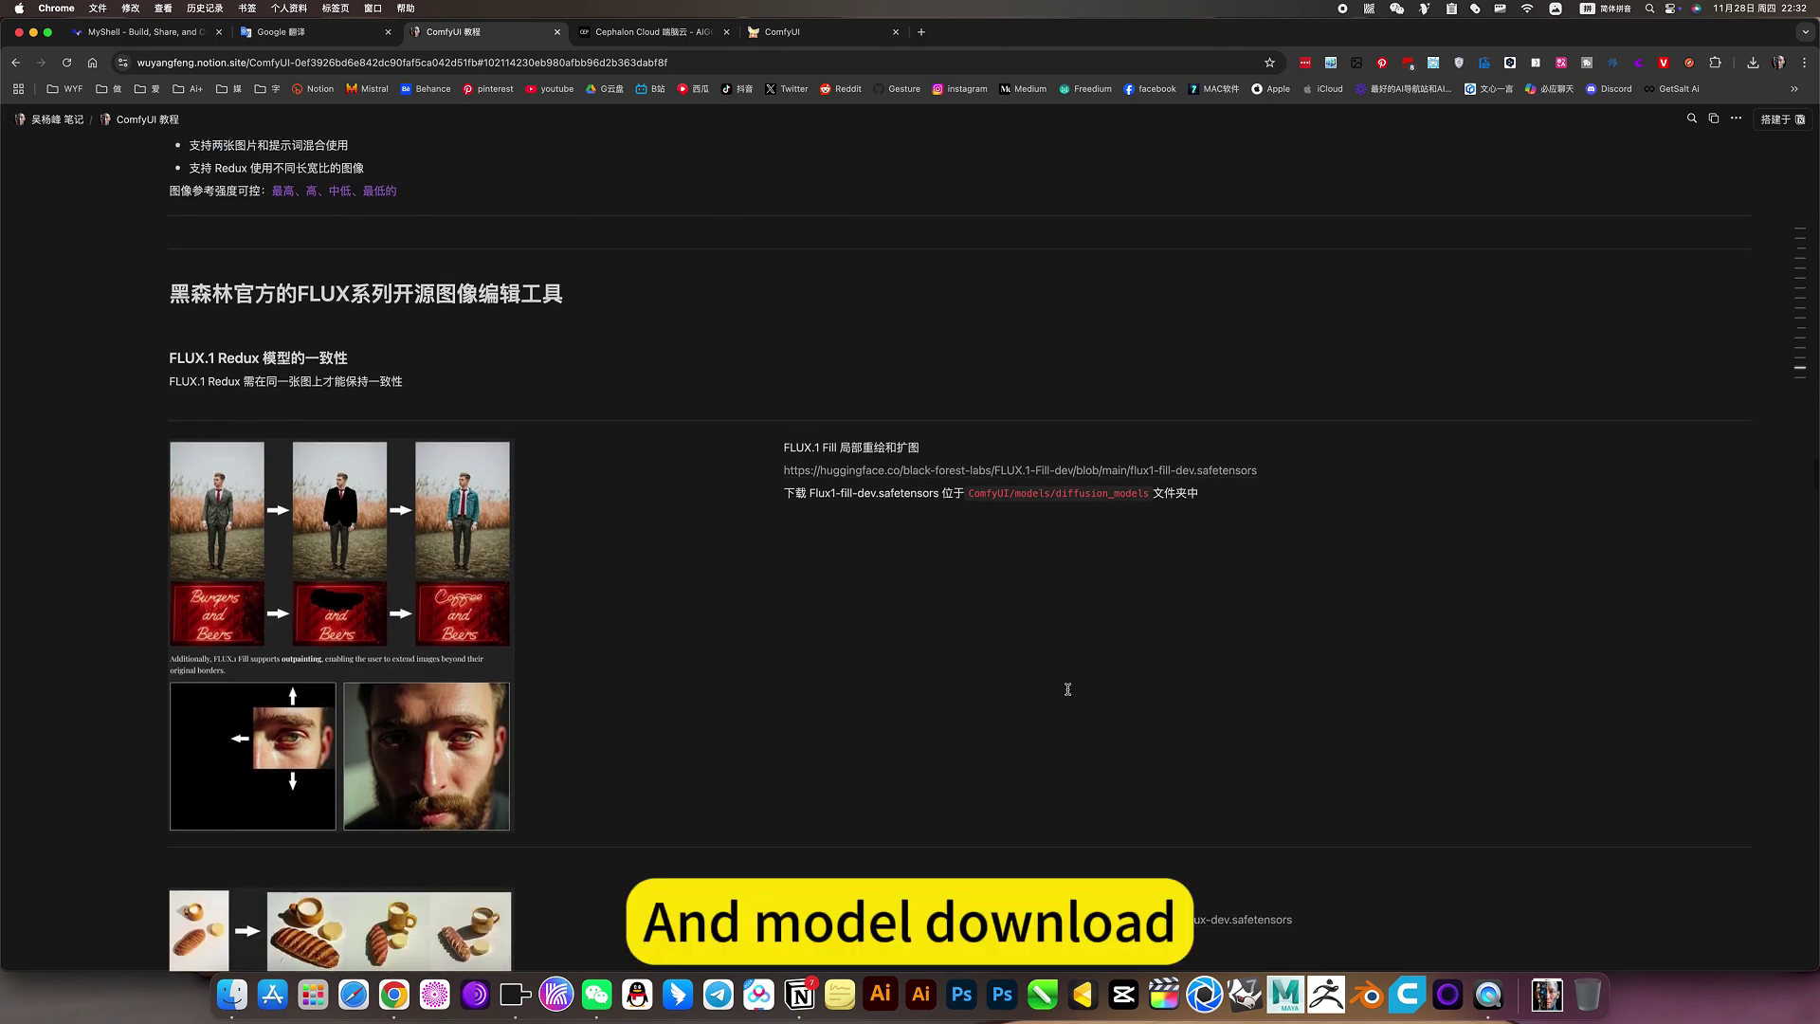
scroll(966, 666, "down", 7)
scroll(966, 665, "down", 4)
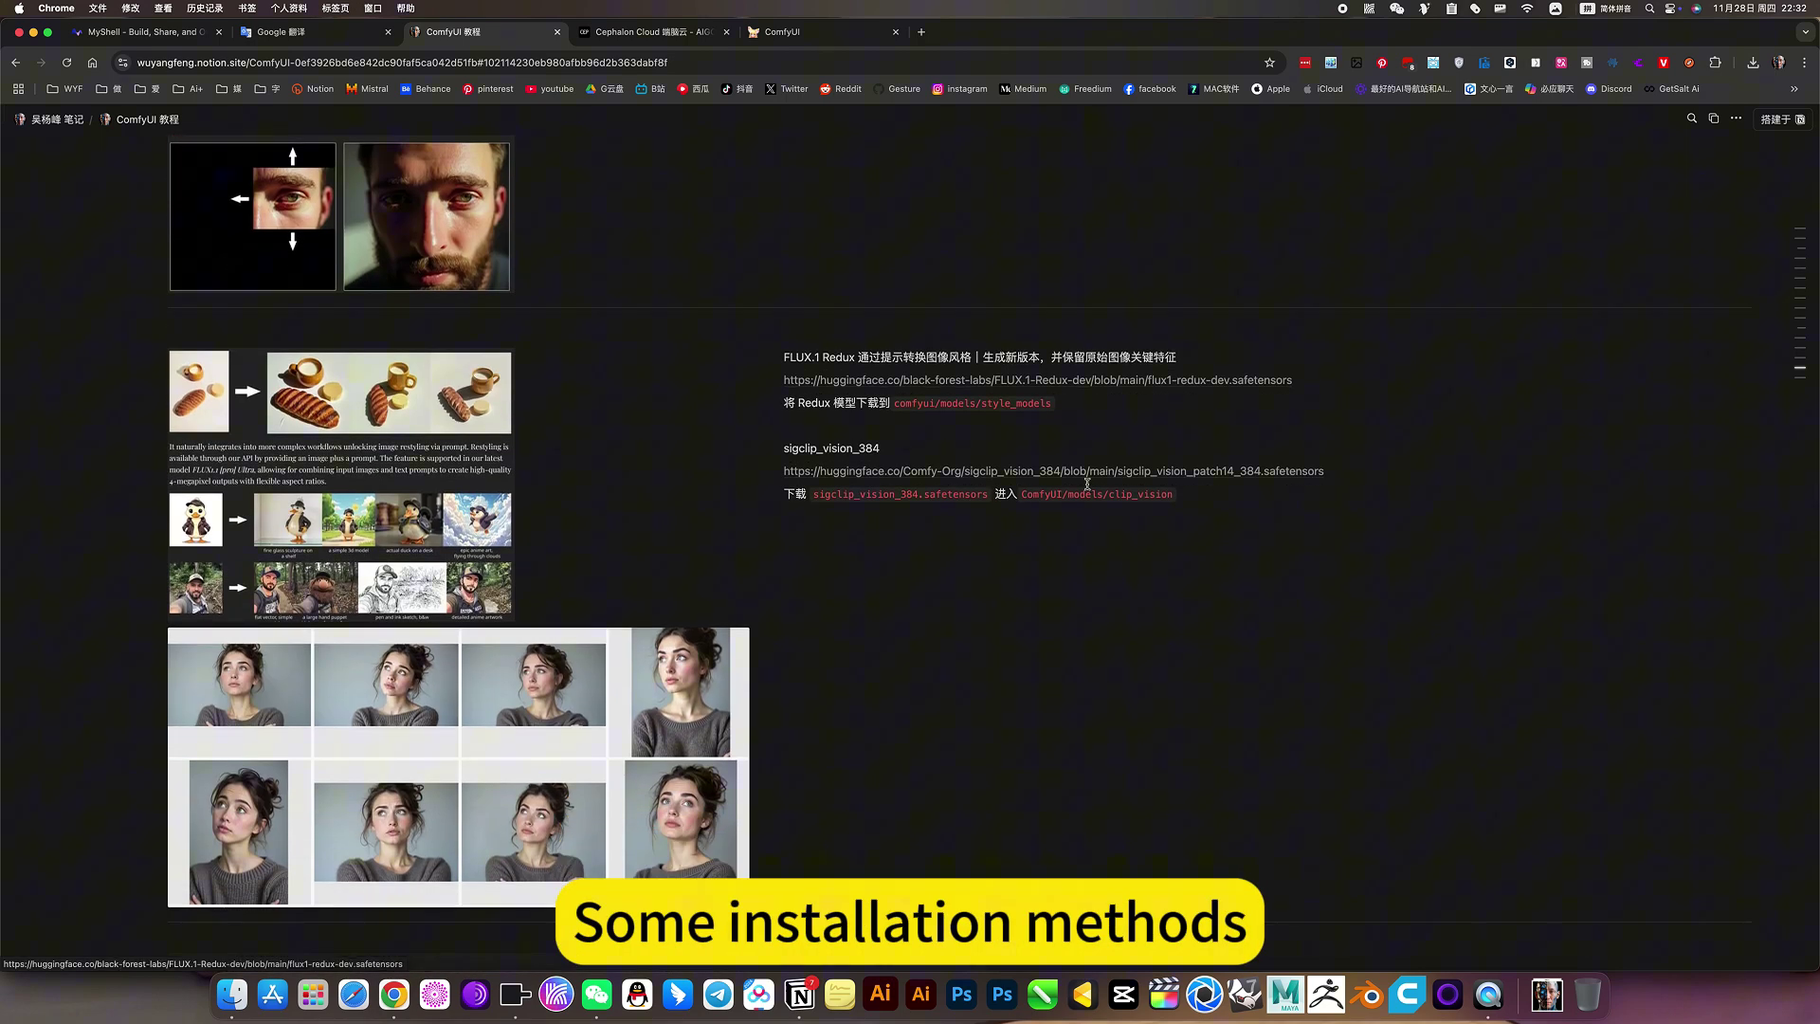
scroll(1016, 618, "down", 8)
scroll(1070, 648, "down", 9)
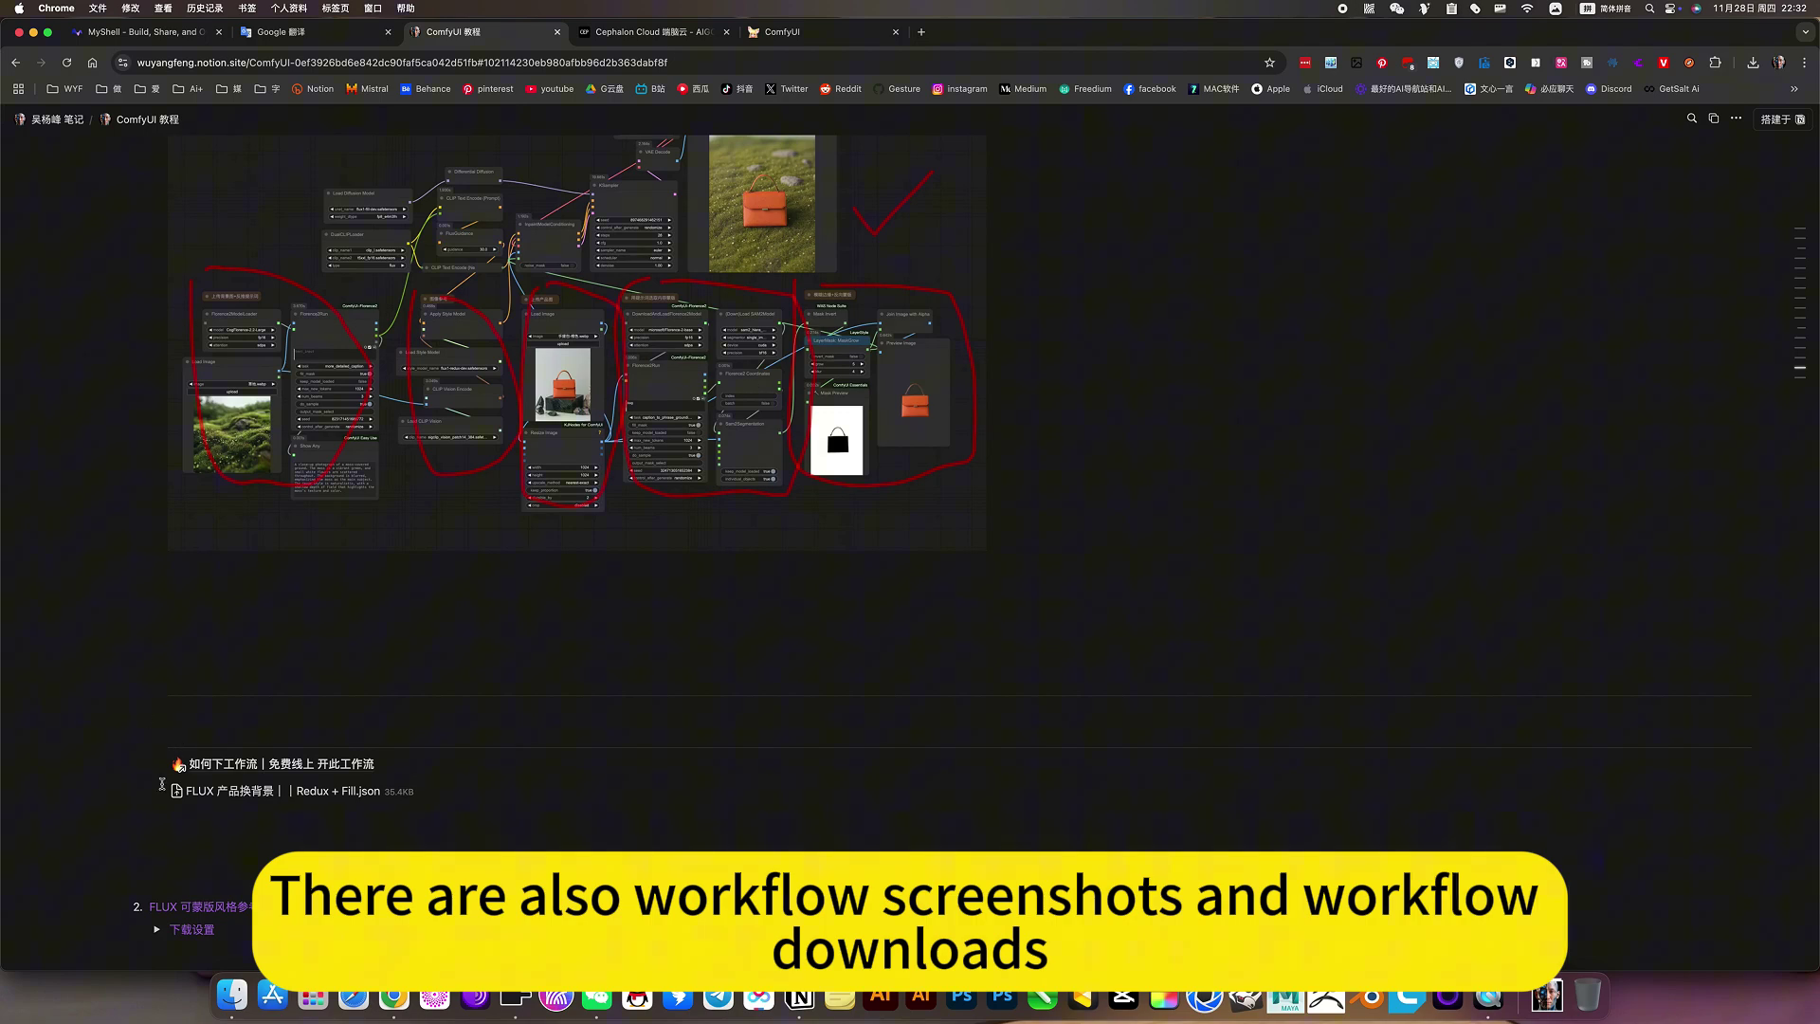
- Collapse the 下载设置 section of the product background entry and the 图像类 list
scroll(204, 758, "up", 20)
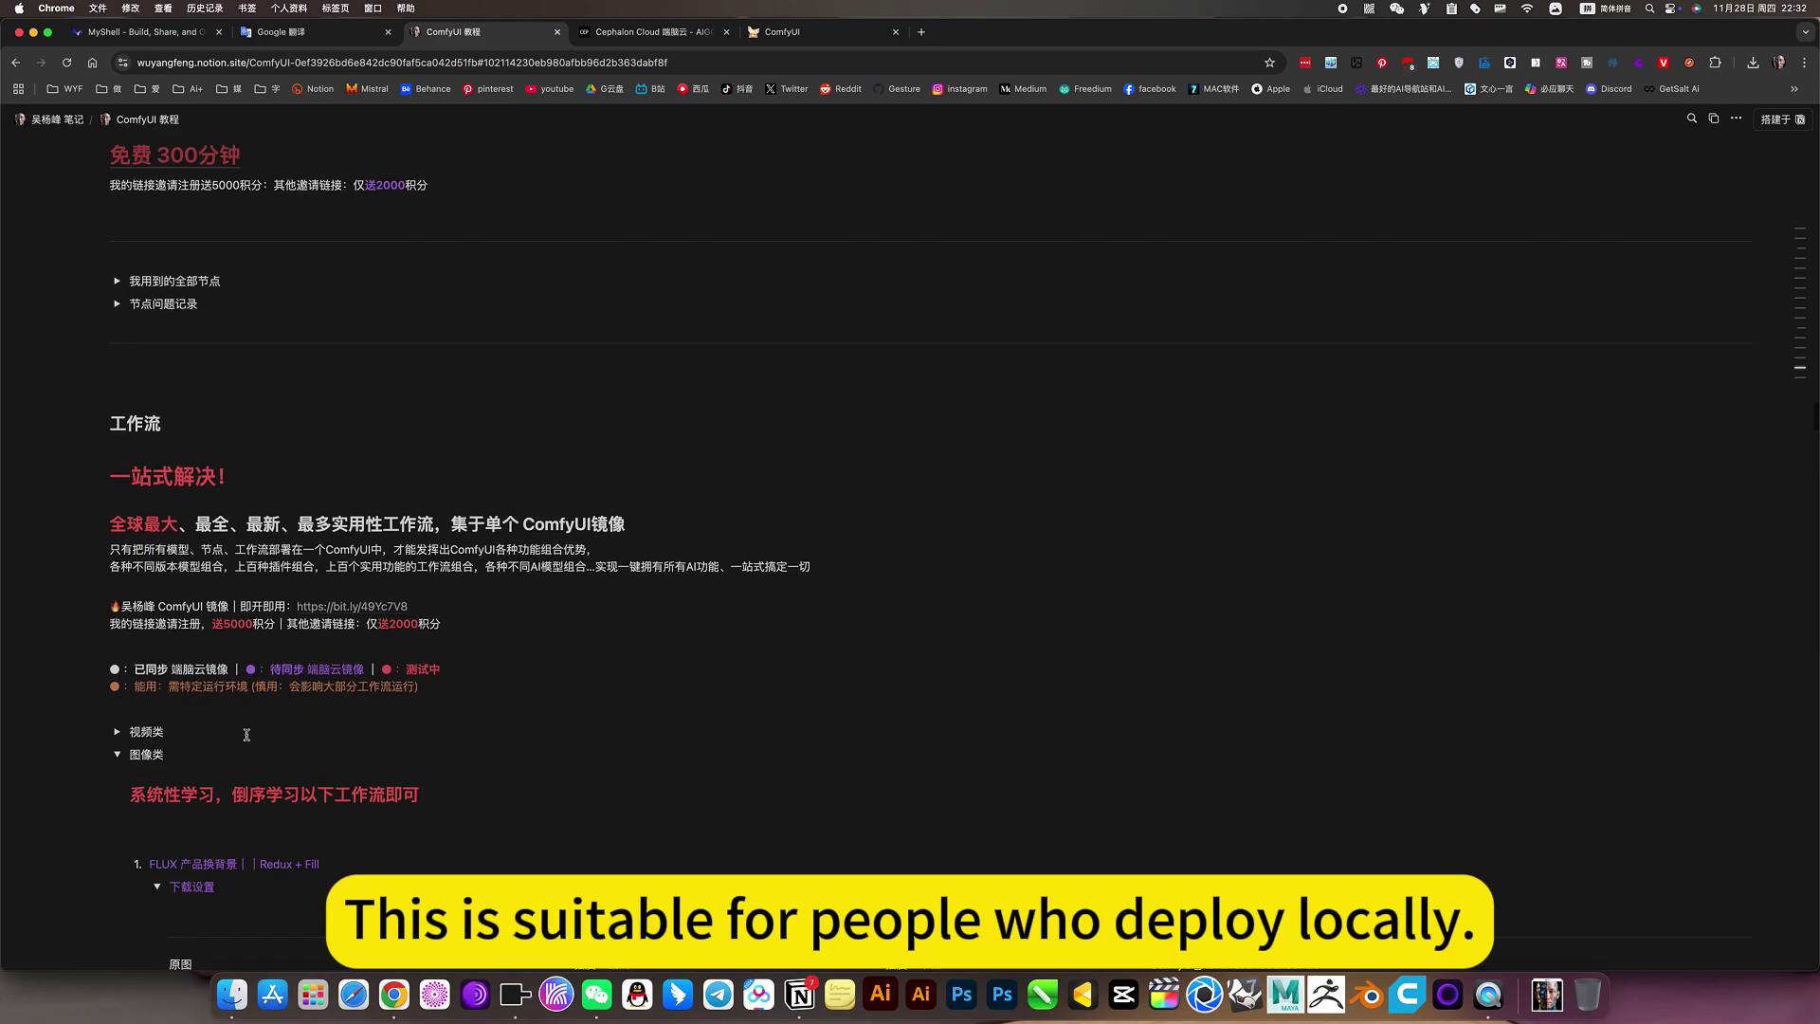
left_click(157, 887)
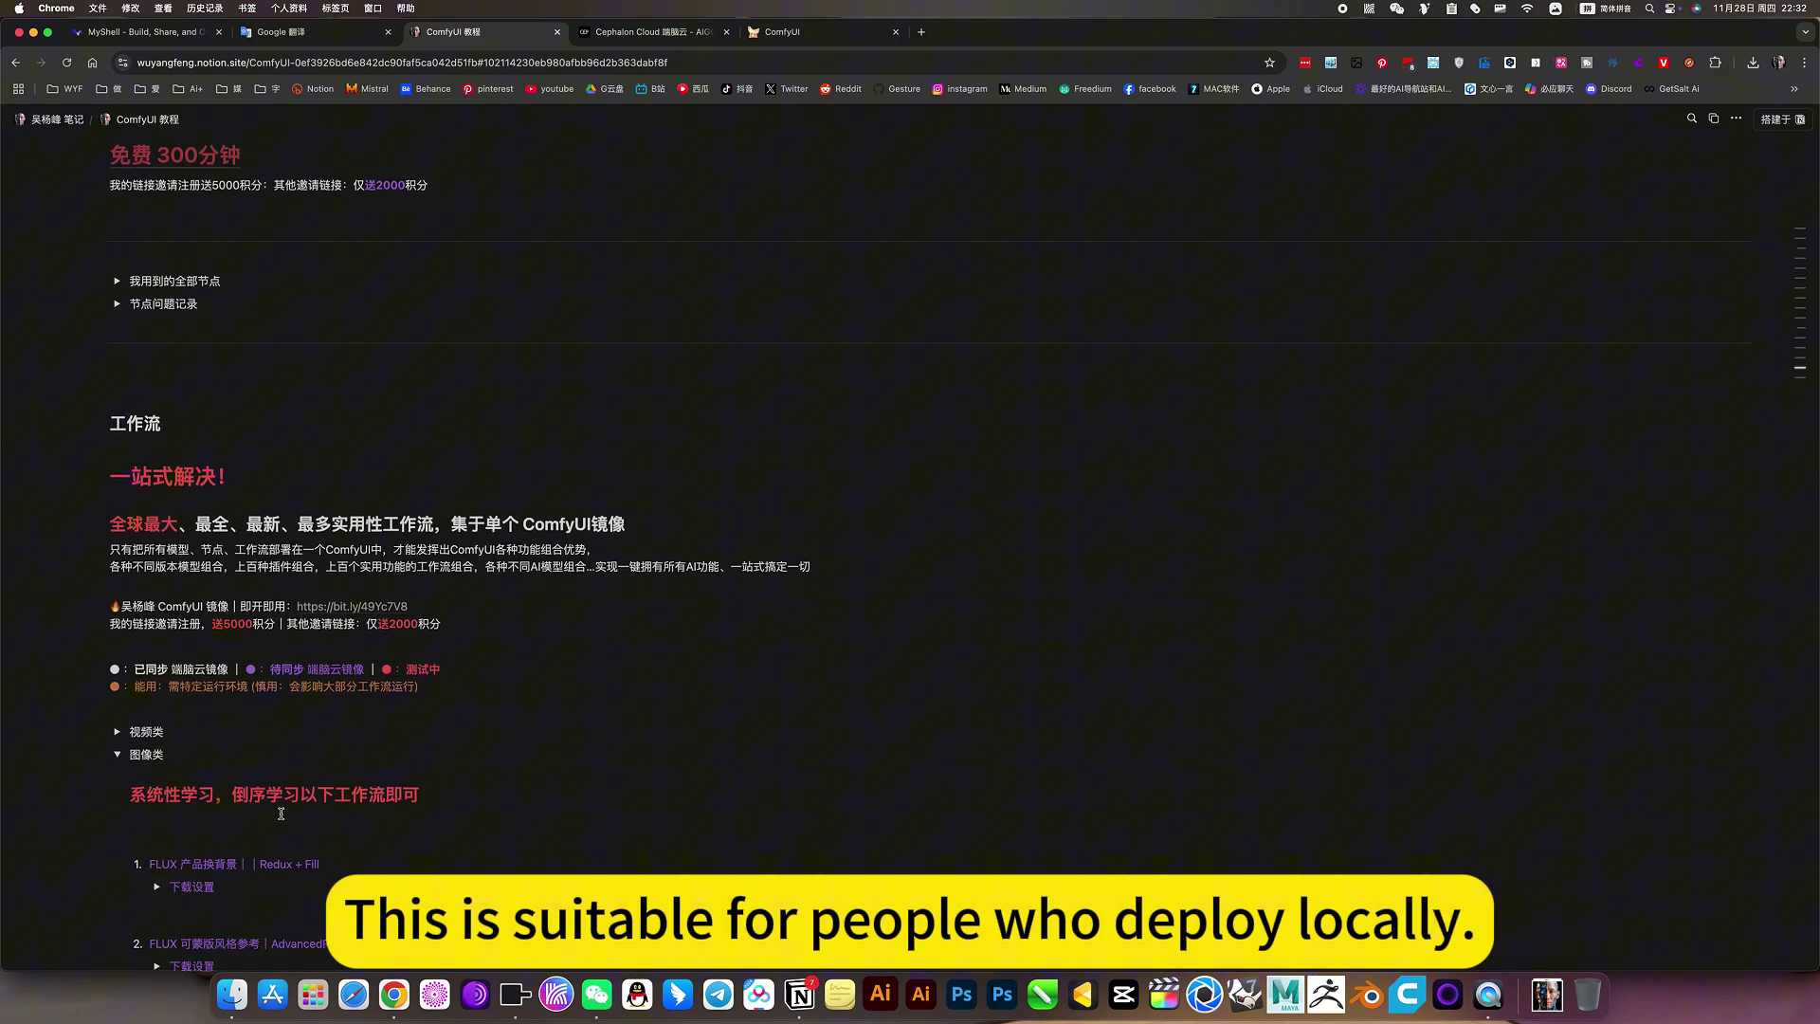
left_click(115, 756)
- Expand the 节点 section under 工作流 and look through its node categories
scroll(317, 672, "up", 8)
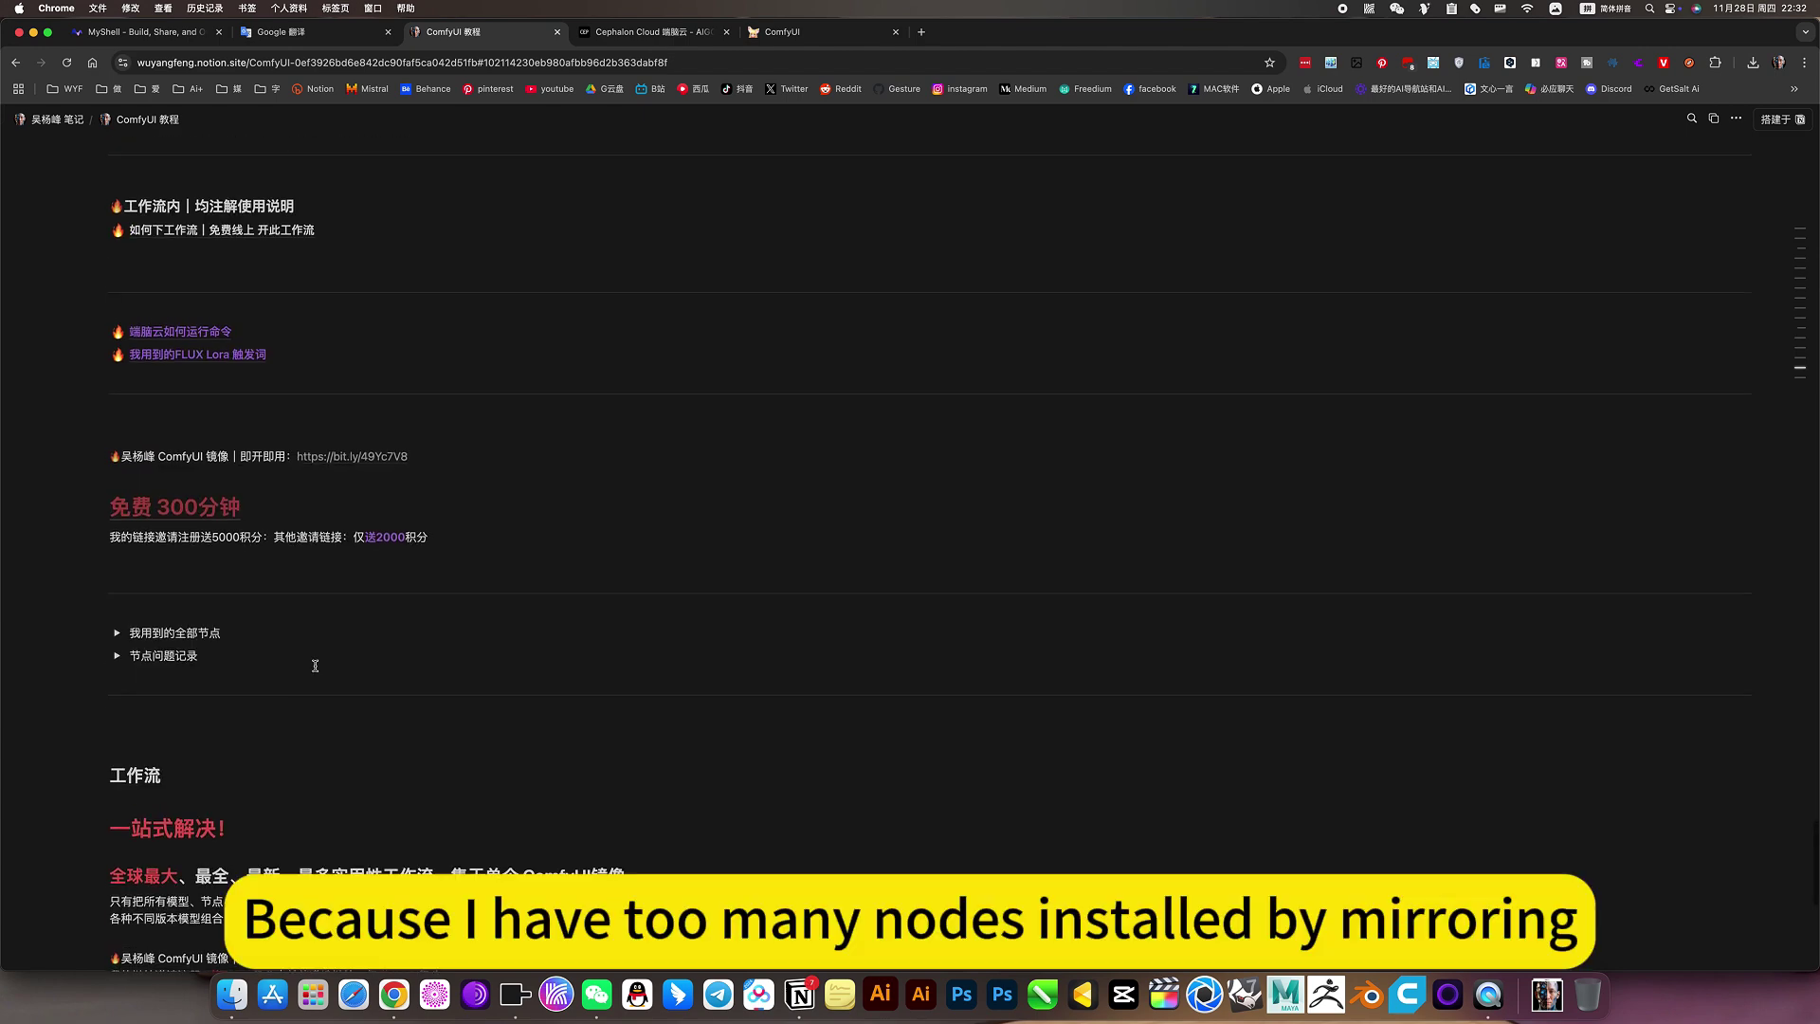
scroll(317, 664, "up", 9)
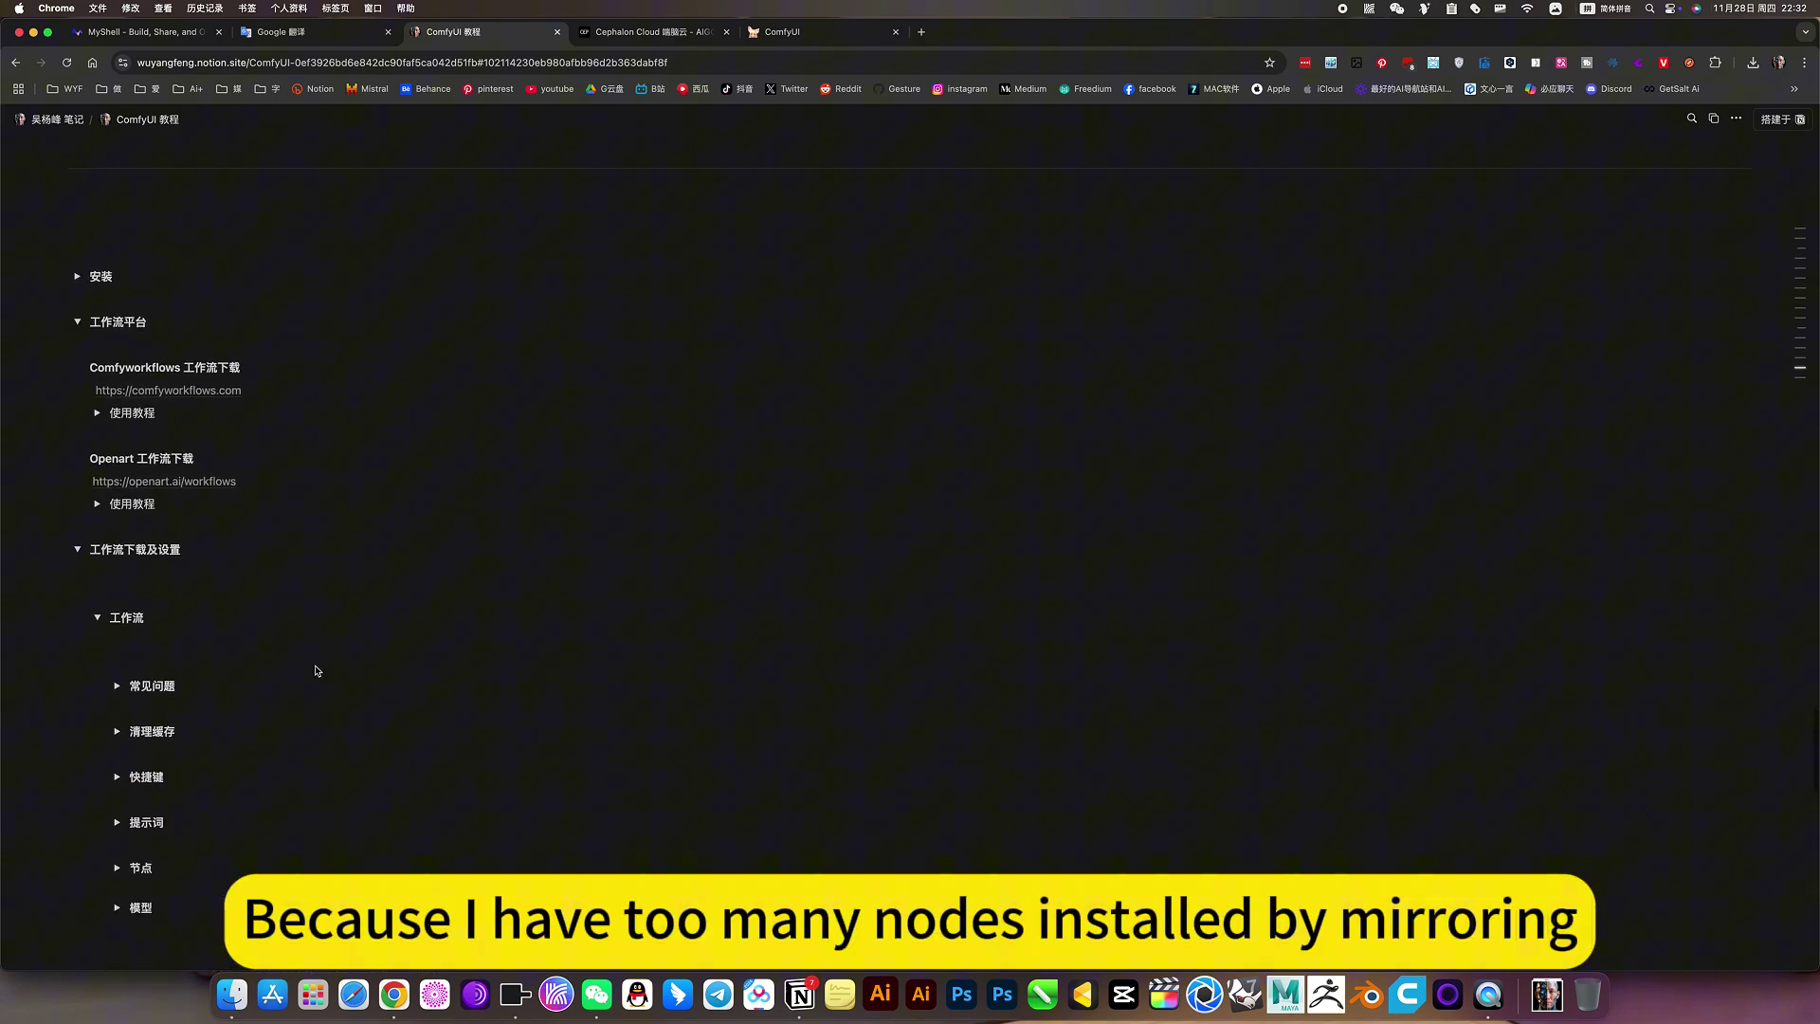
scroll(317, 663, "down", 3)
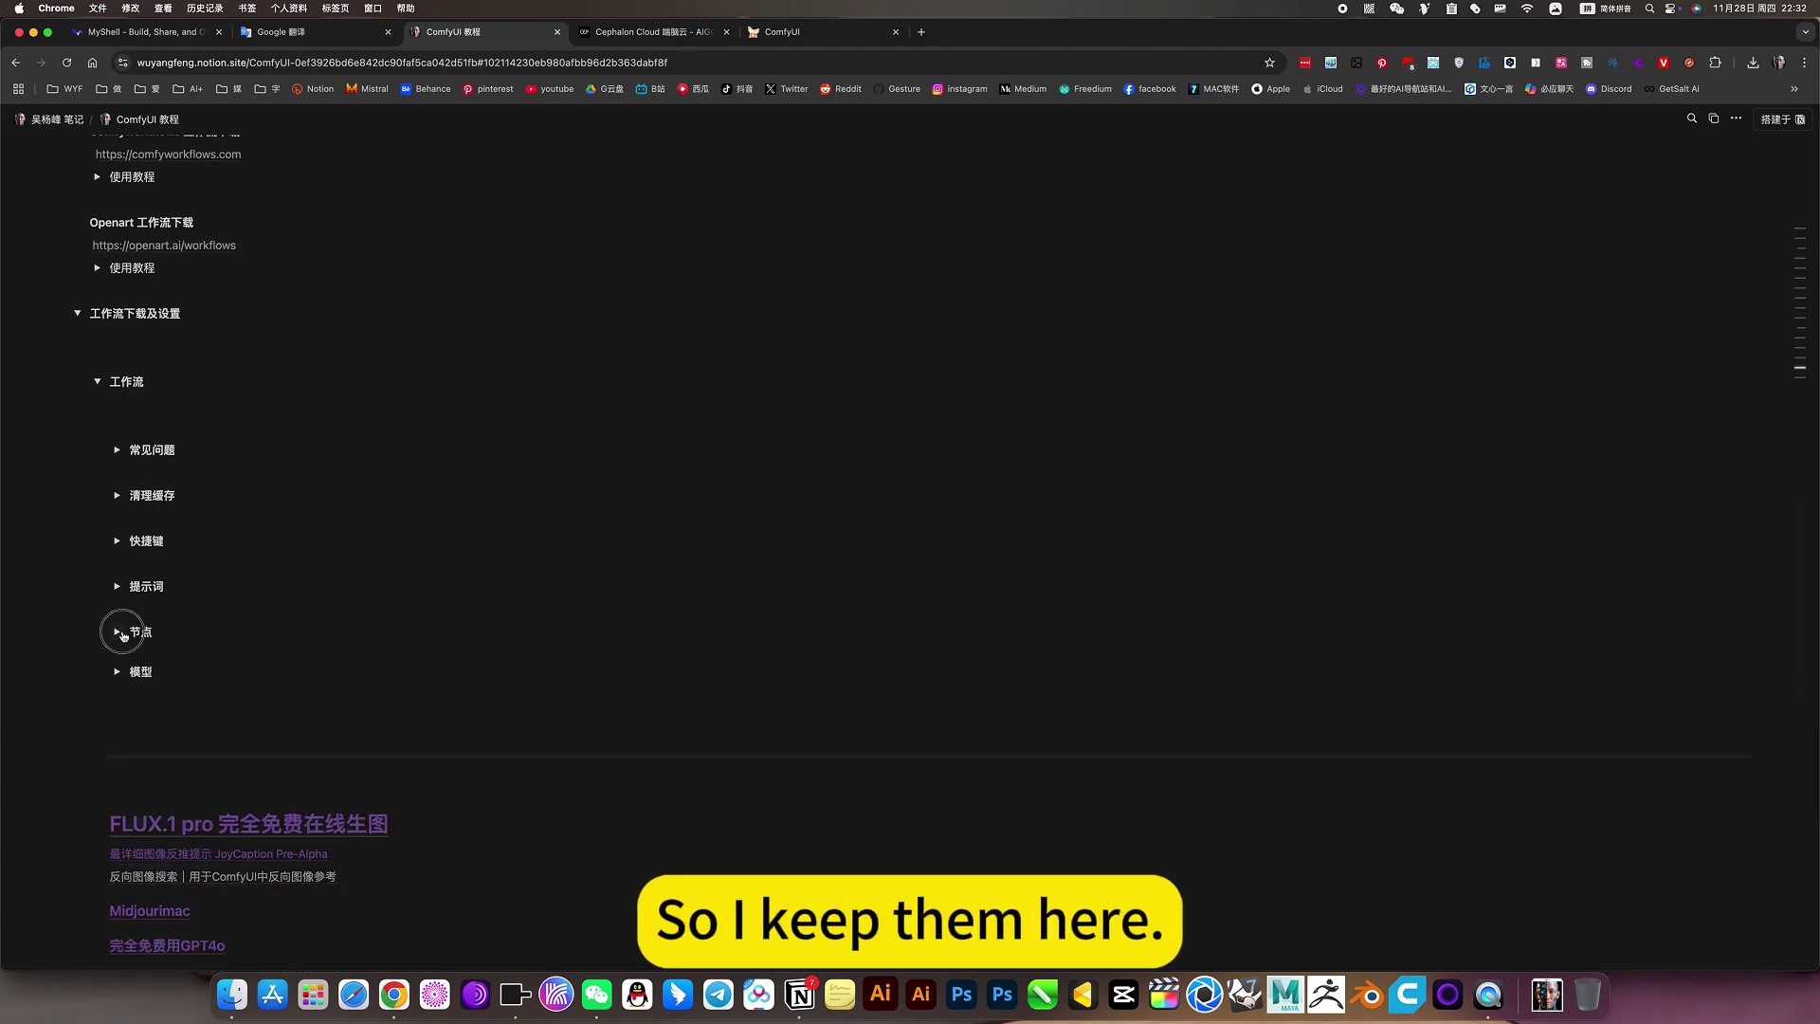
left_click(118, 630)
scroll(176, 666, "down", 3)
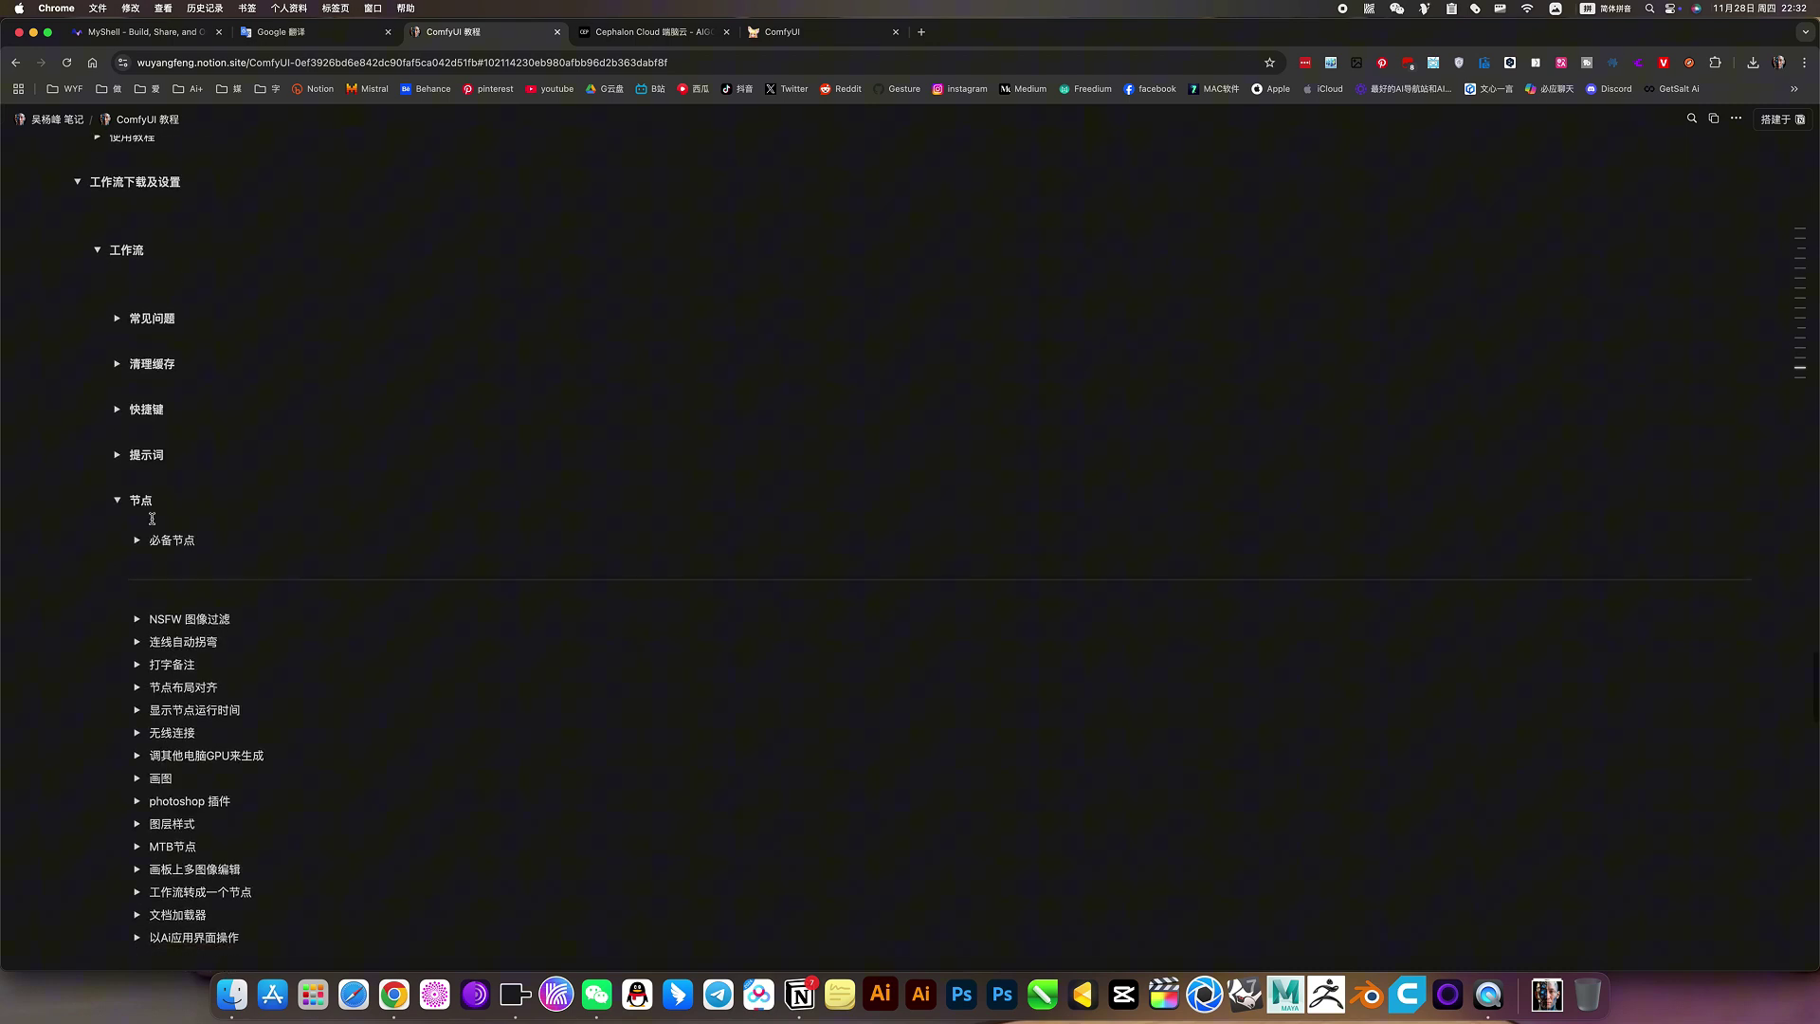
scroll(192, 642, "down", 4)
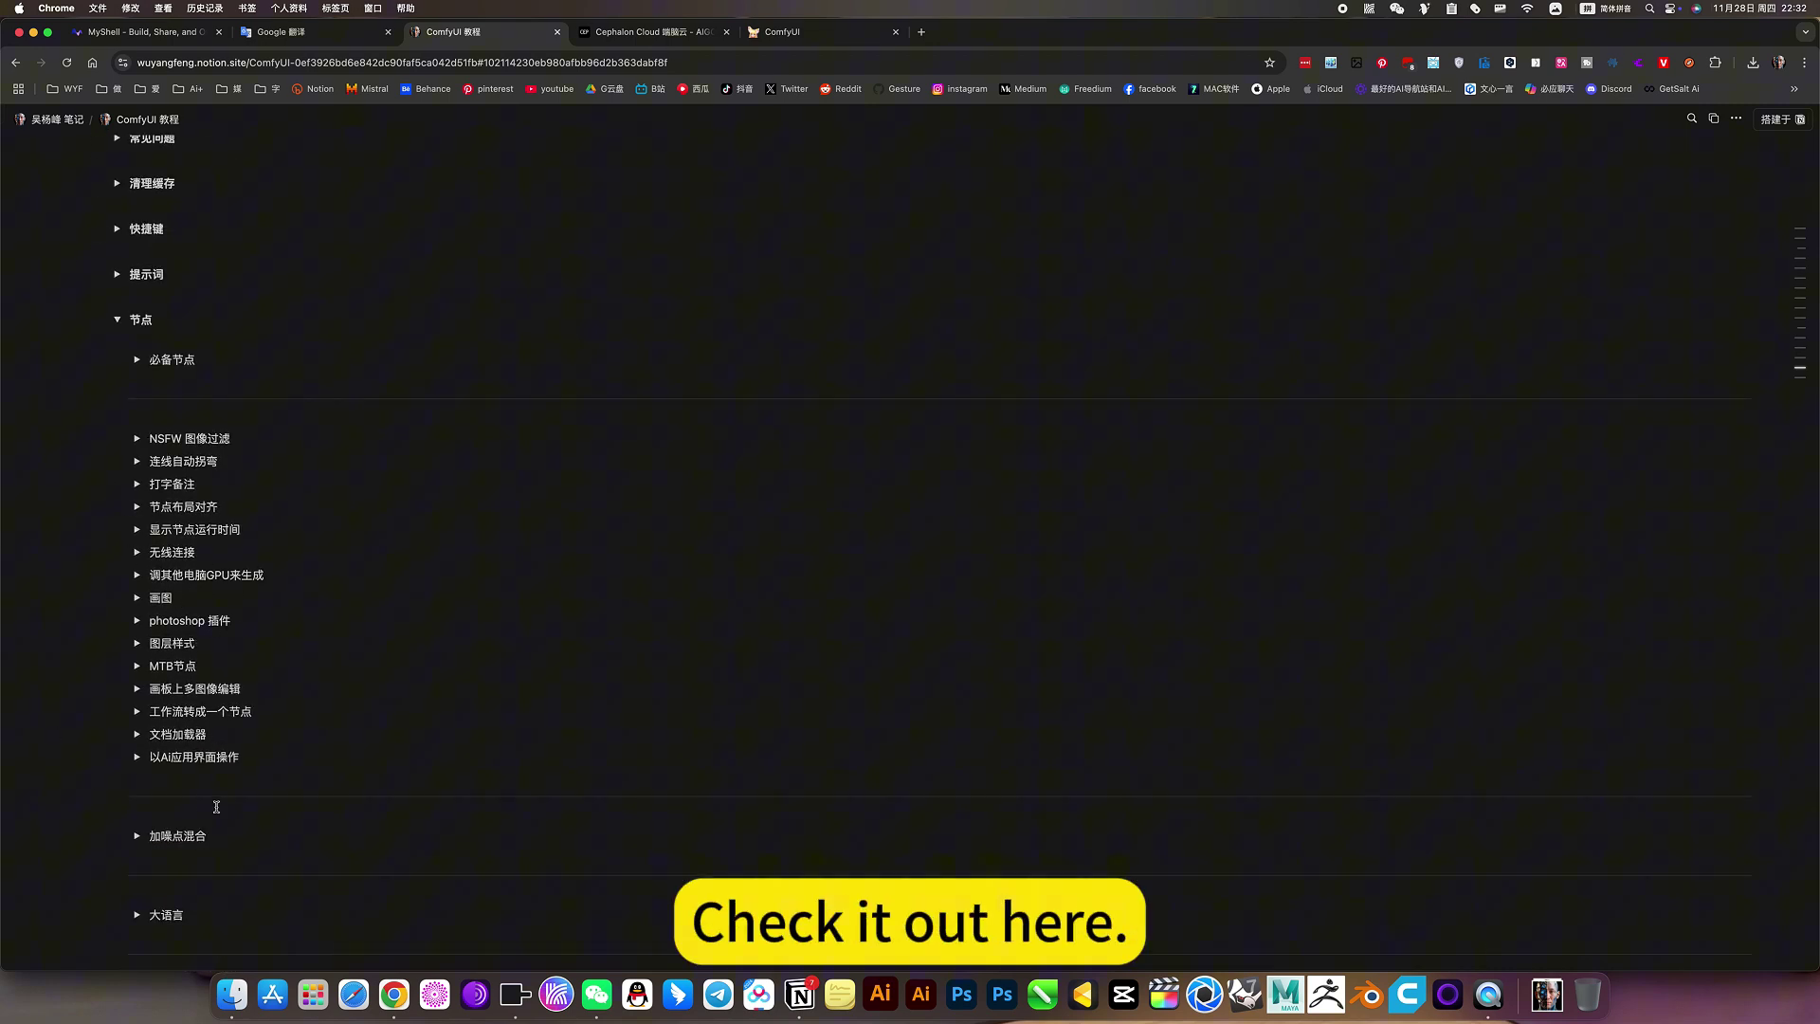
scroll(249, 658, "down", 12)
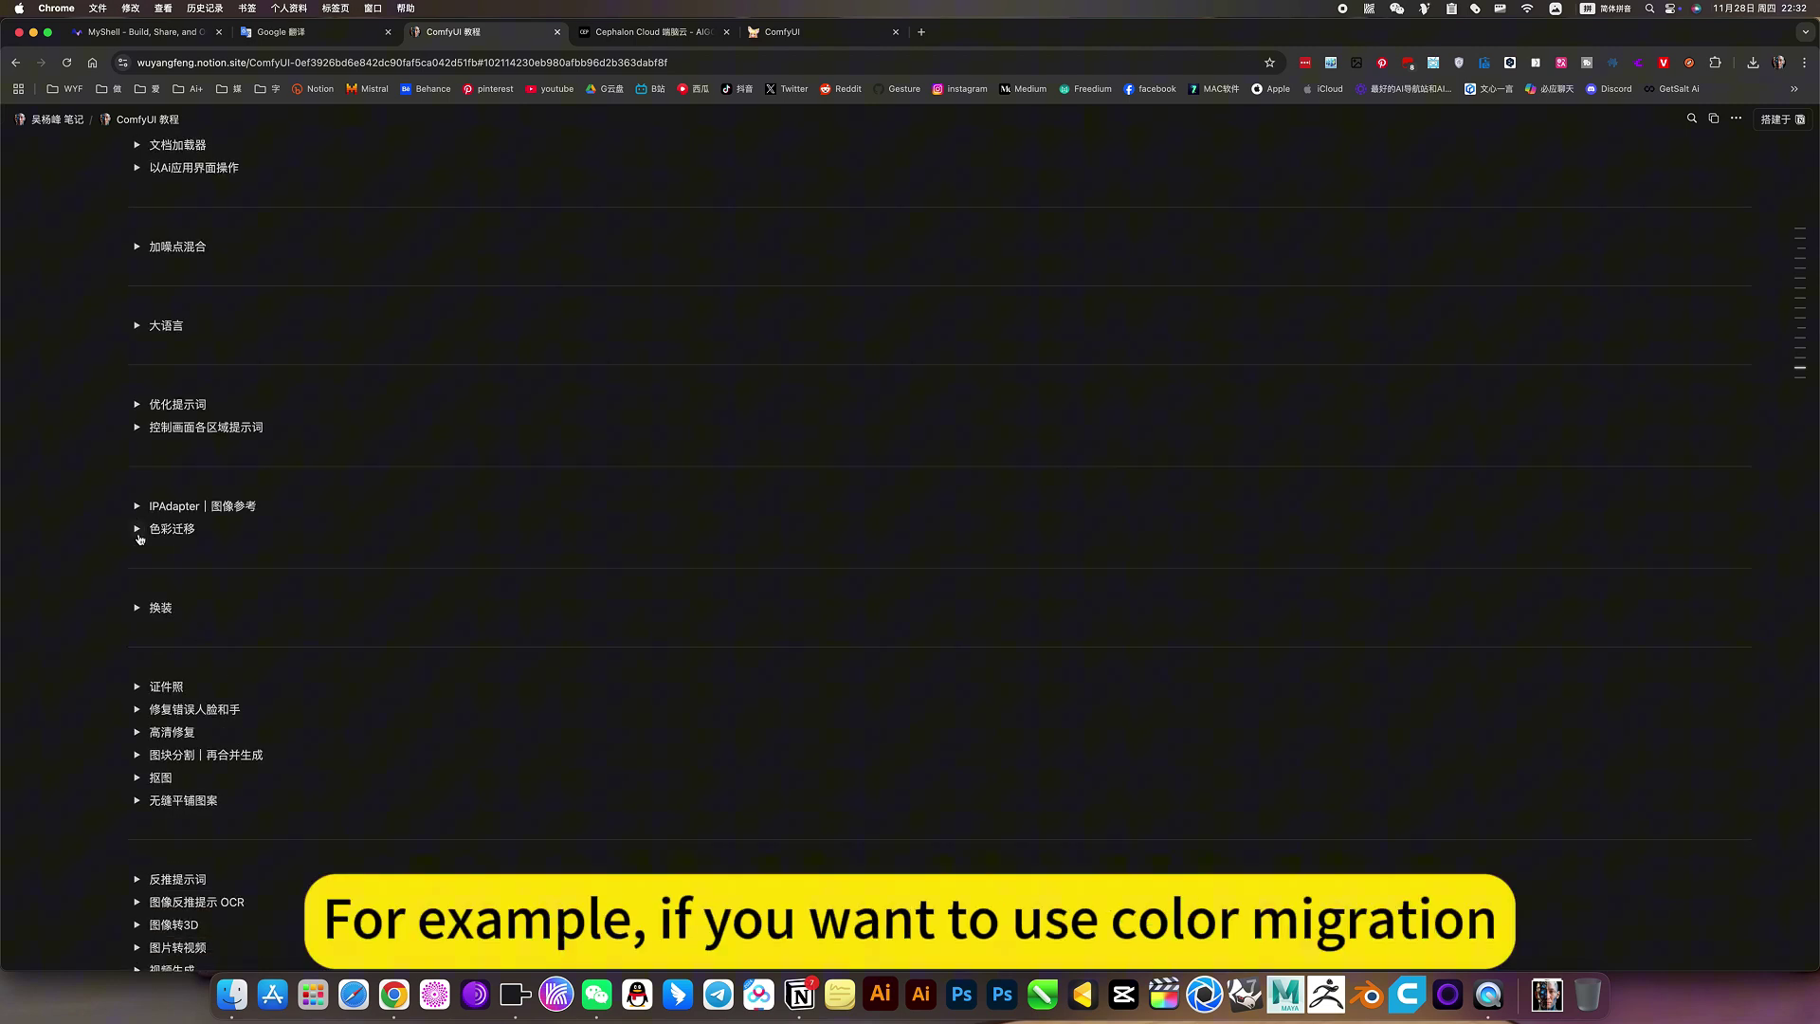
- Expand the 色彩迁移 category to view its nodes and GitHub links, and collapse it again
left_click(136, 532)
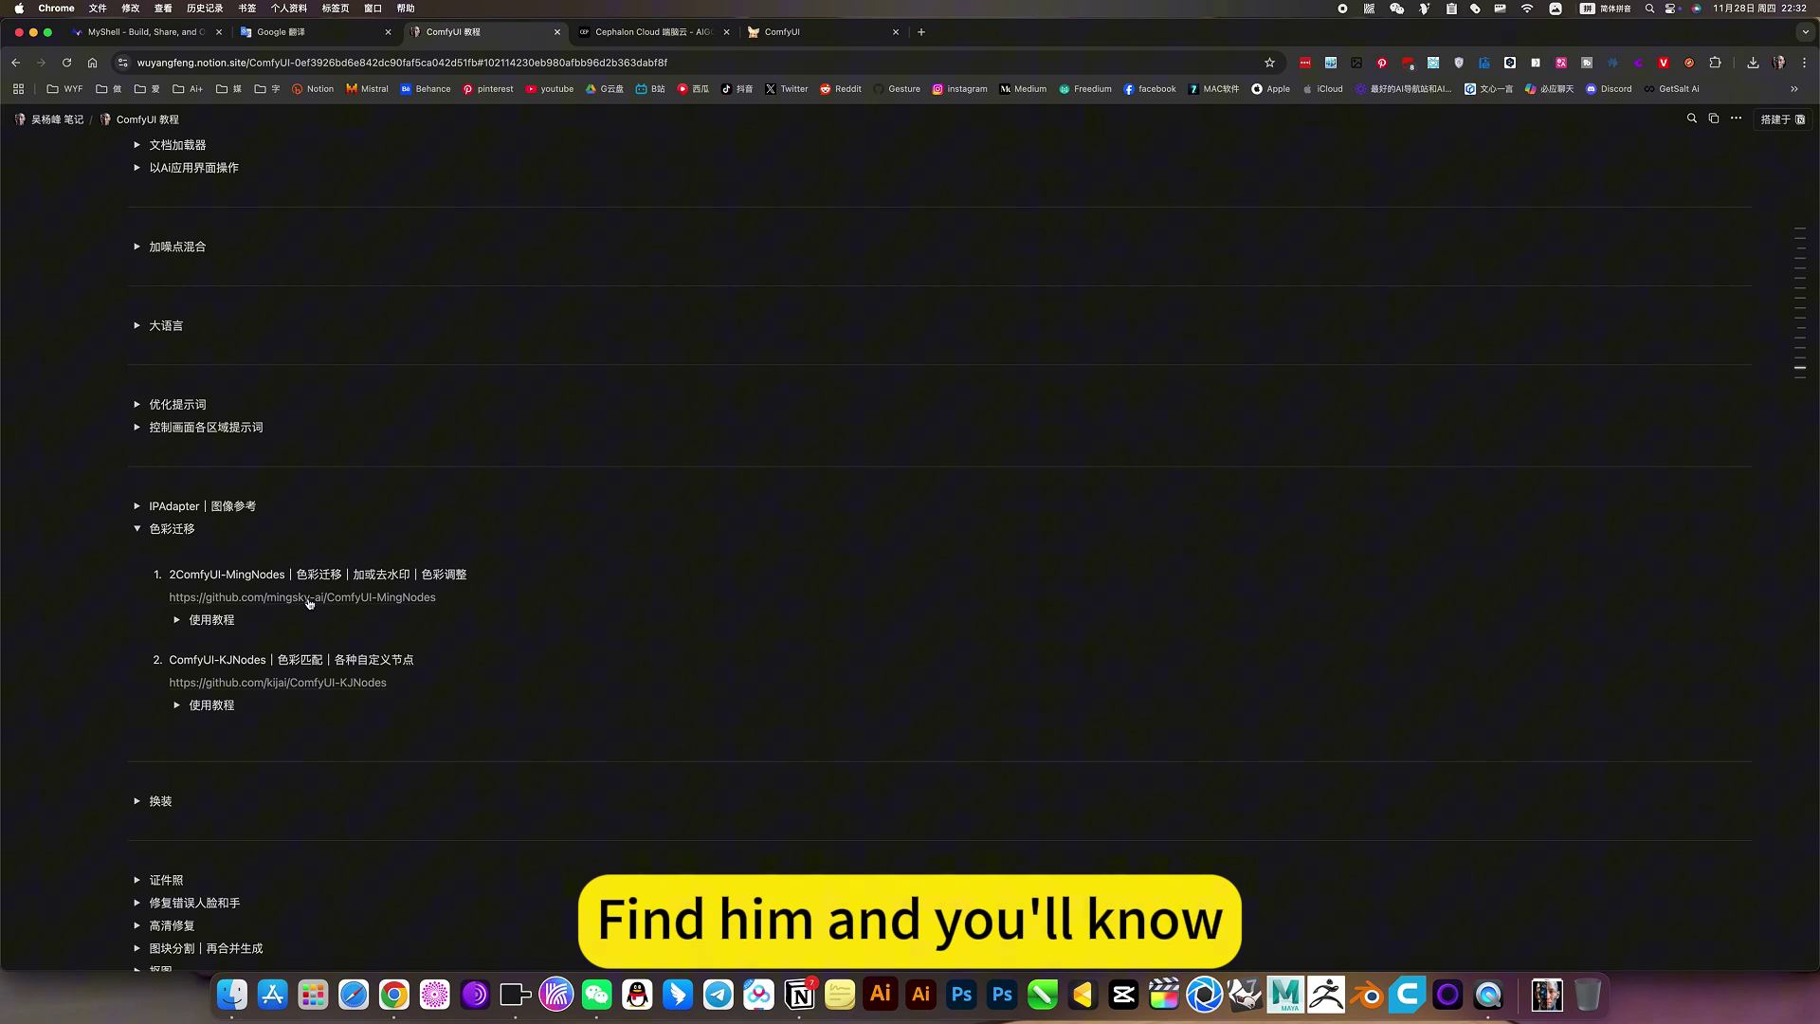
left_click(137, 531)
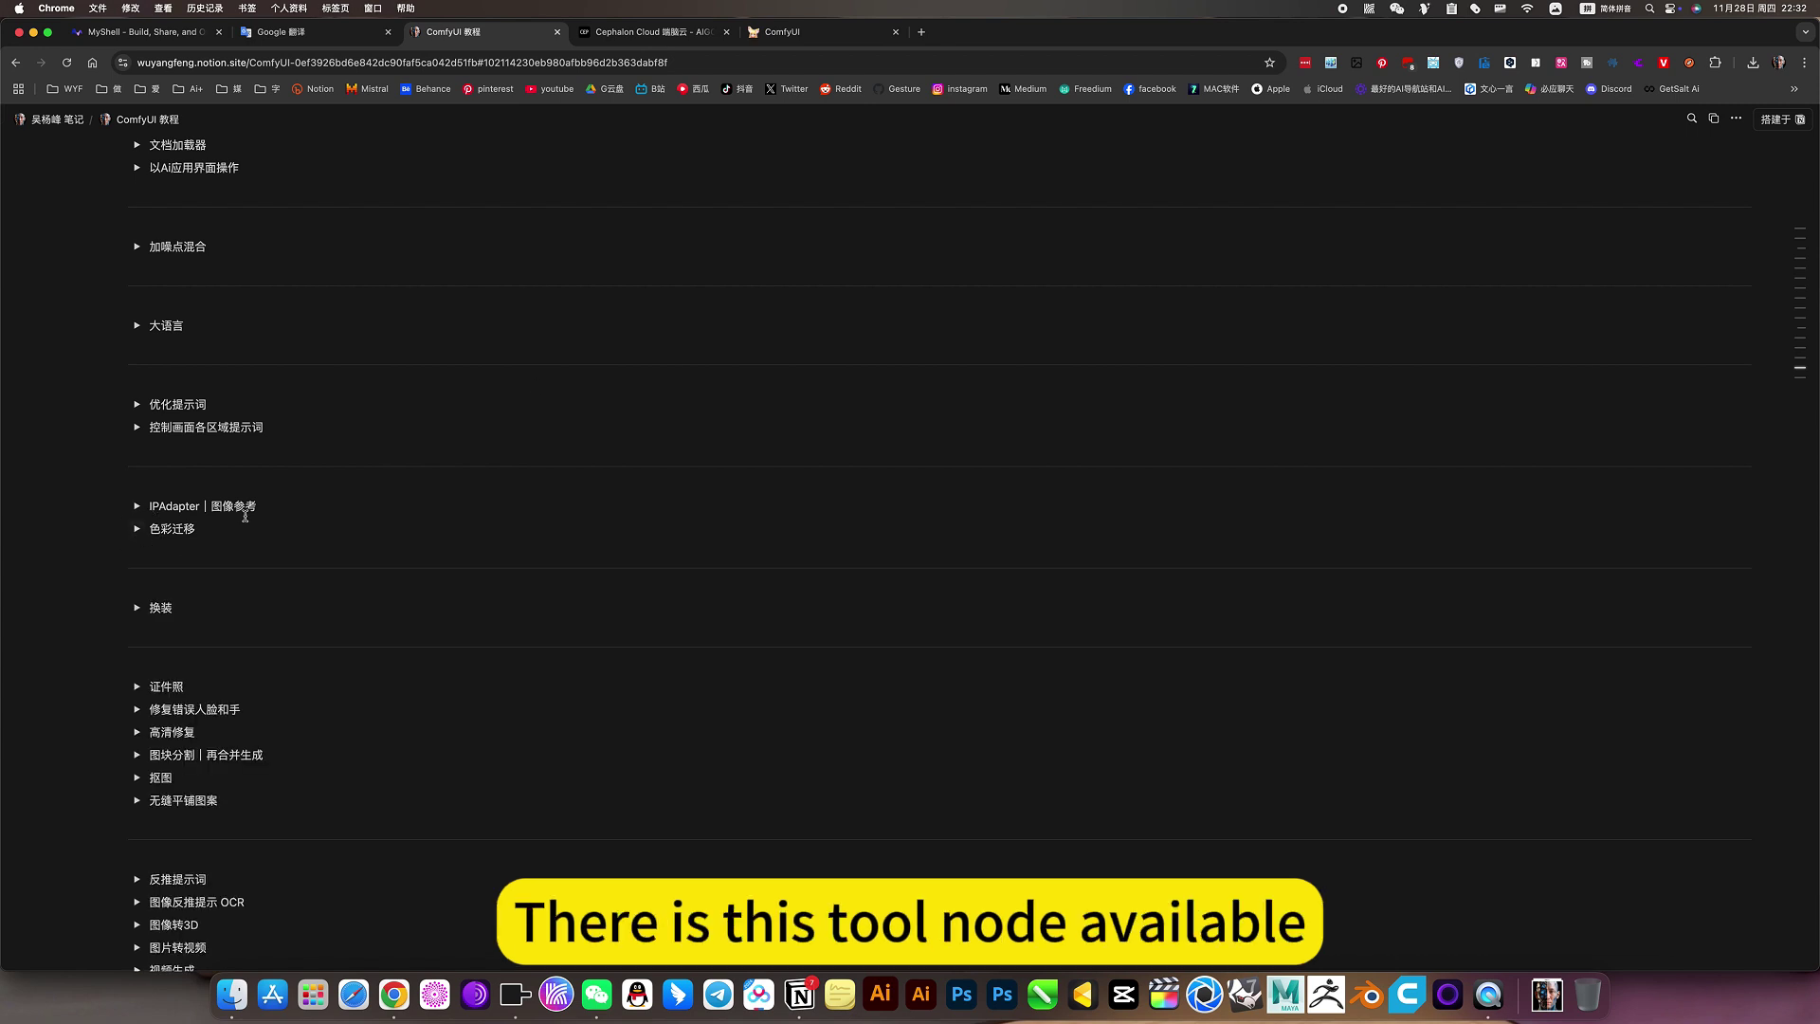
left_click(137, 531)
left_click(136, 533)
- Expand the 高清修复 category to view its nodes, and collapse it again
scroll(132, 569, "down", 5)
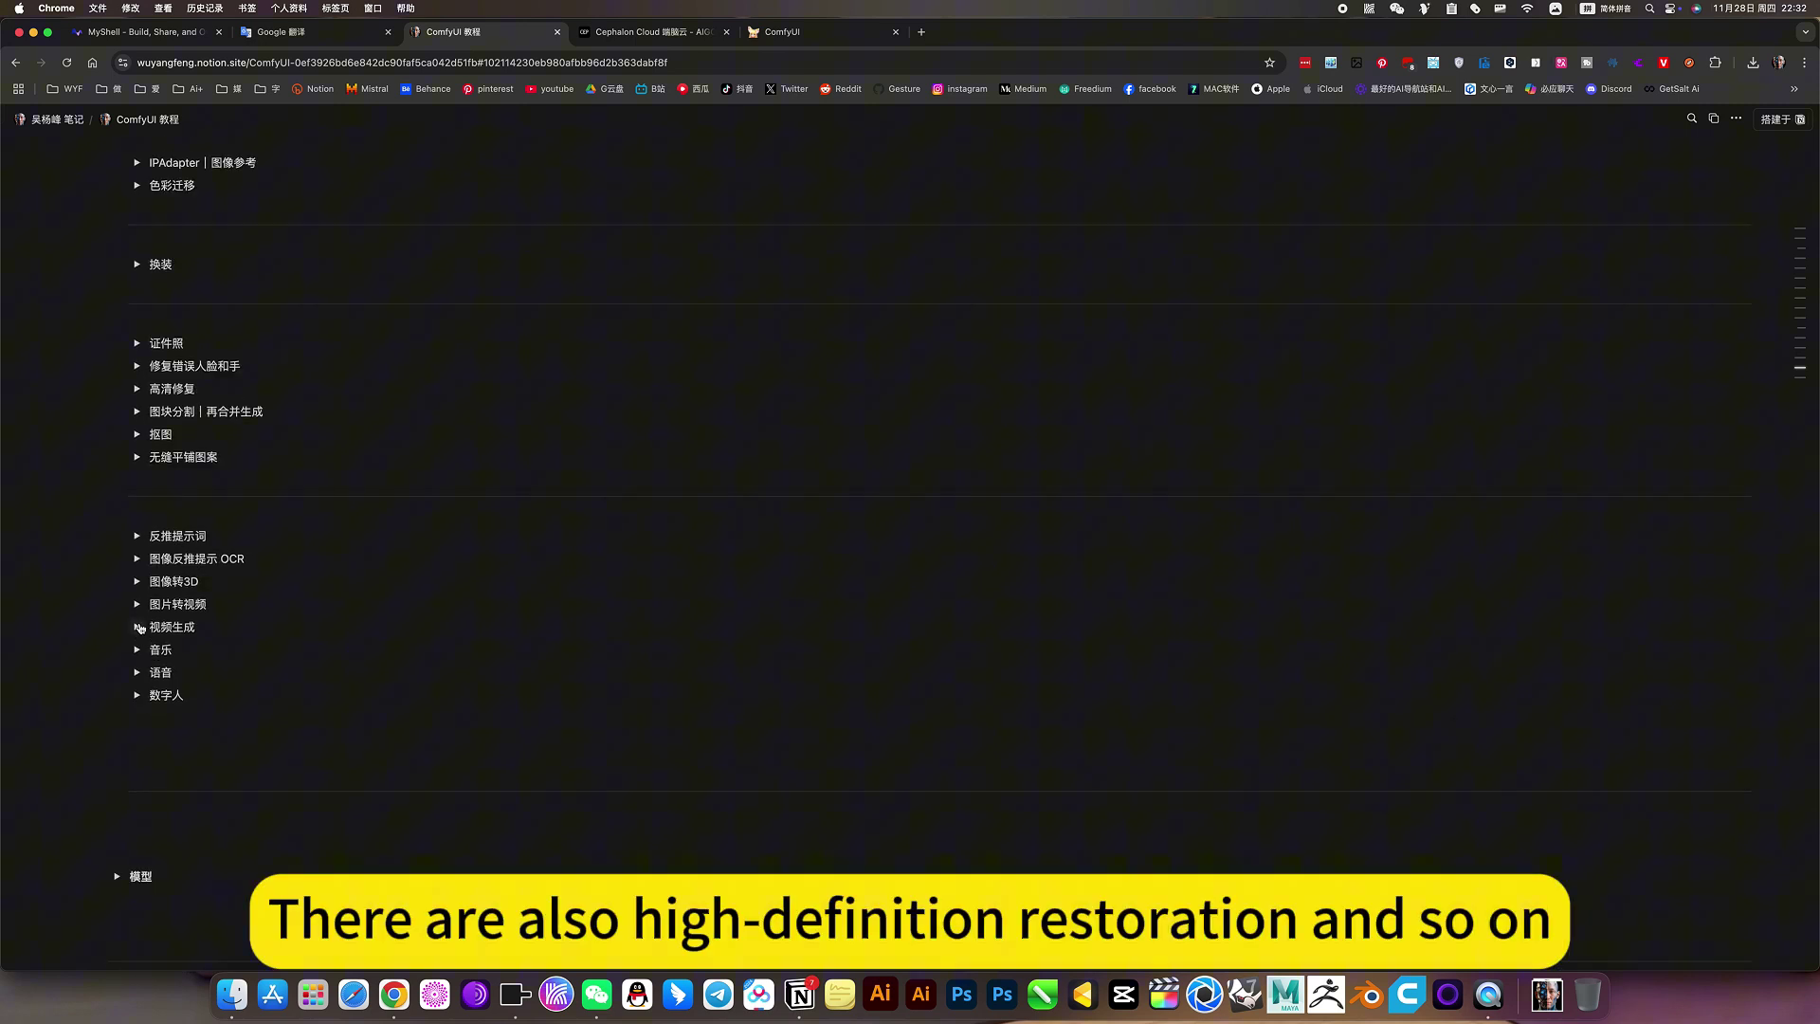
left_click(137, 389)
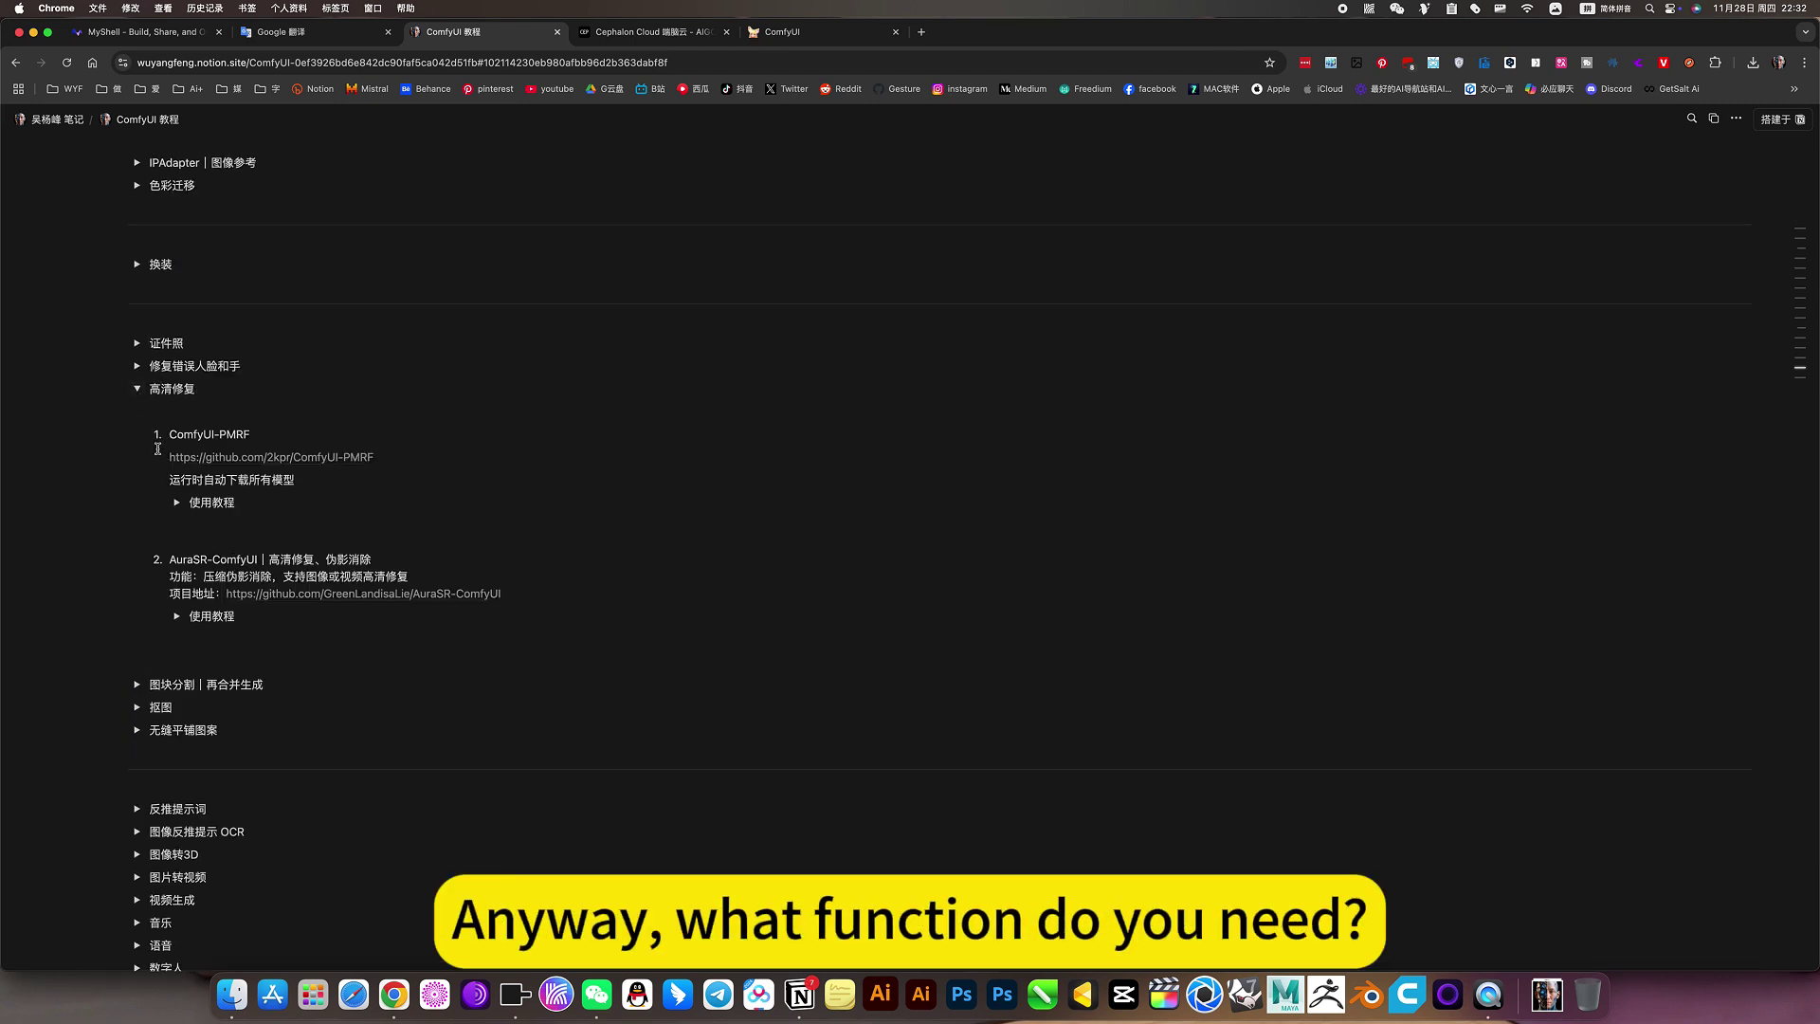
left_click(137, 389)
- Return to the start of the 节点 section and collapse it
scroll(219, 289, "up", 10)
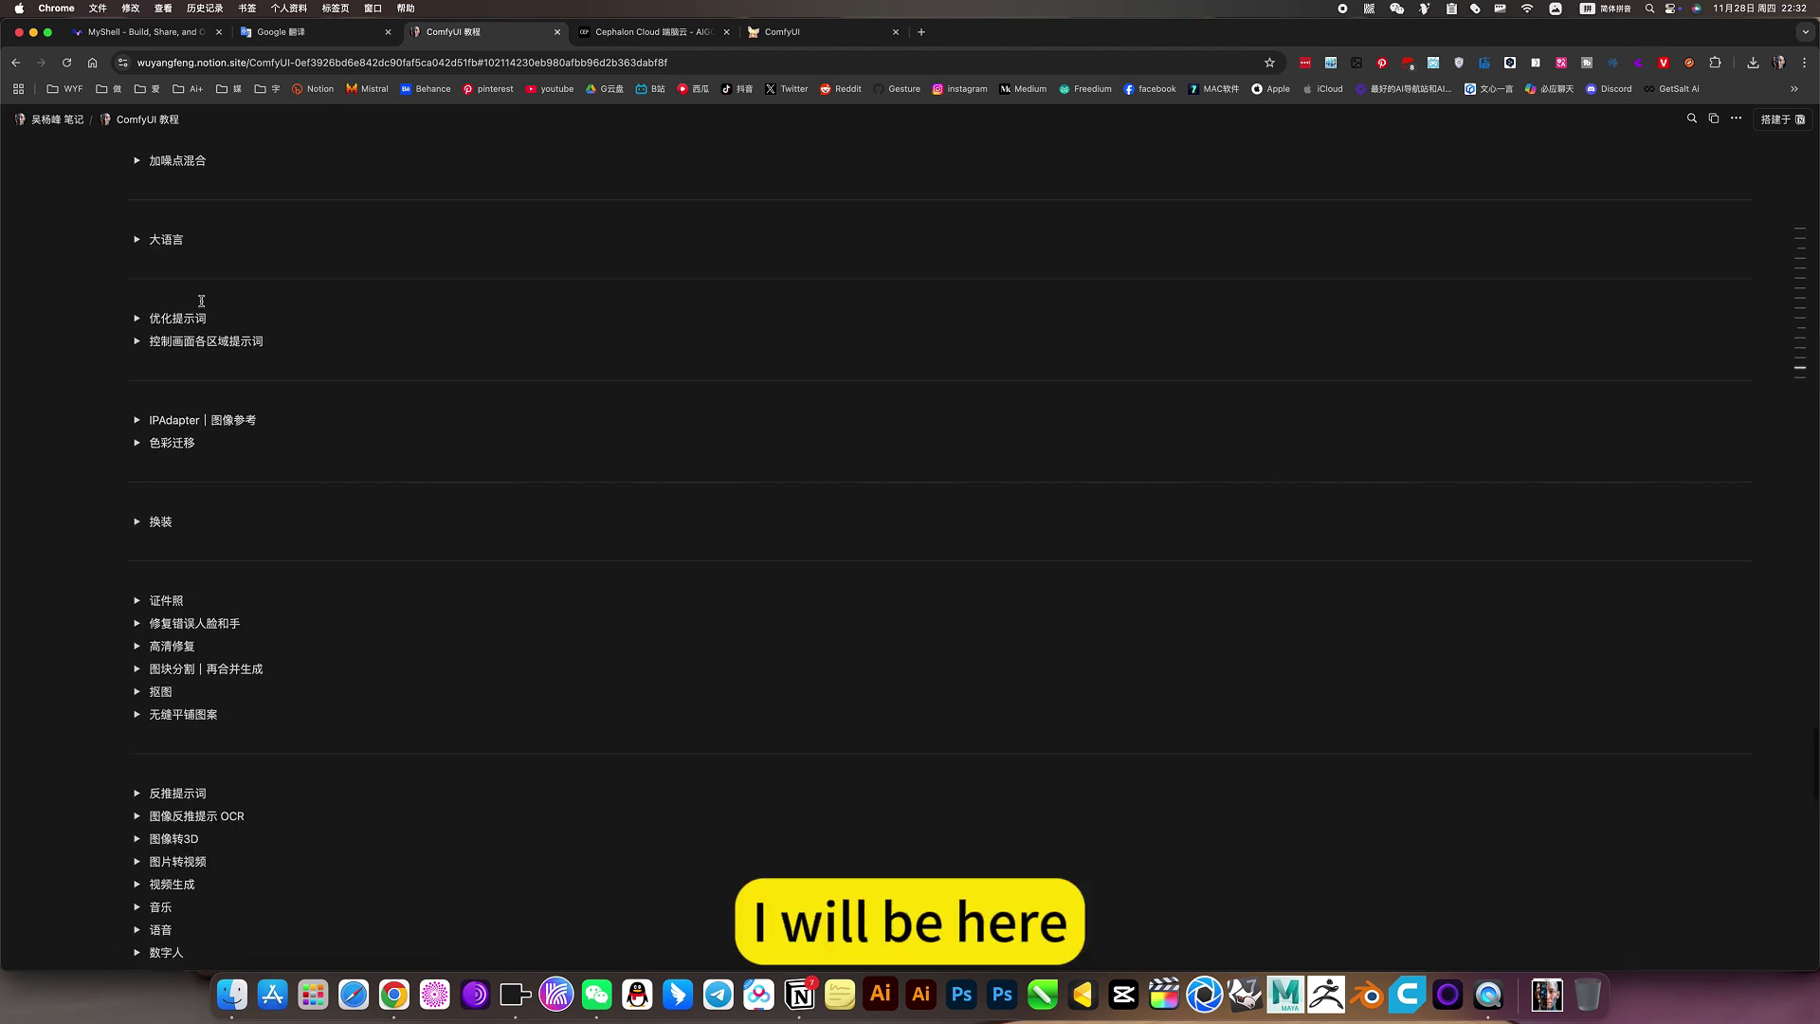
scroll(273, 501, "up", 3)
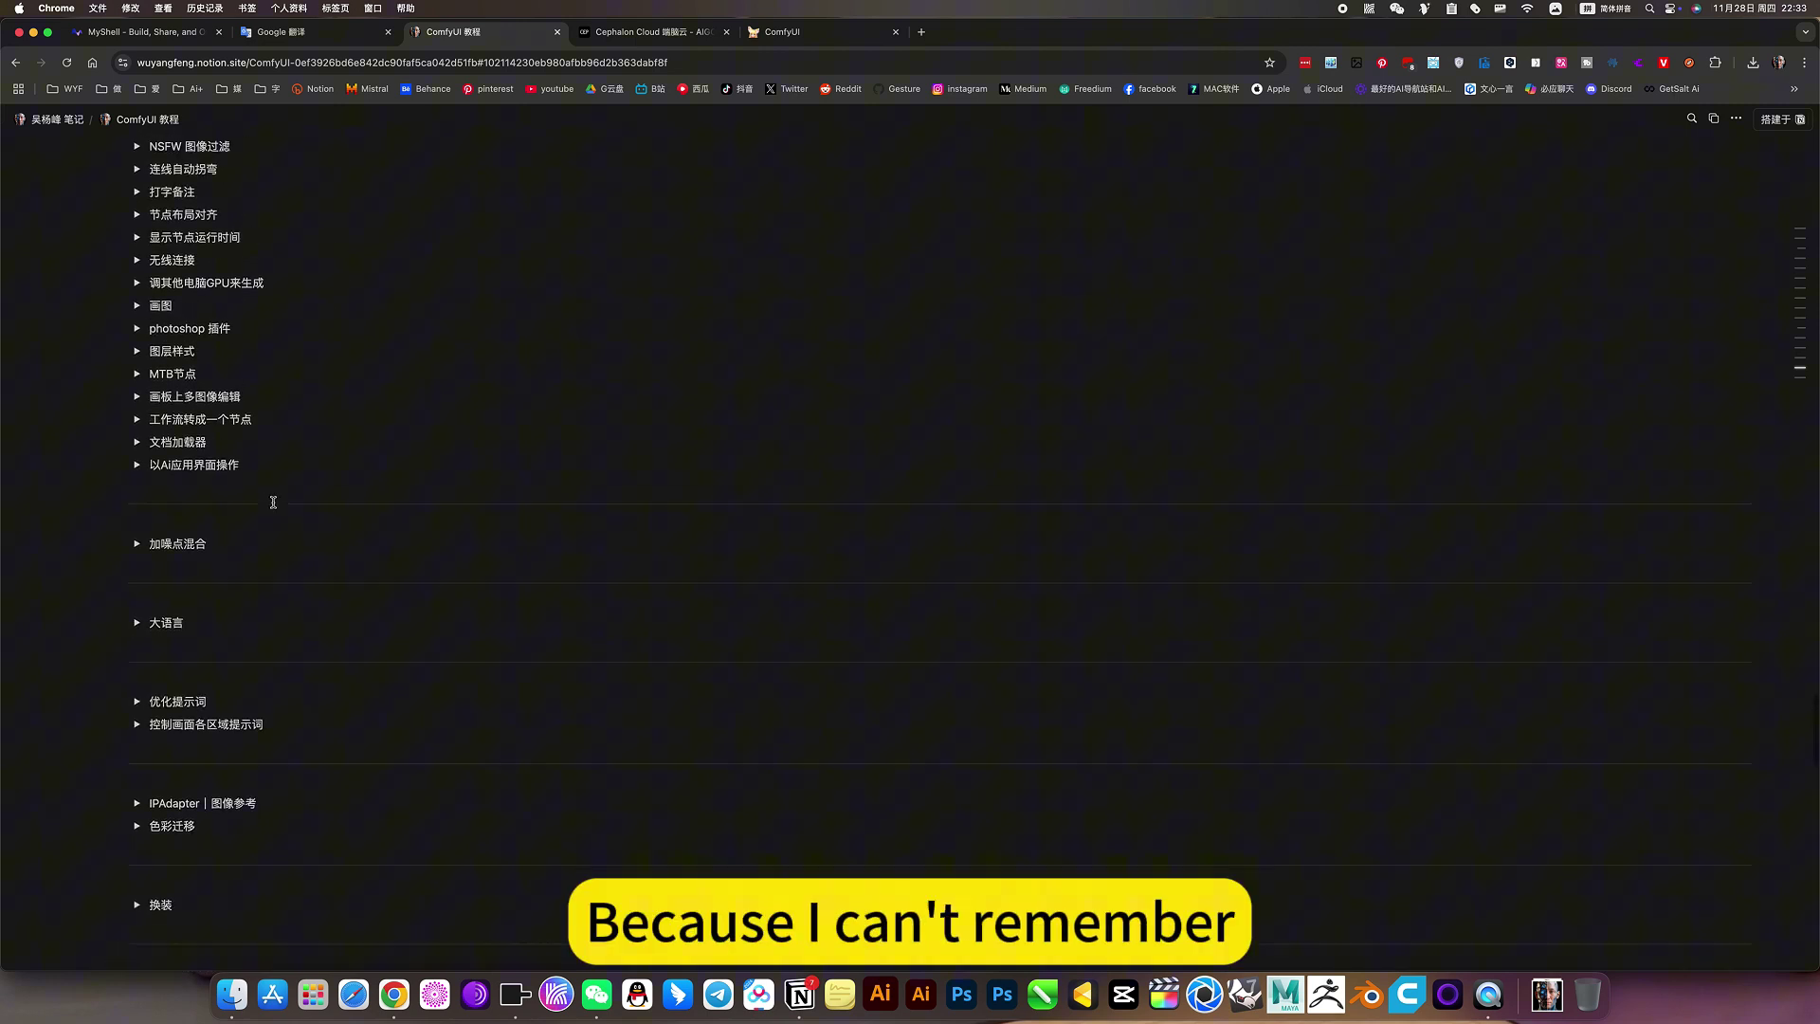
scroll(179, 343, "up", 3)
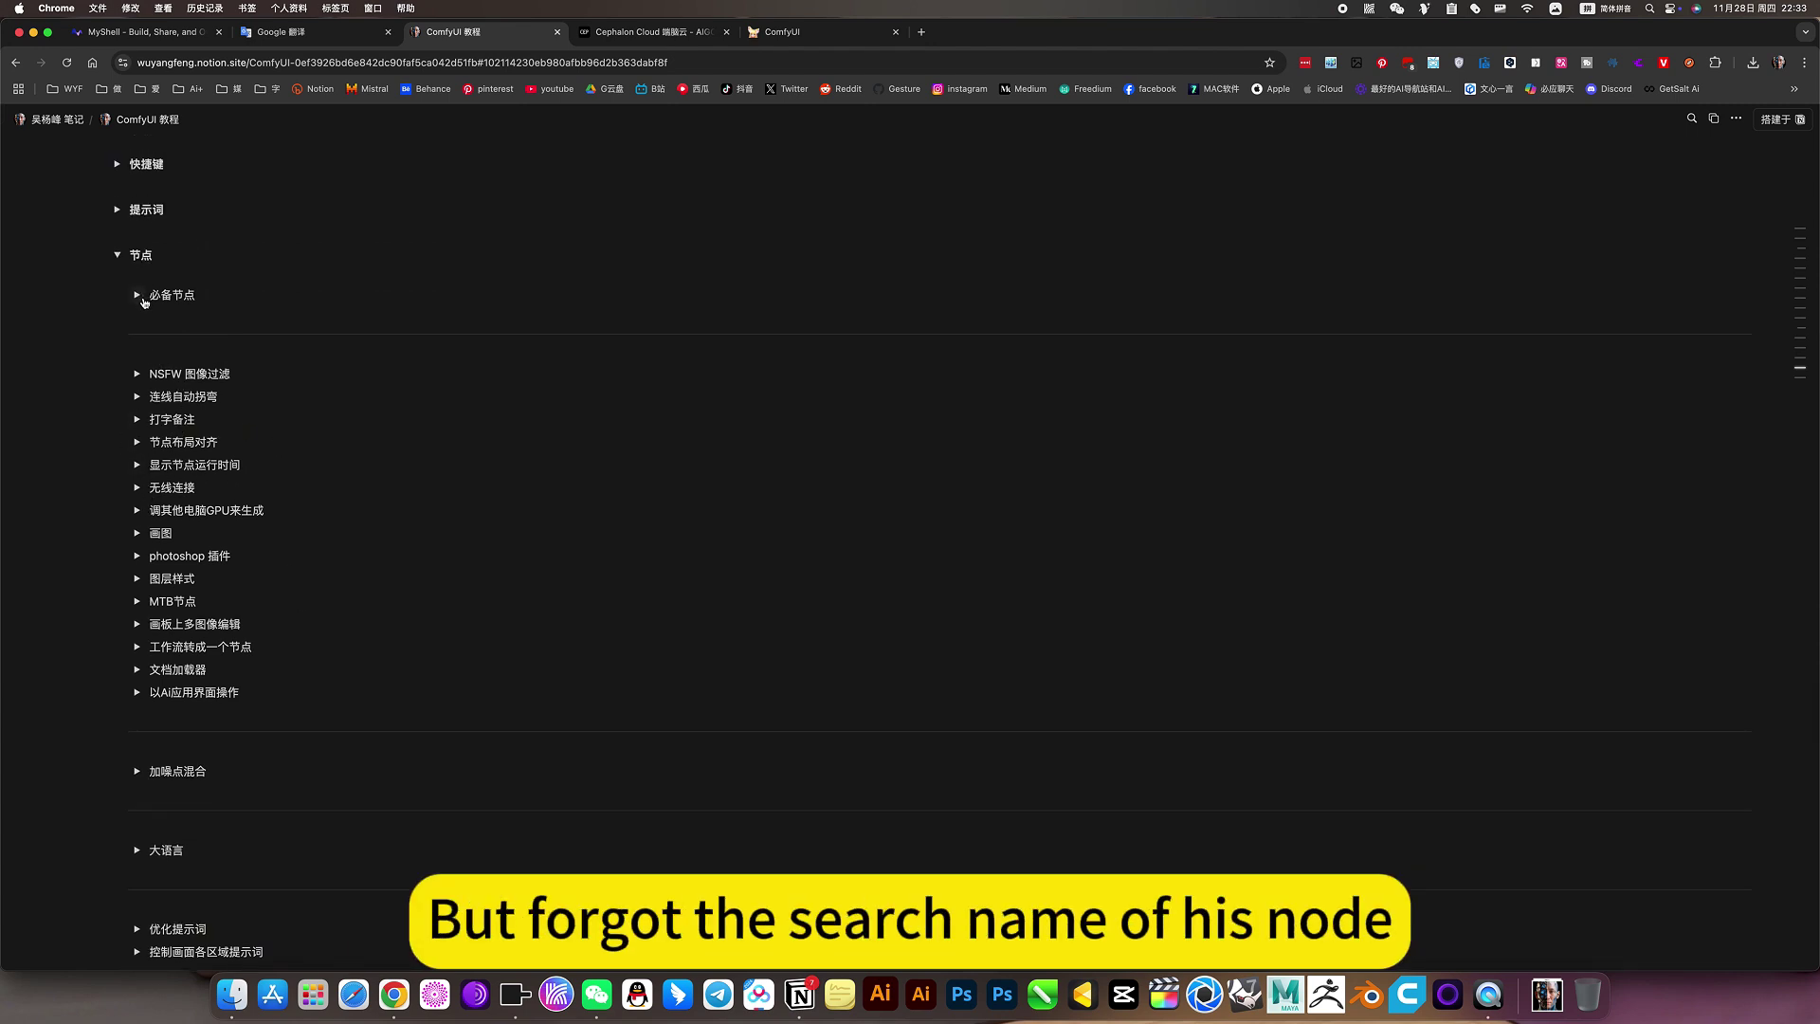
left_click(117, 255)
- Switch to the ComfyUI workflow, select the default FLUX nodes from Load Diffusion Model to Preview Image to inspect them, and clear the selection
left_click(827, 43)
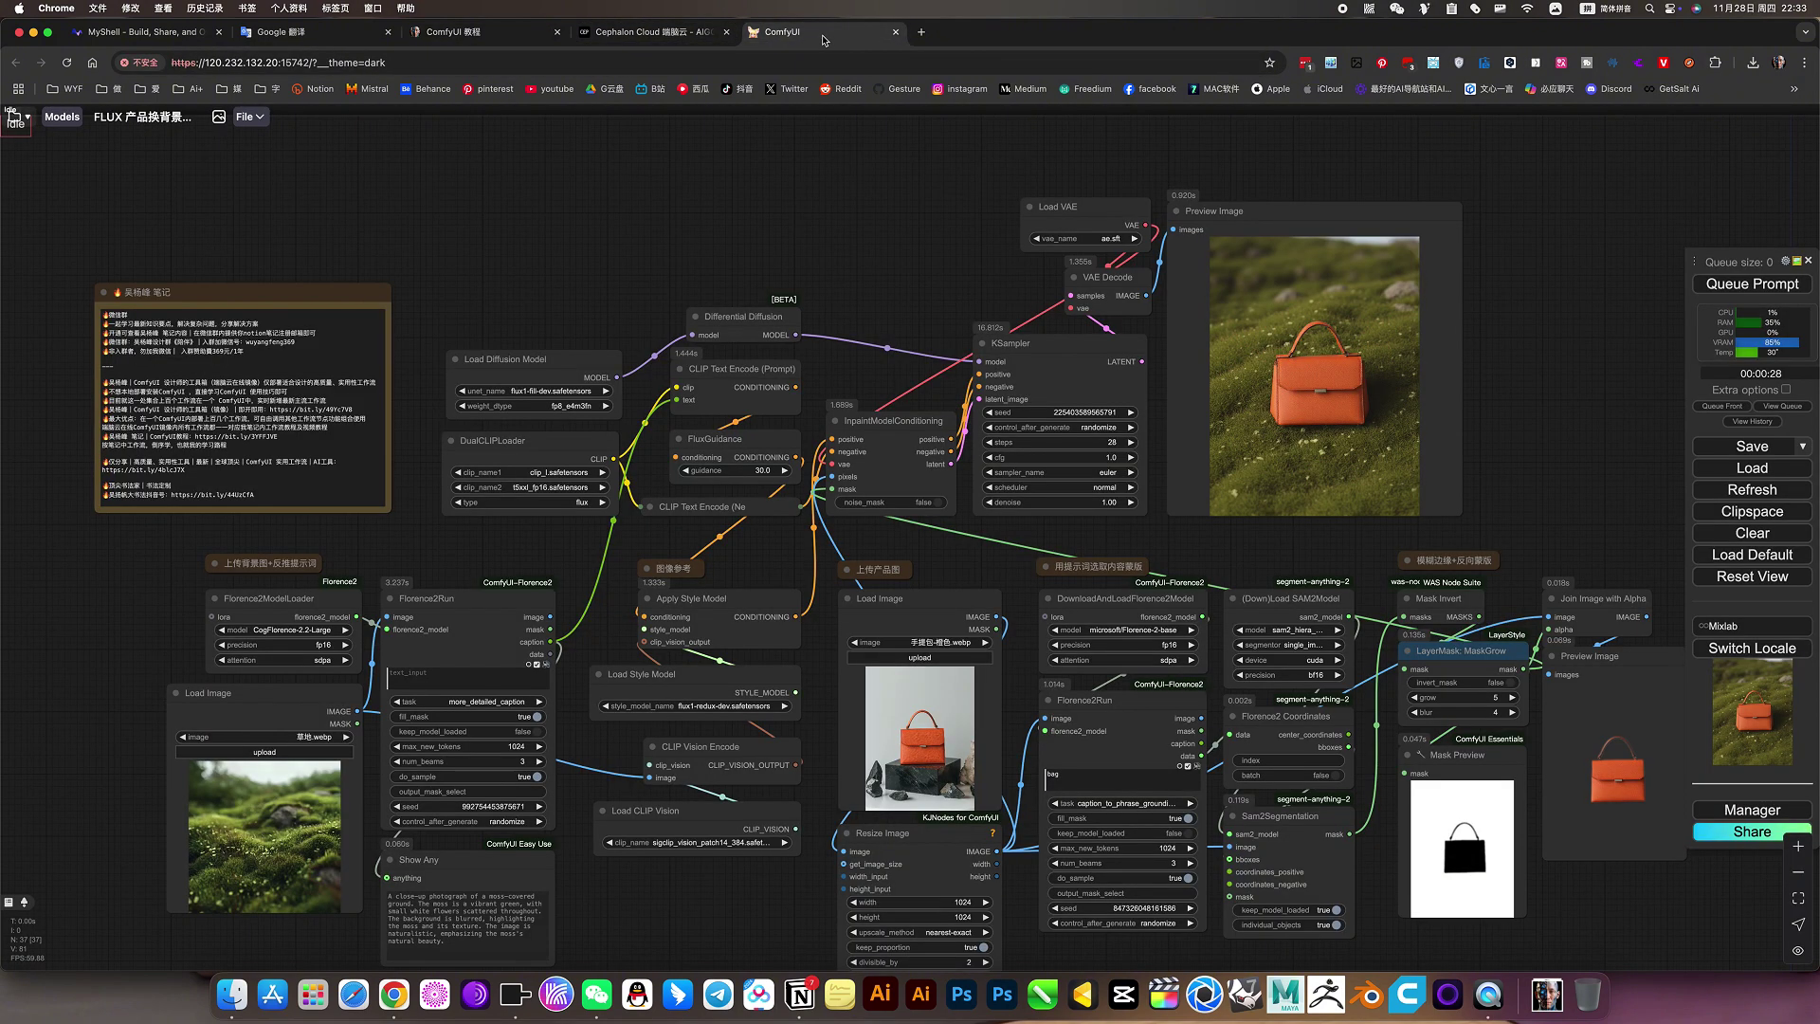
left_click_drag(968, 558, 951, 611)
left_click_drag(840, 571, 839, 574)
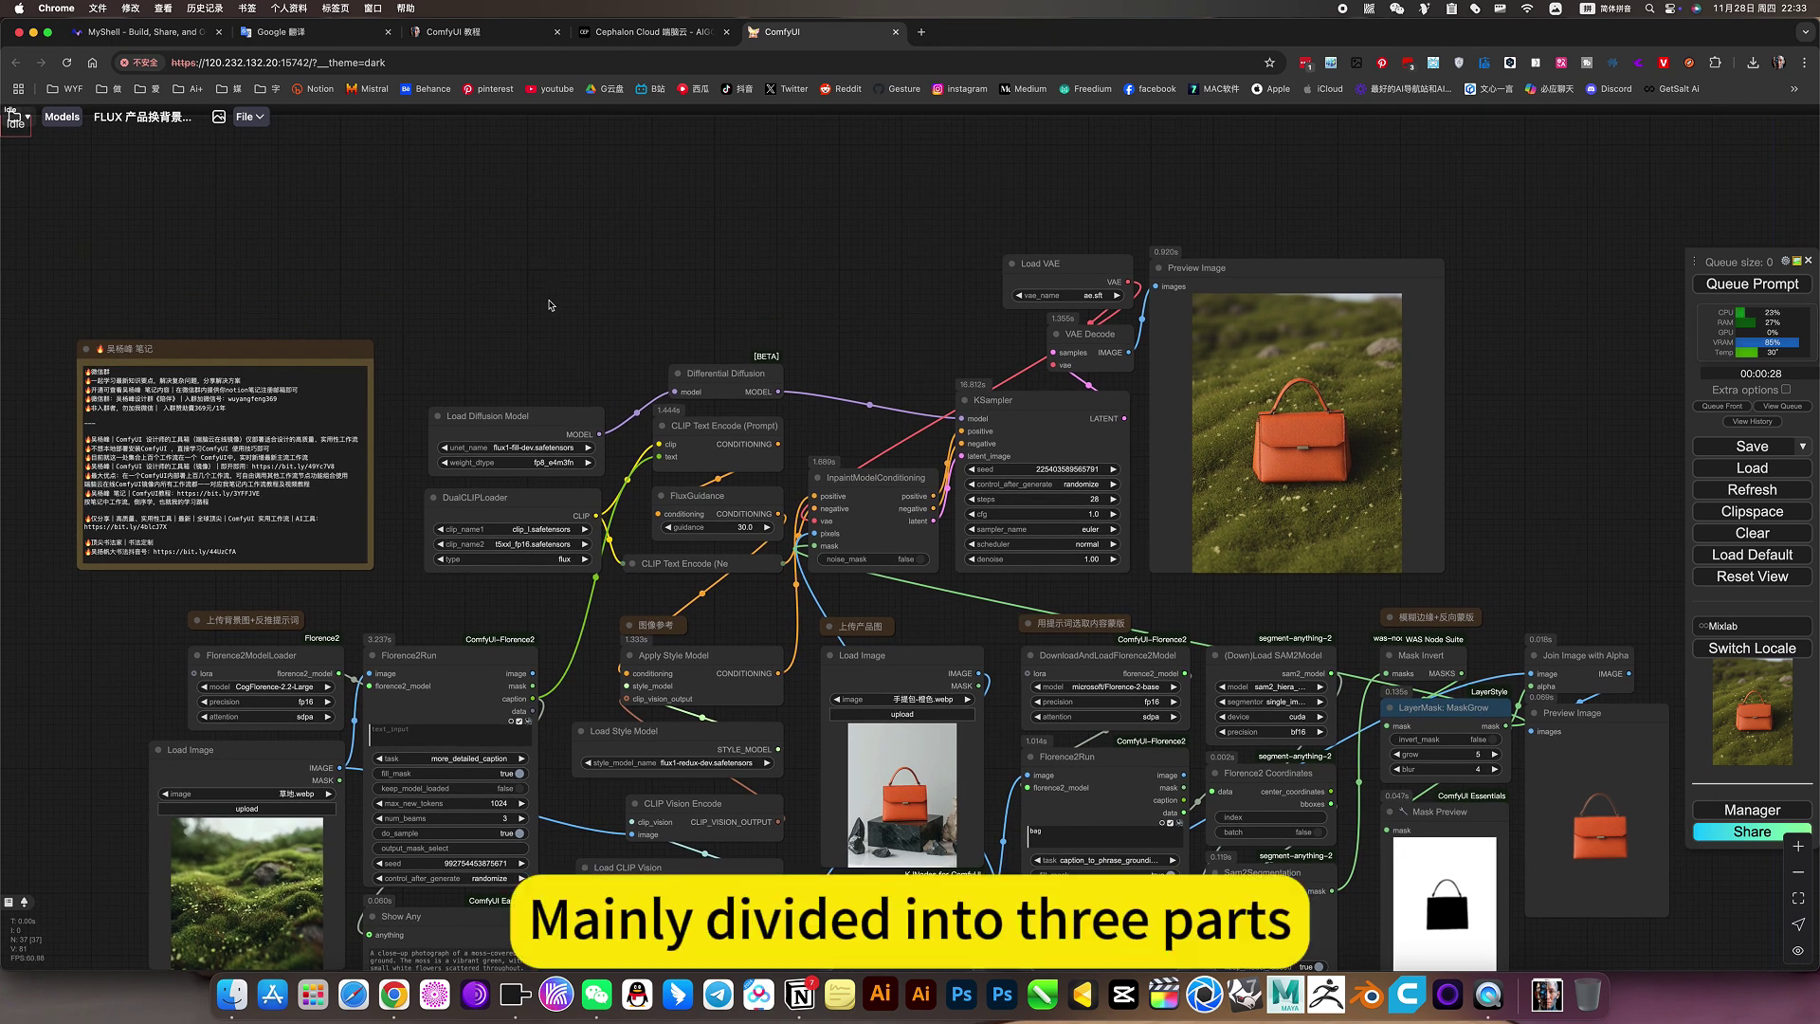
left_click_drag(520, 213, 1465, 594)
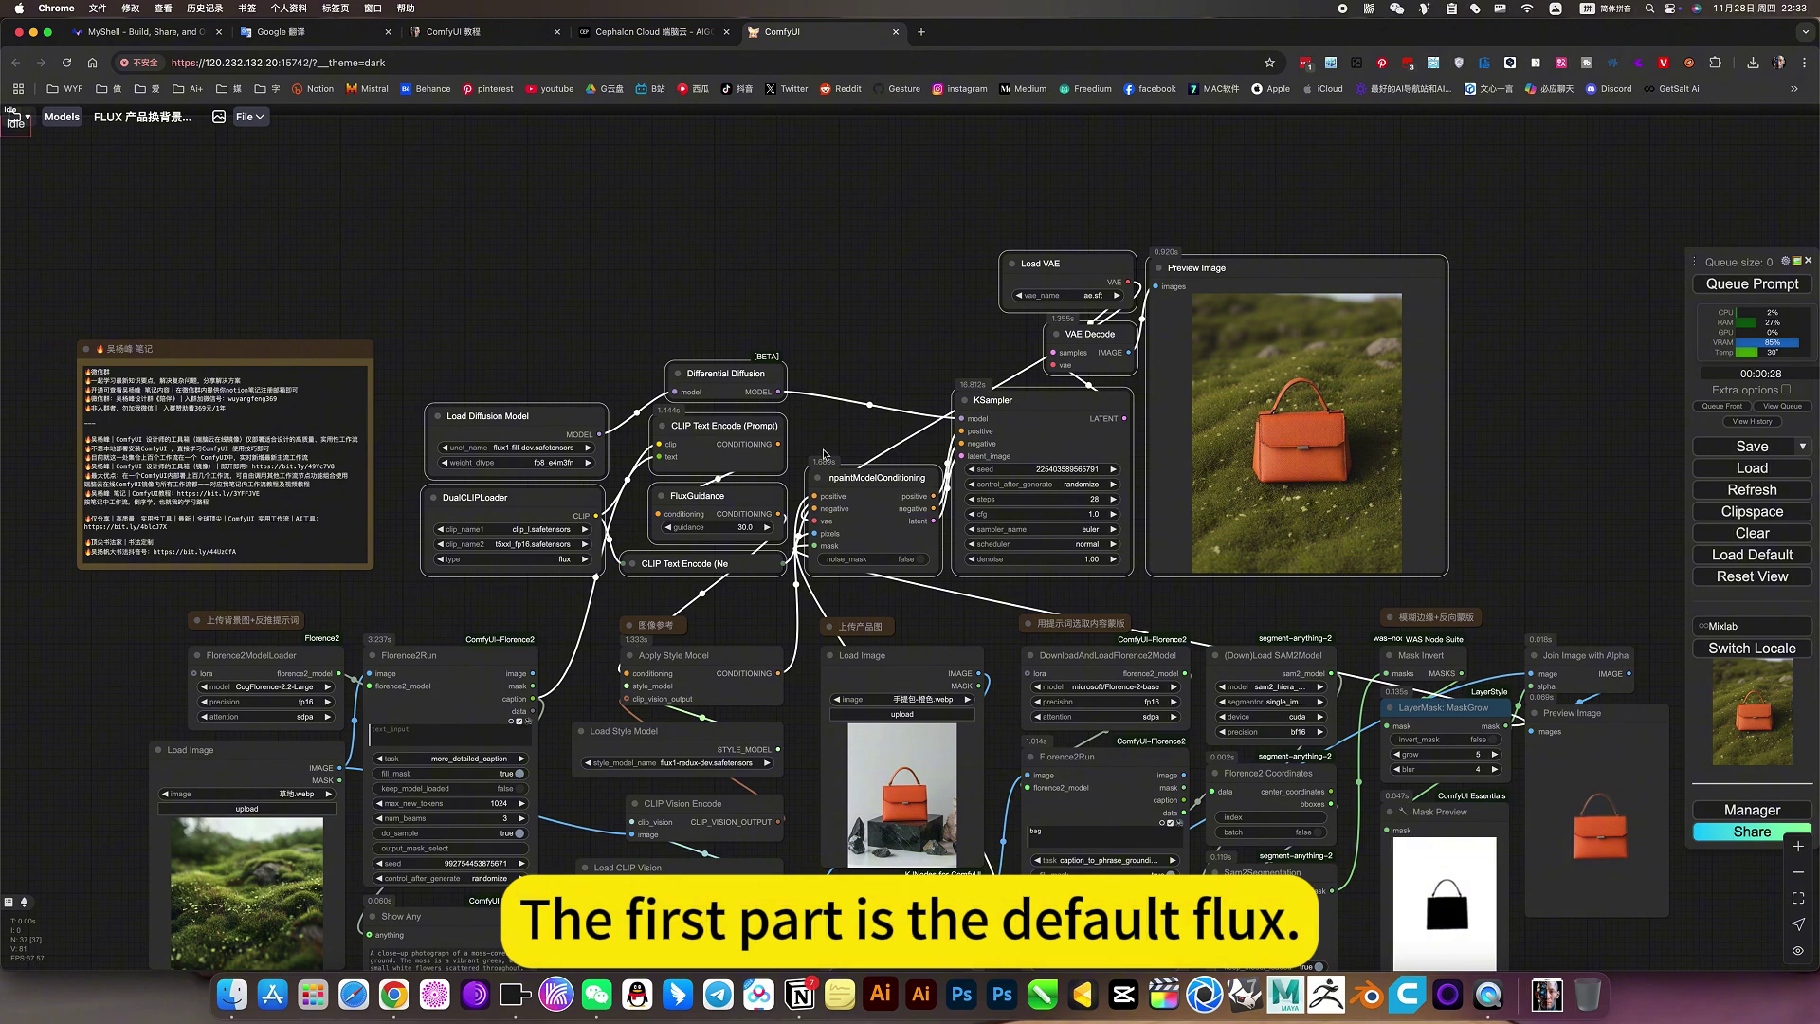
scroll(723, 446, "up", 5)
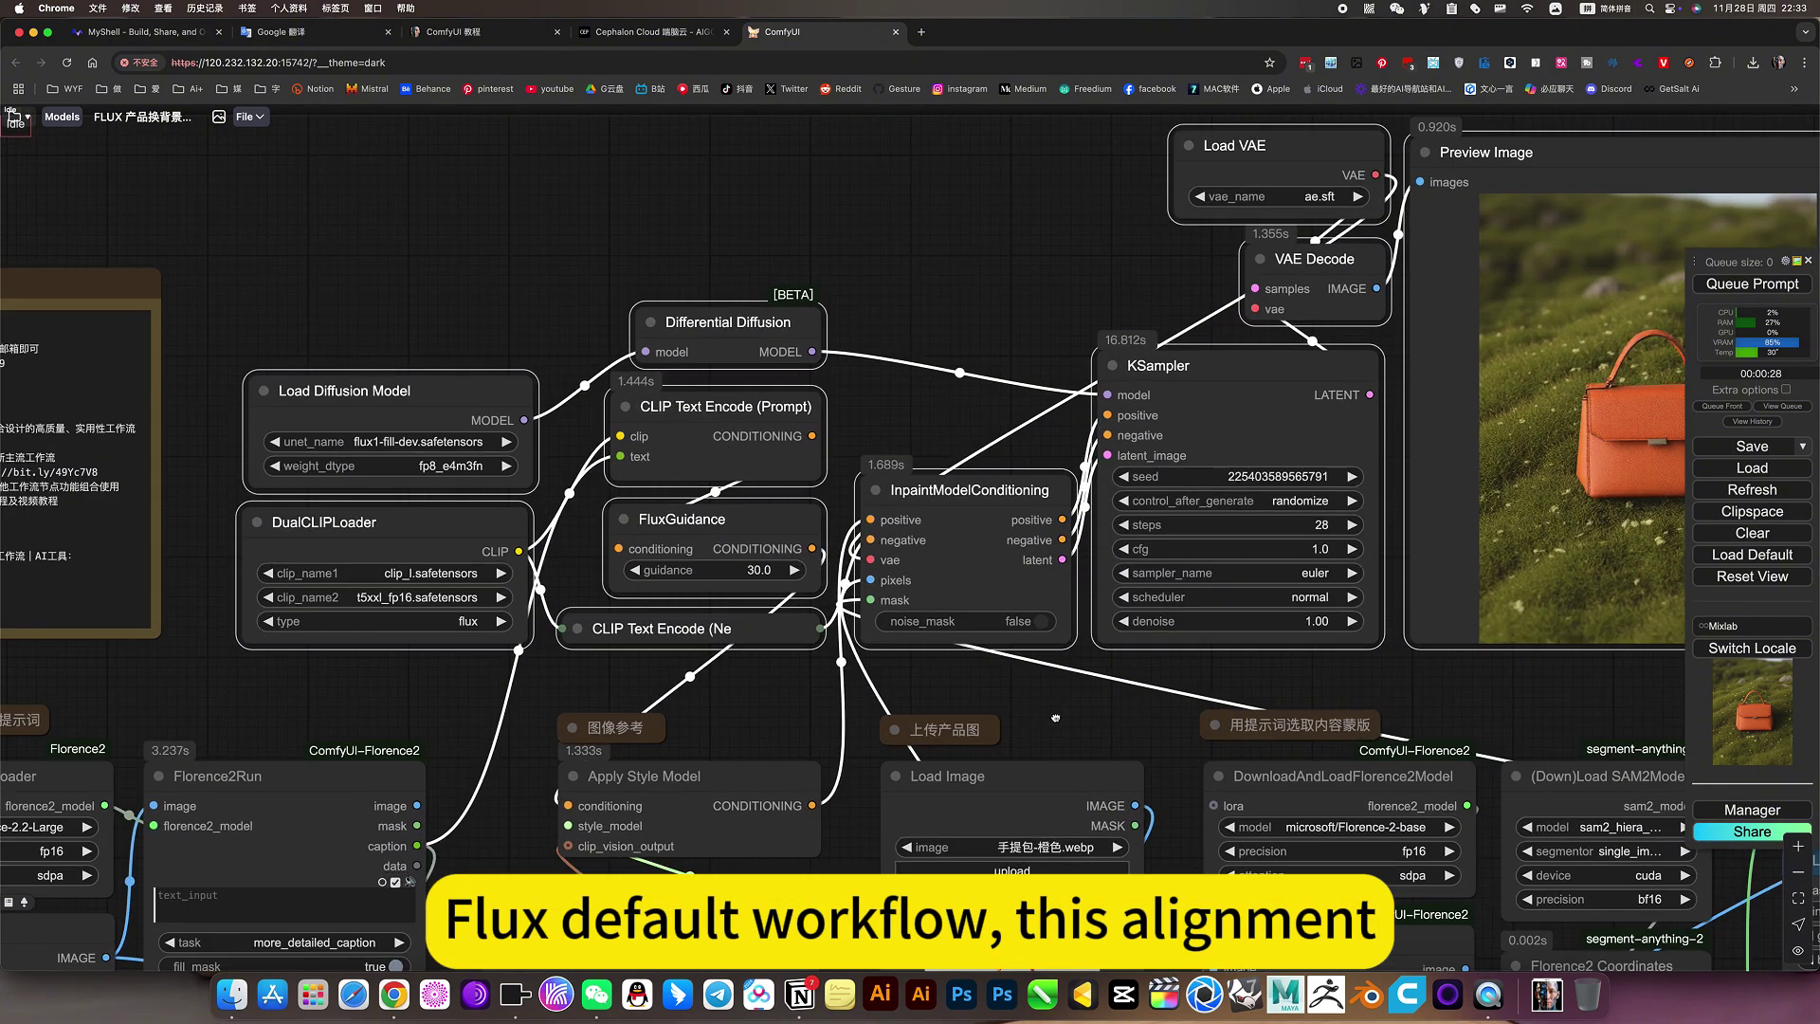
left_click(1055, 718)
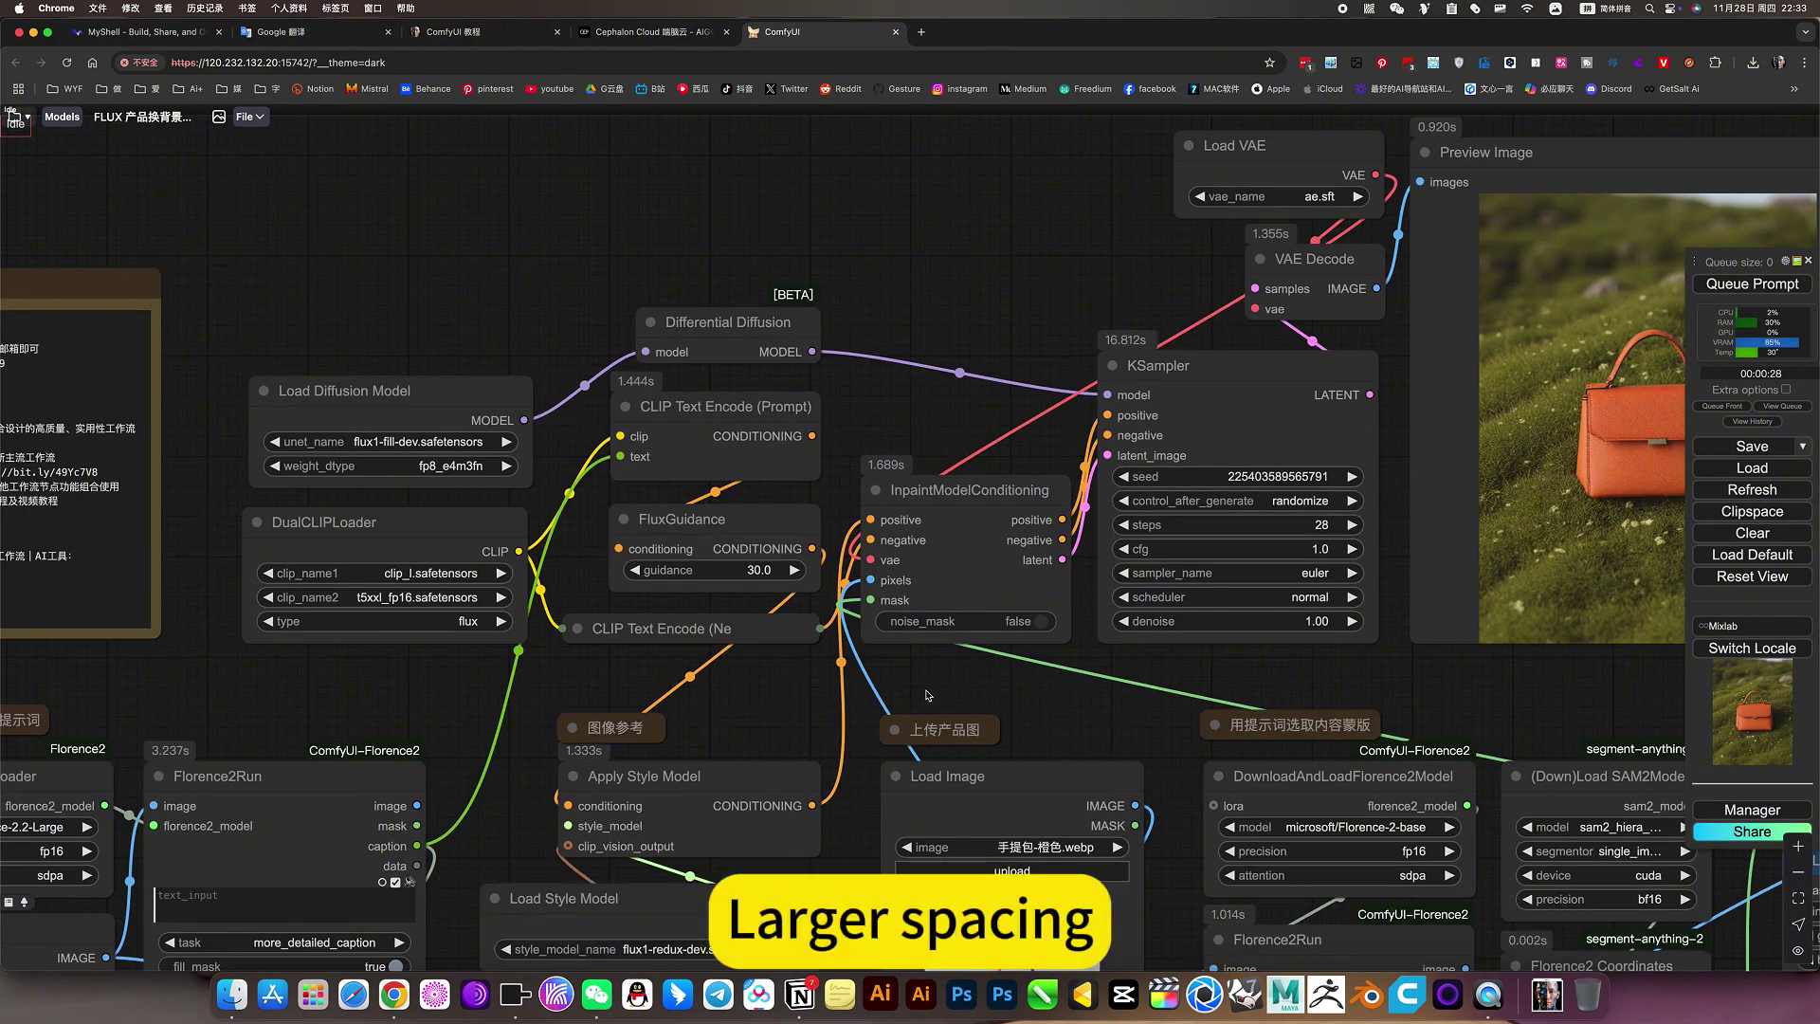
- Examine the model settings in the Load Diffusion Model node up close
scroll(1078, 697, "down", 5)
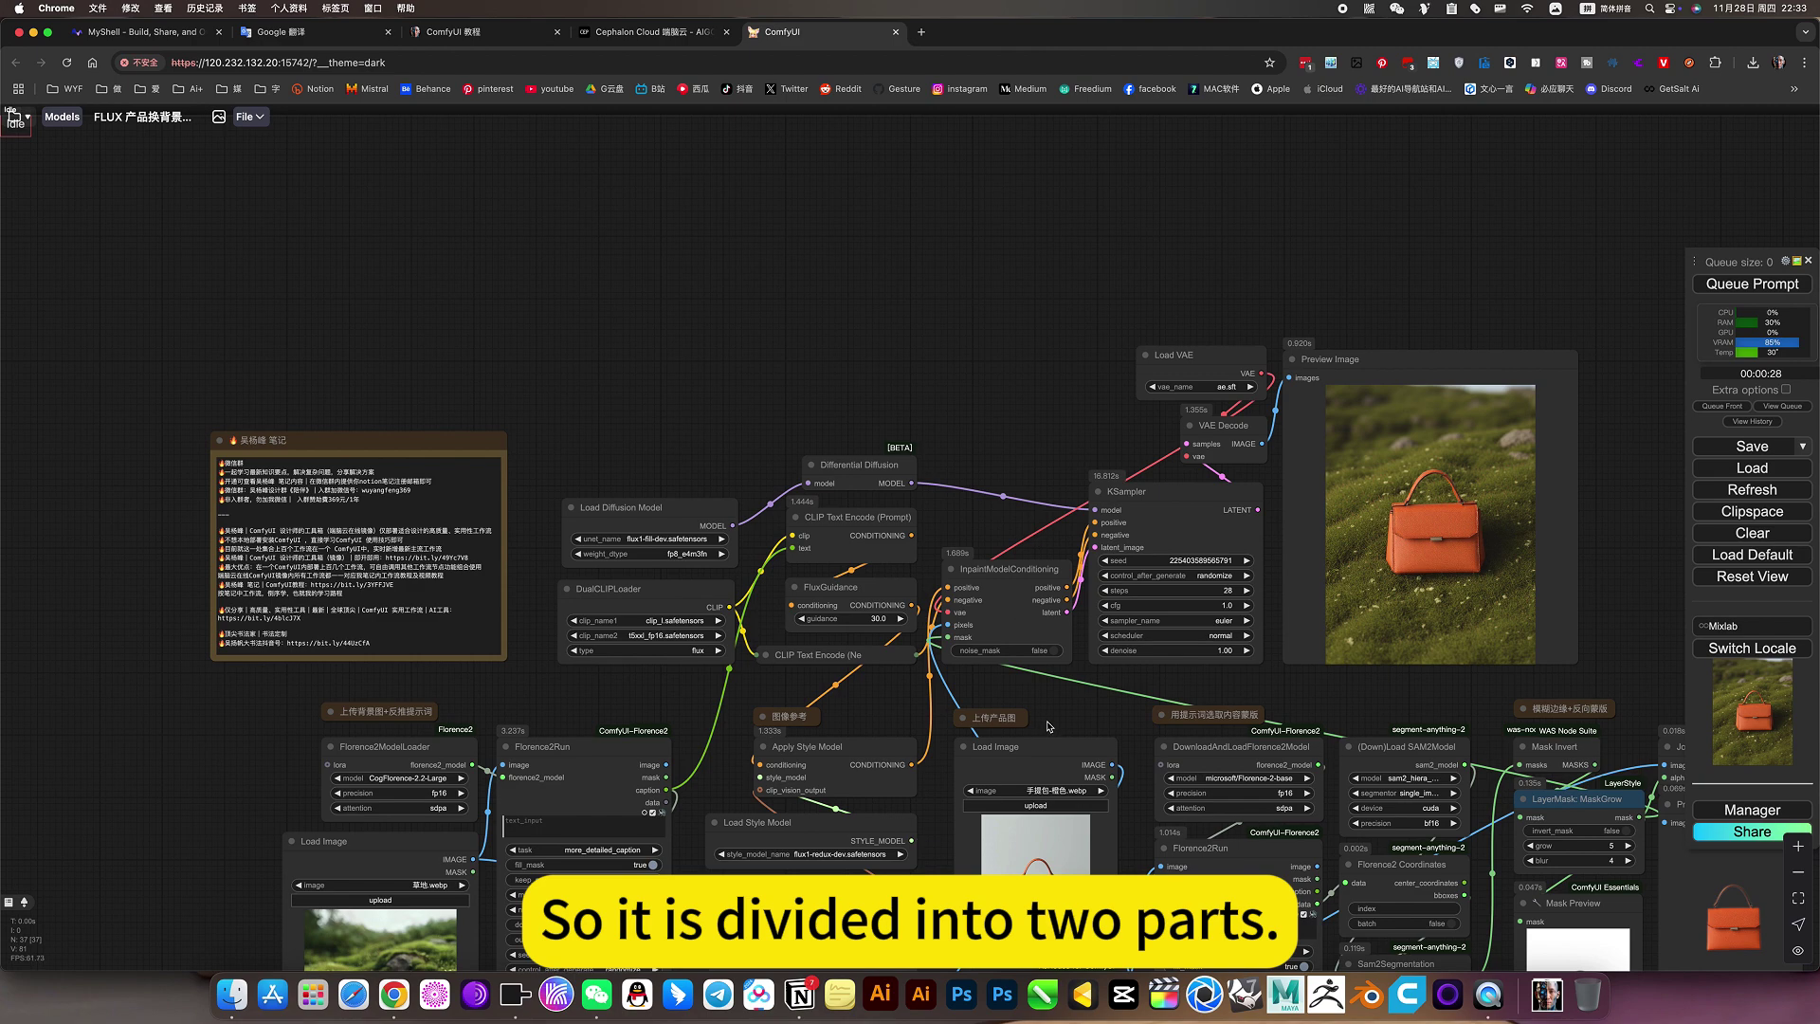
left_click_drag(1079, 716, 1029, 676)
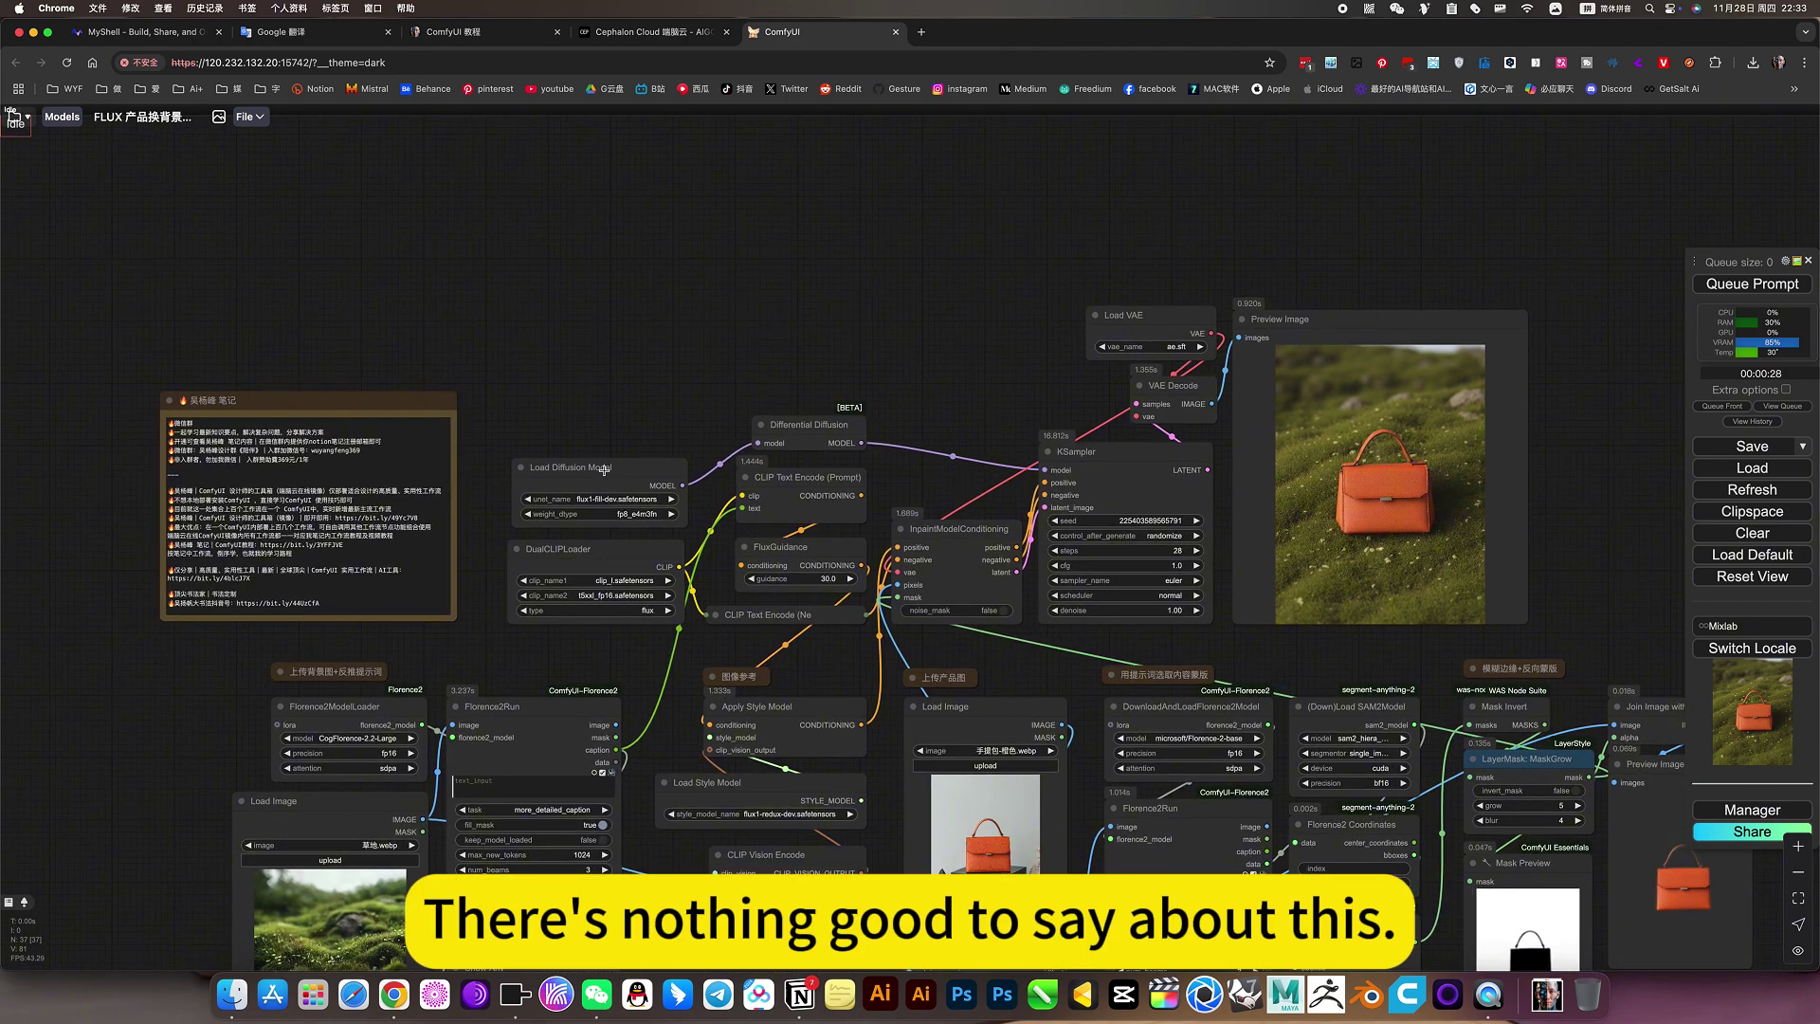
scroll(603, 471, "up", 5)
scroll(545, 538, "up", 4)
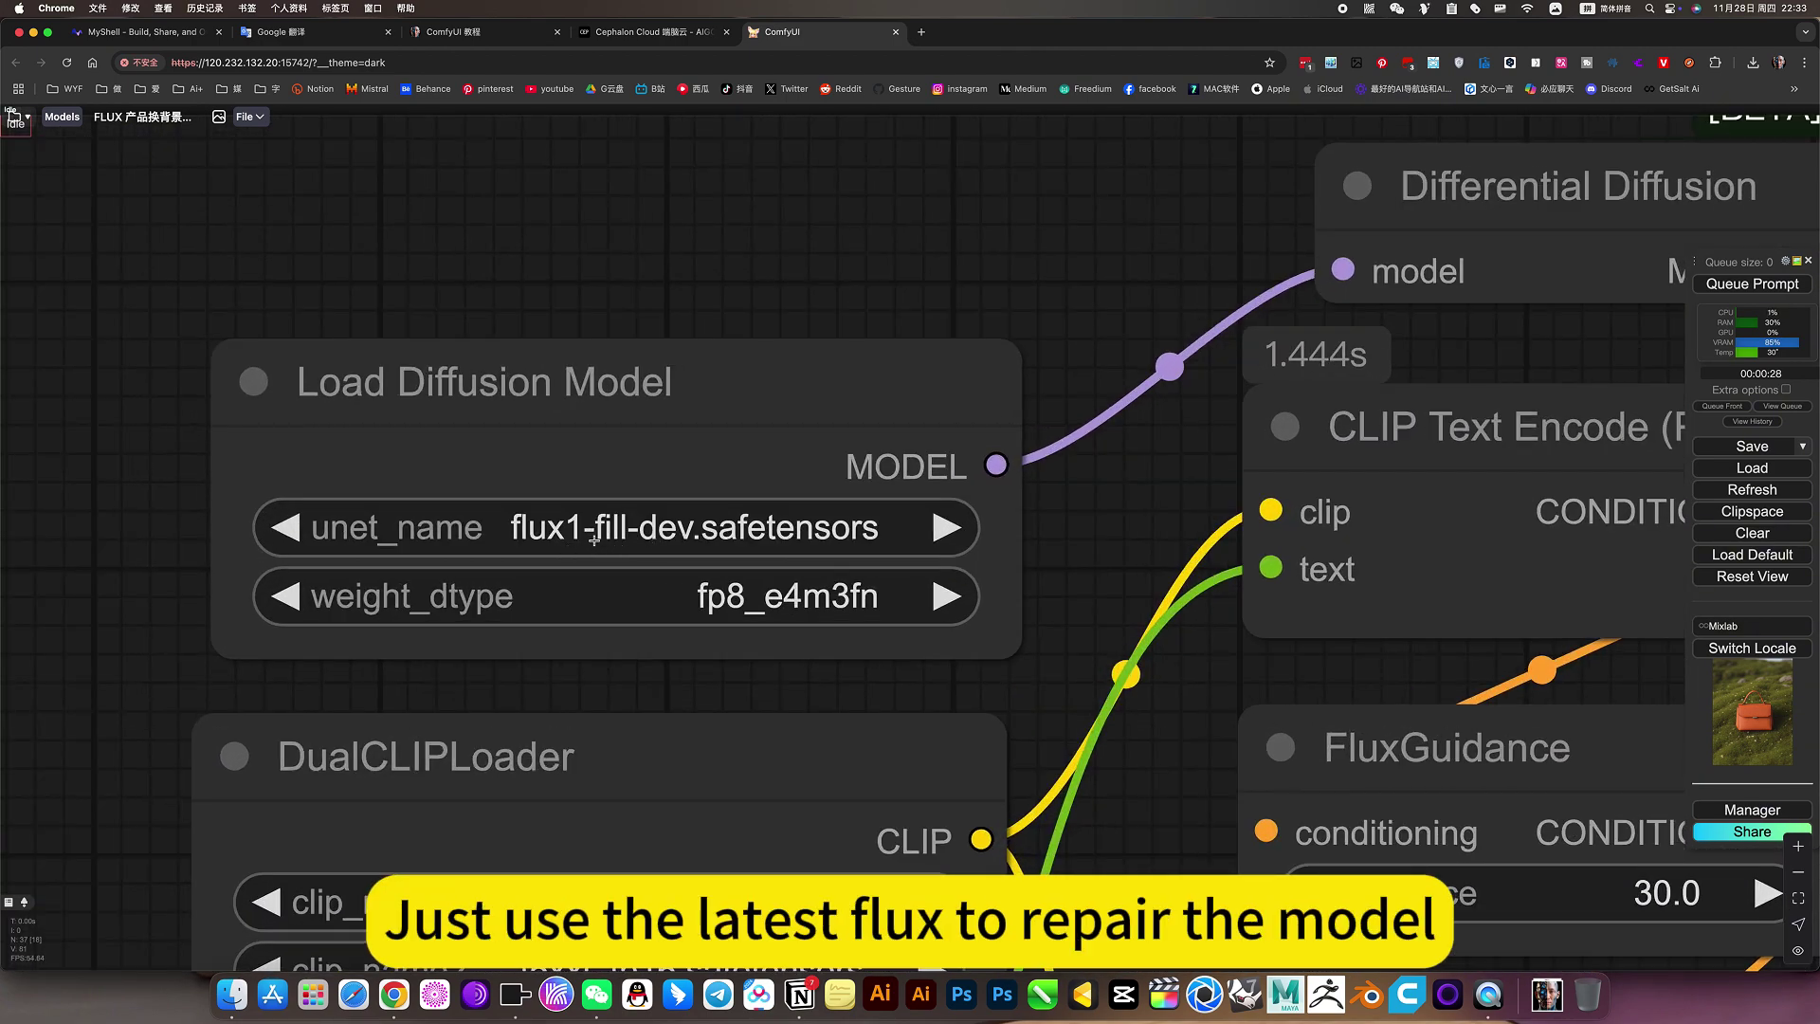
scroll(583, 564, "down", 12)
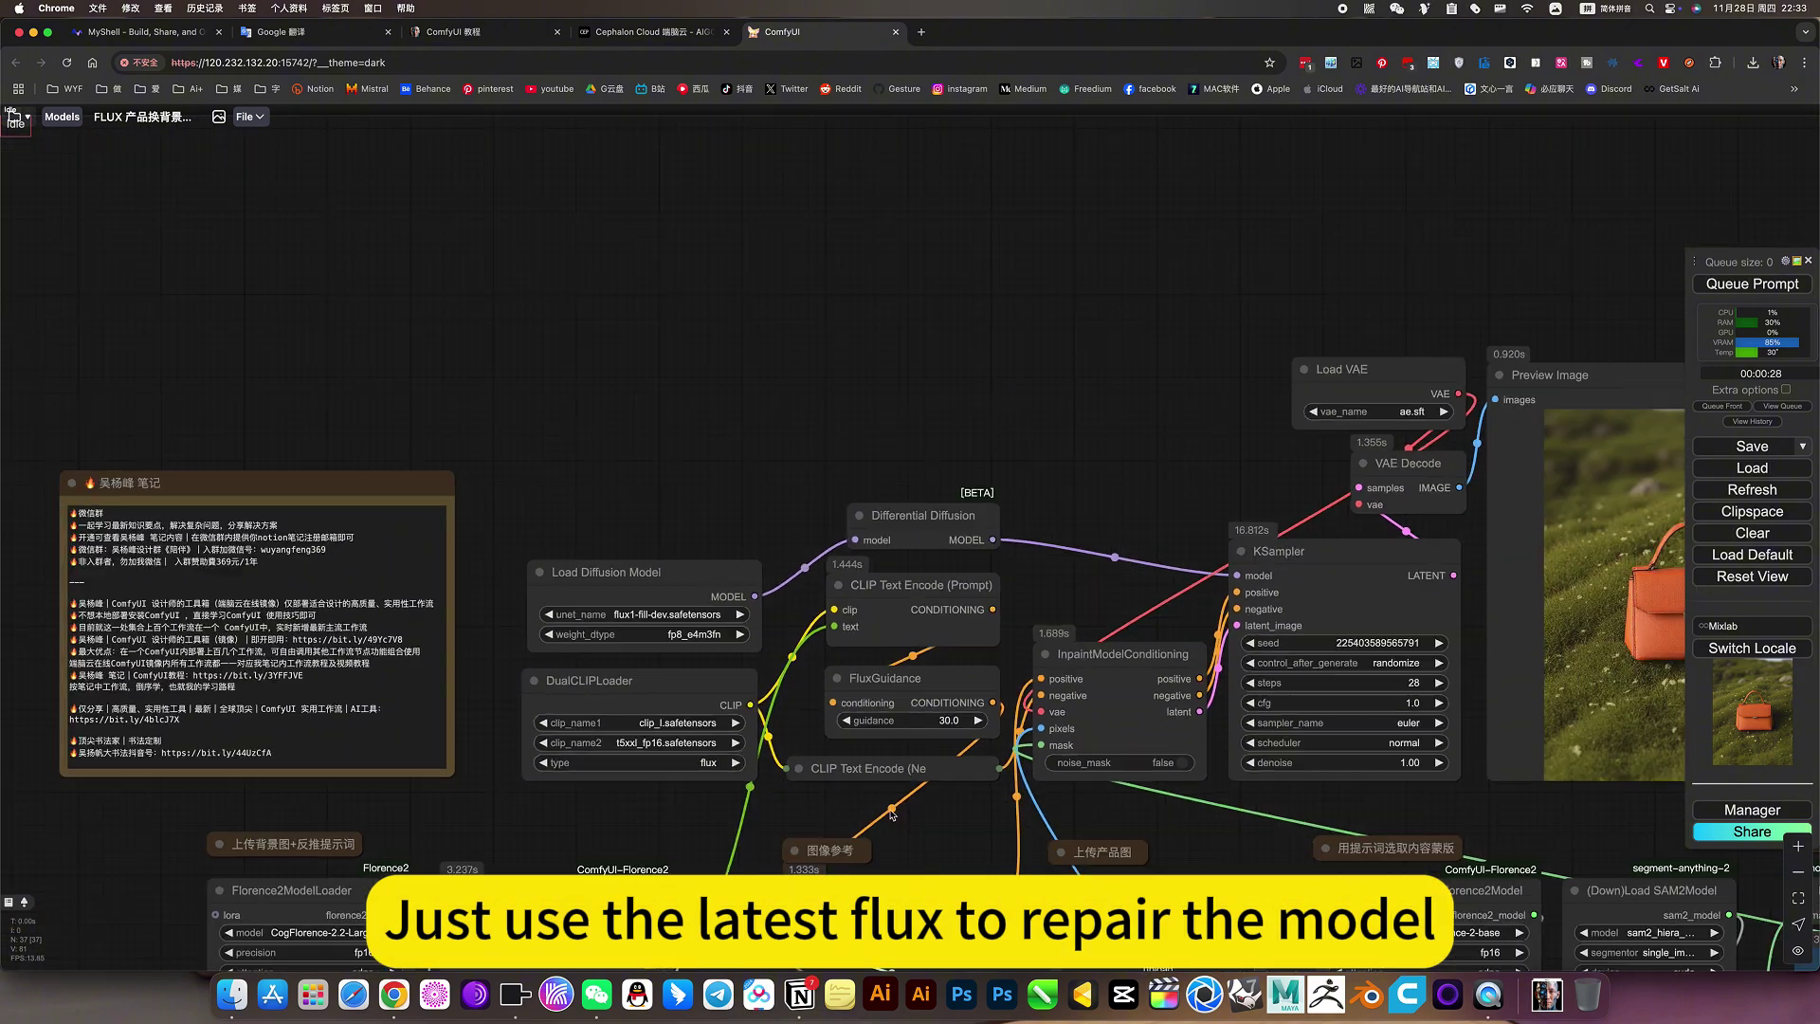
- Select the 上传背景图+反推提示词 node group to point it out, clear the selection and examine its Florence2 nodes
scroll(922, 828, "down", 6)
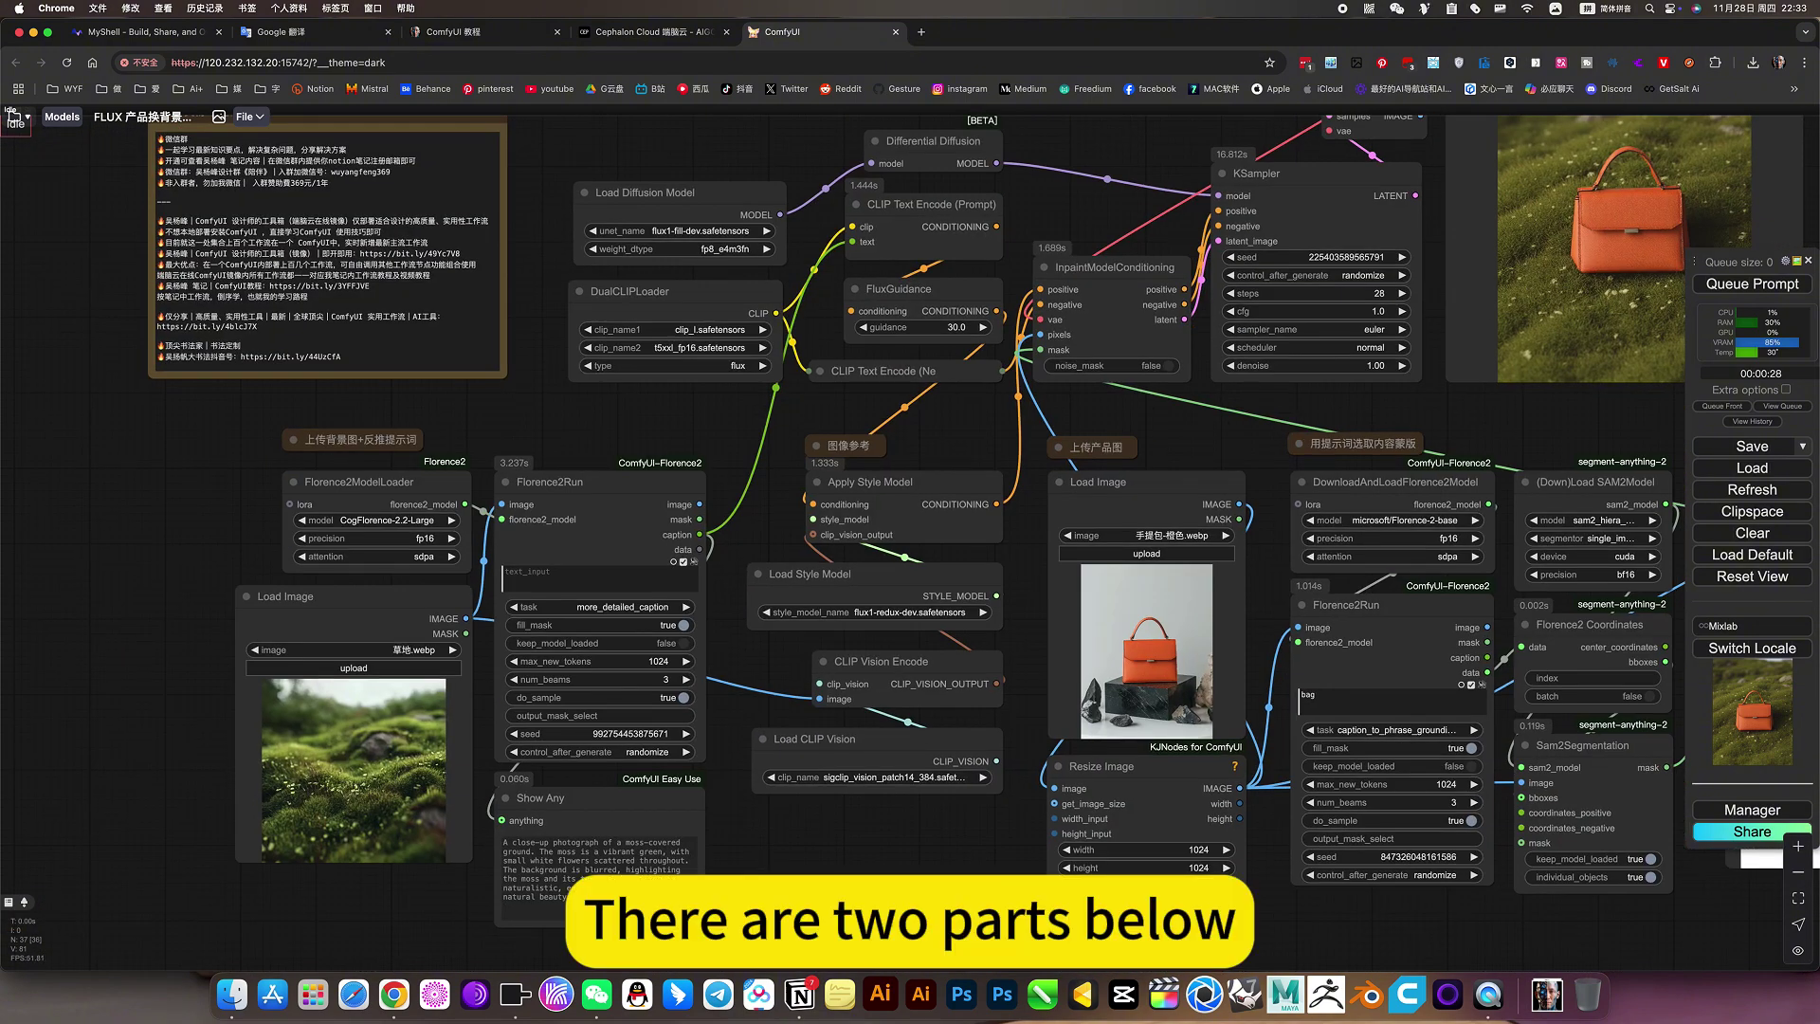
scroll(839, 846, "down", 8)
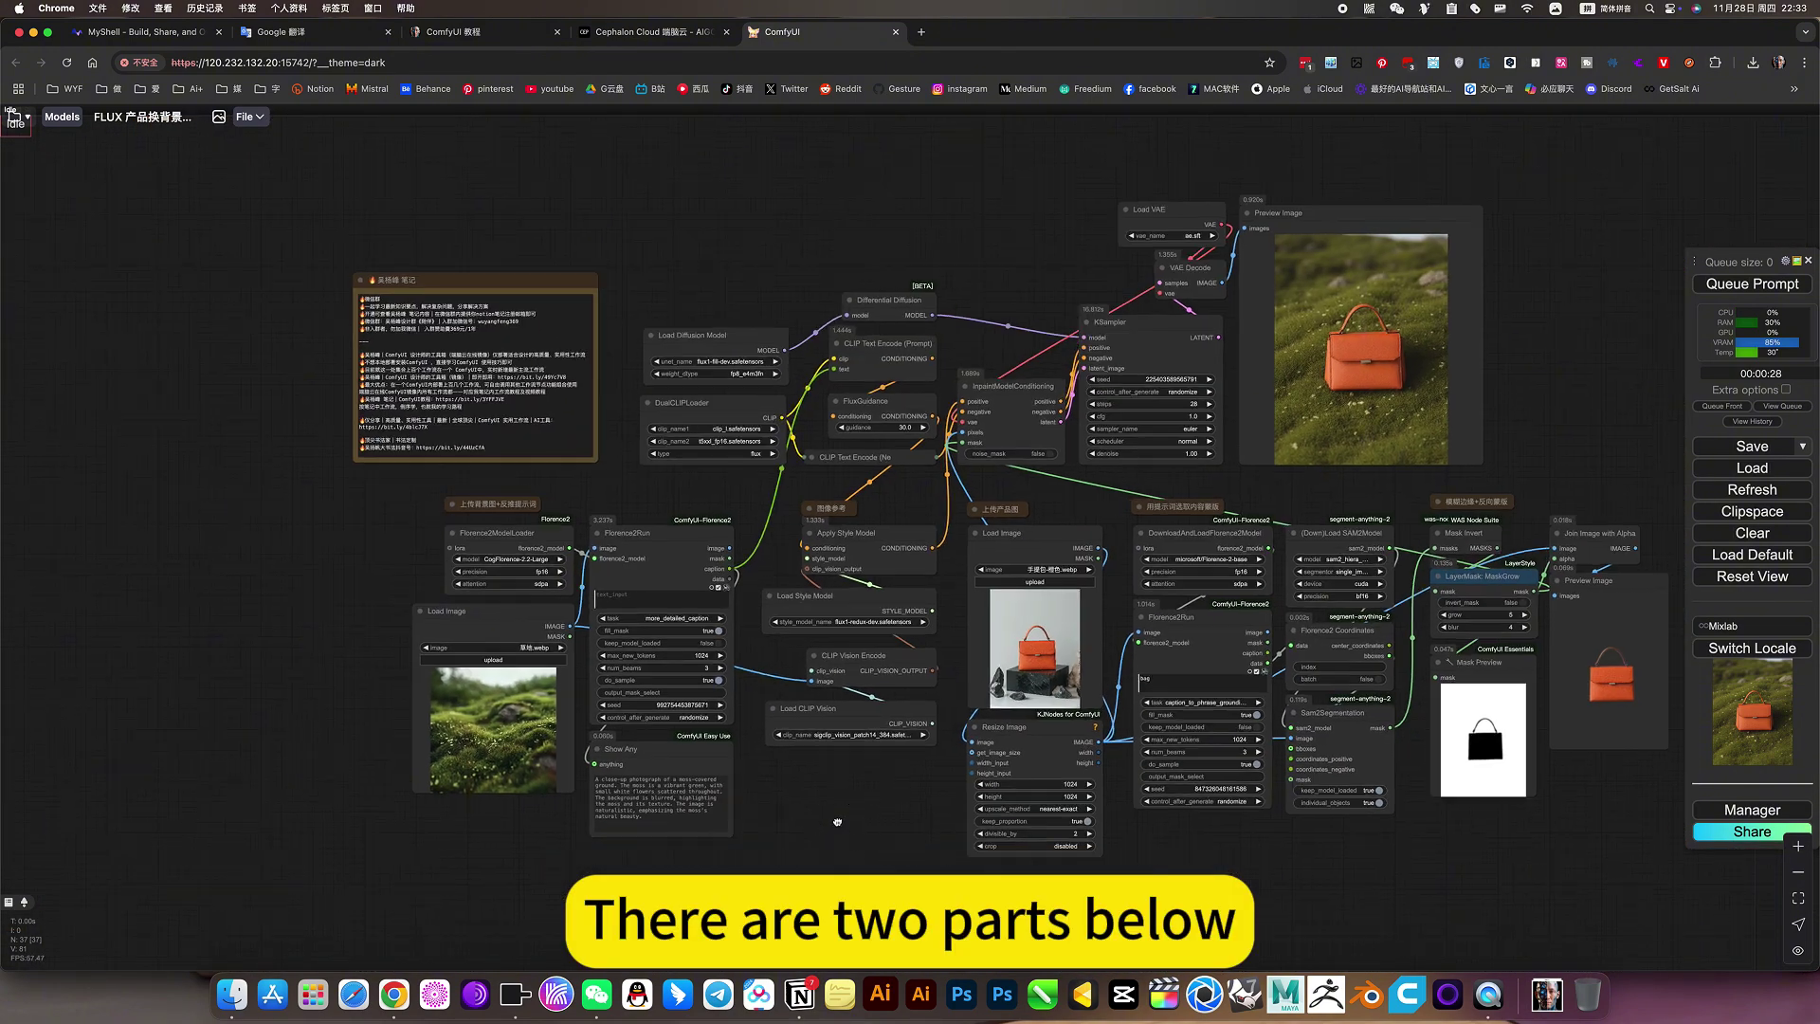
left_click_drag(726, 846, 355, 494)
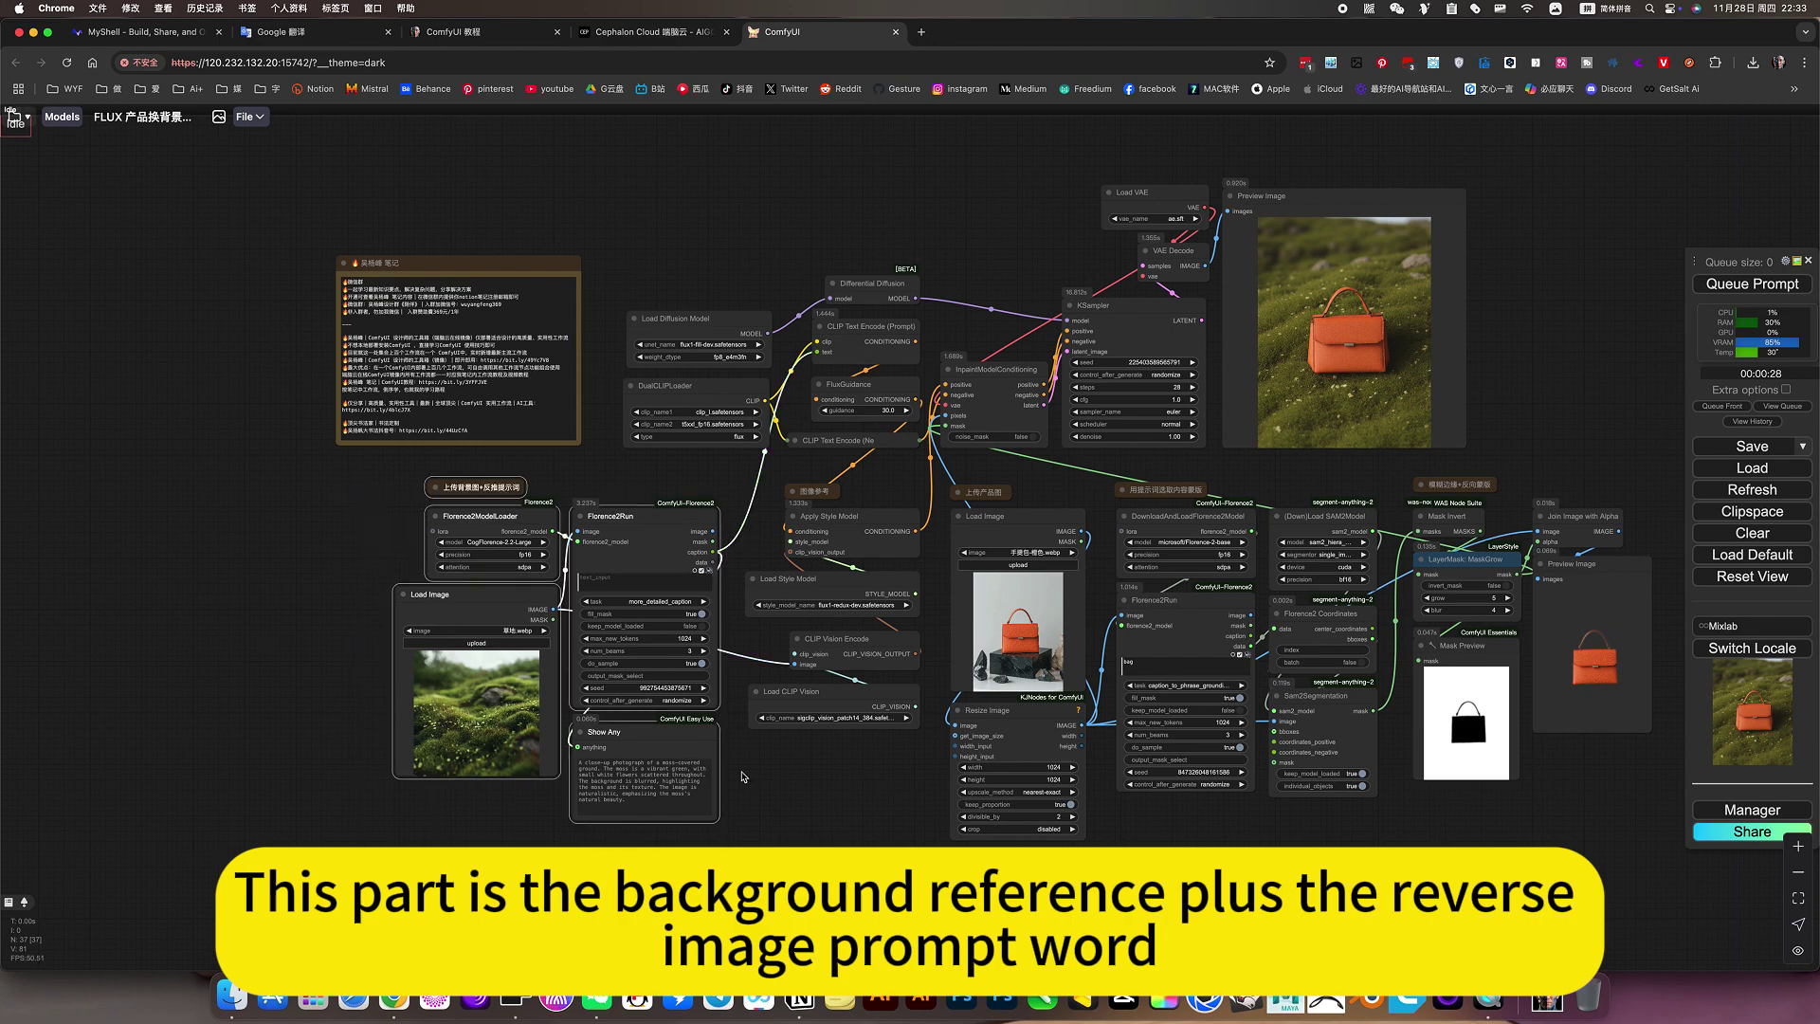
left_click(748, 773)
scroll(667, 705, "up", 5)
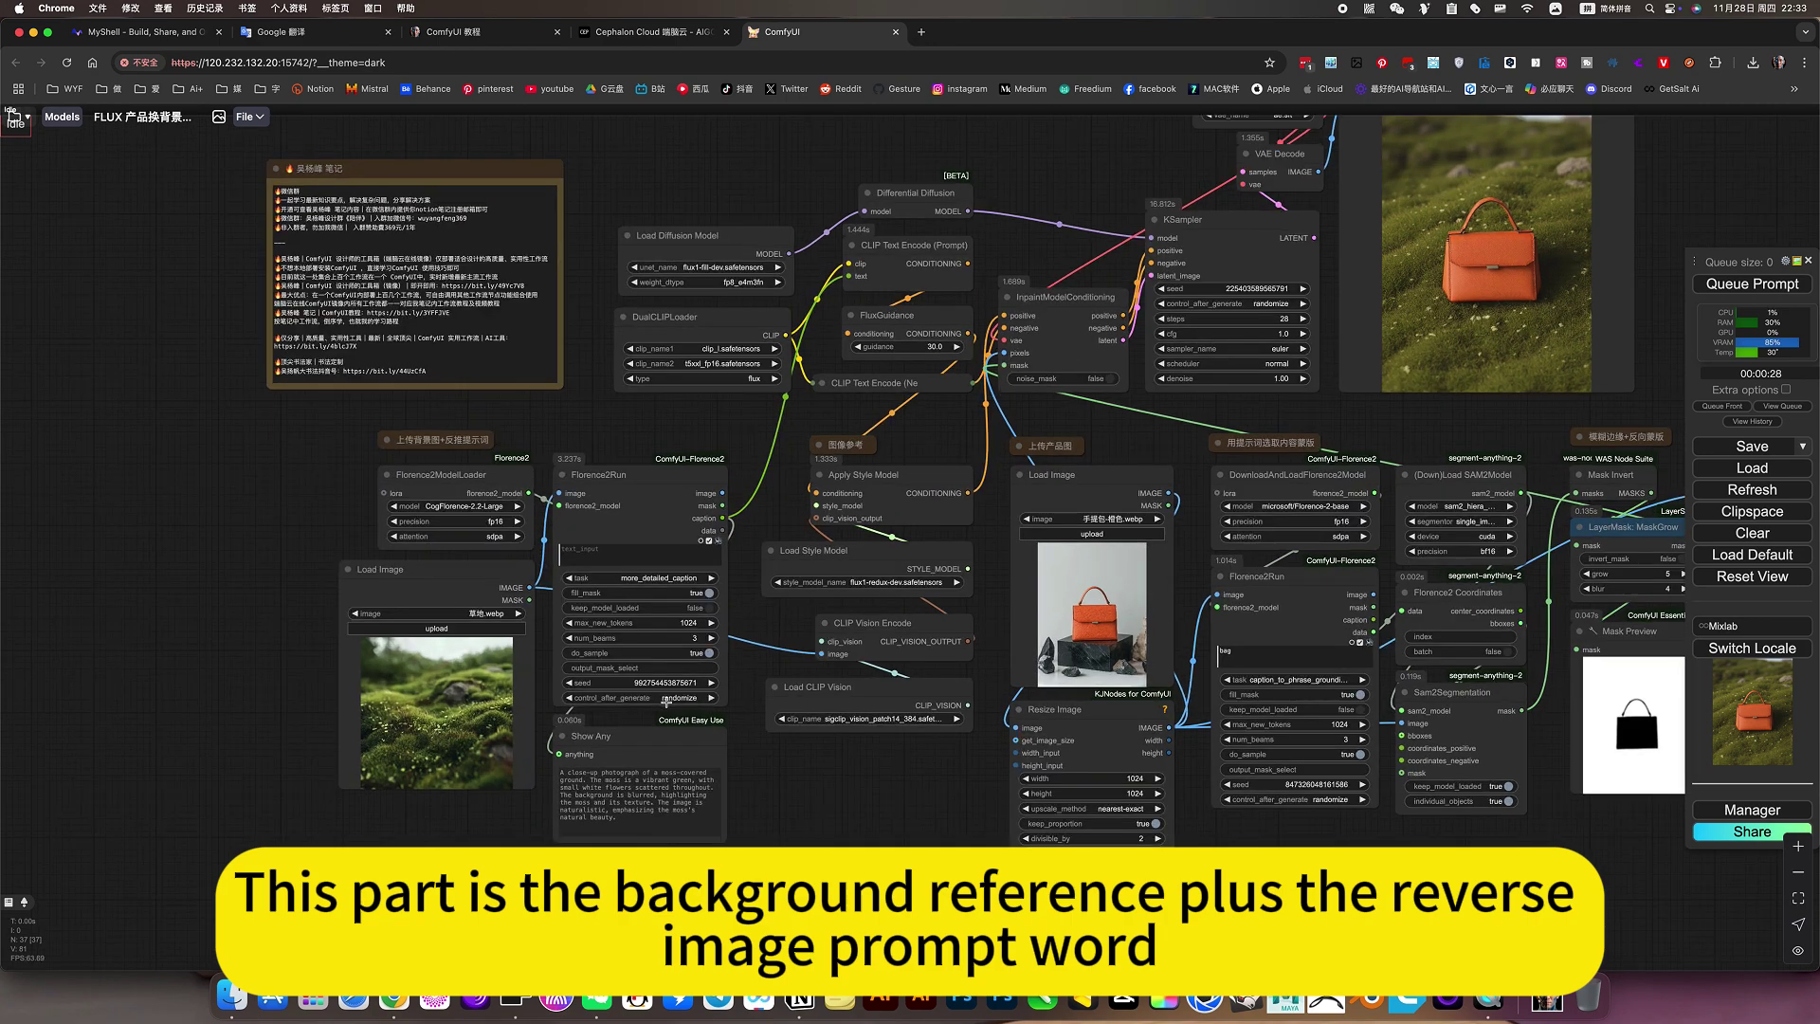
scroll(807, 808, "down", 5)
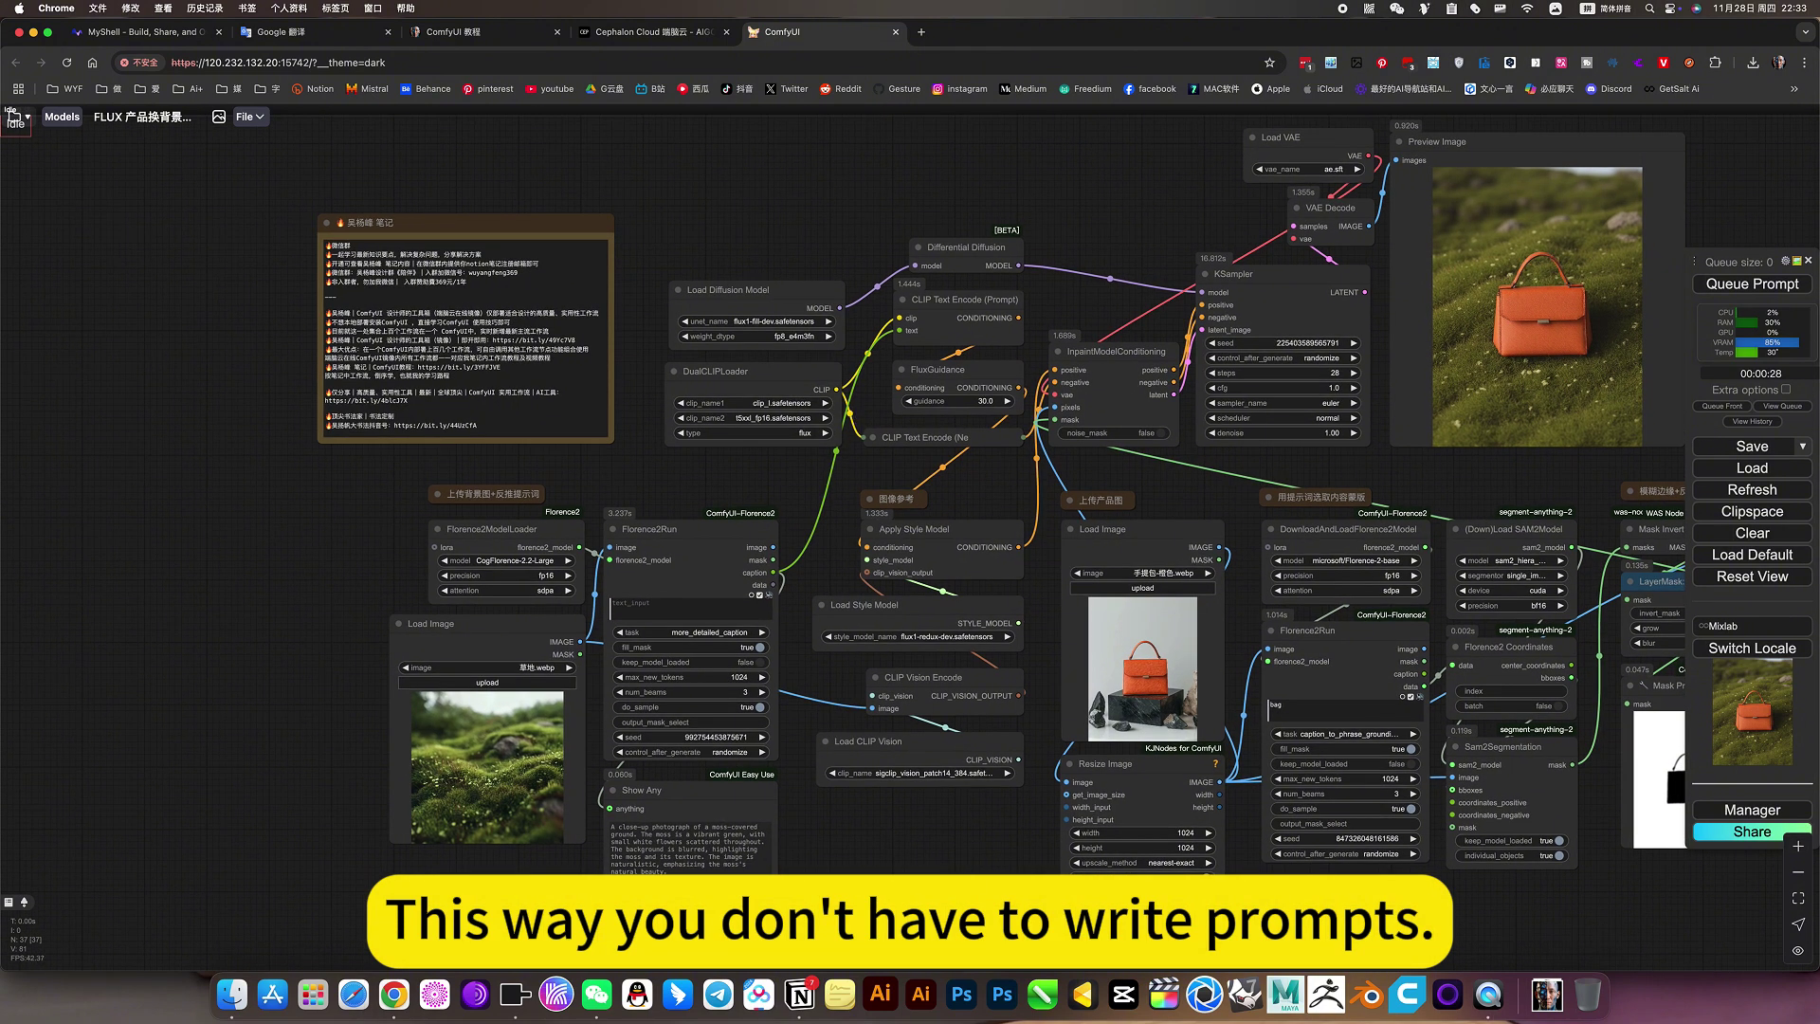
- Point out the 图像参考 style model nodes by selecting them, then select the nodes from the product Load Image through the cutout Preview Image
left_click_drag(908, 866, 858, 849)
left_click_drag(950, 844, 811, 497)
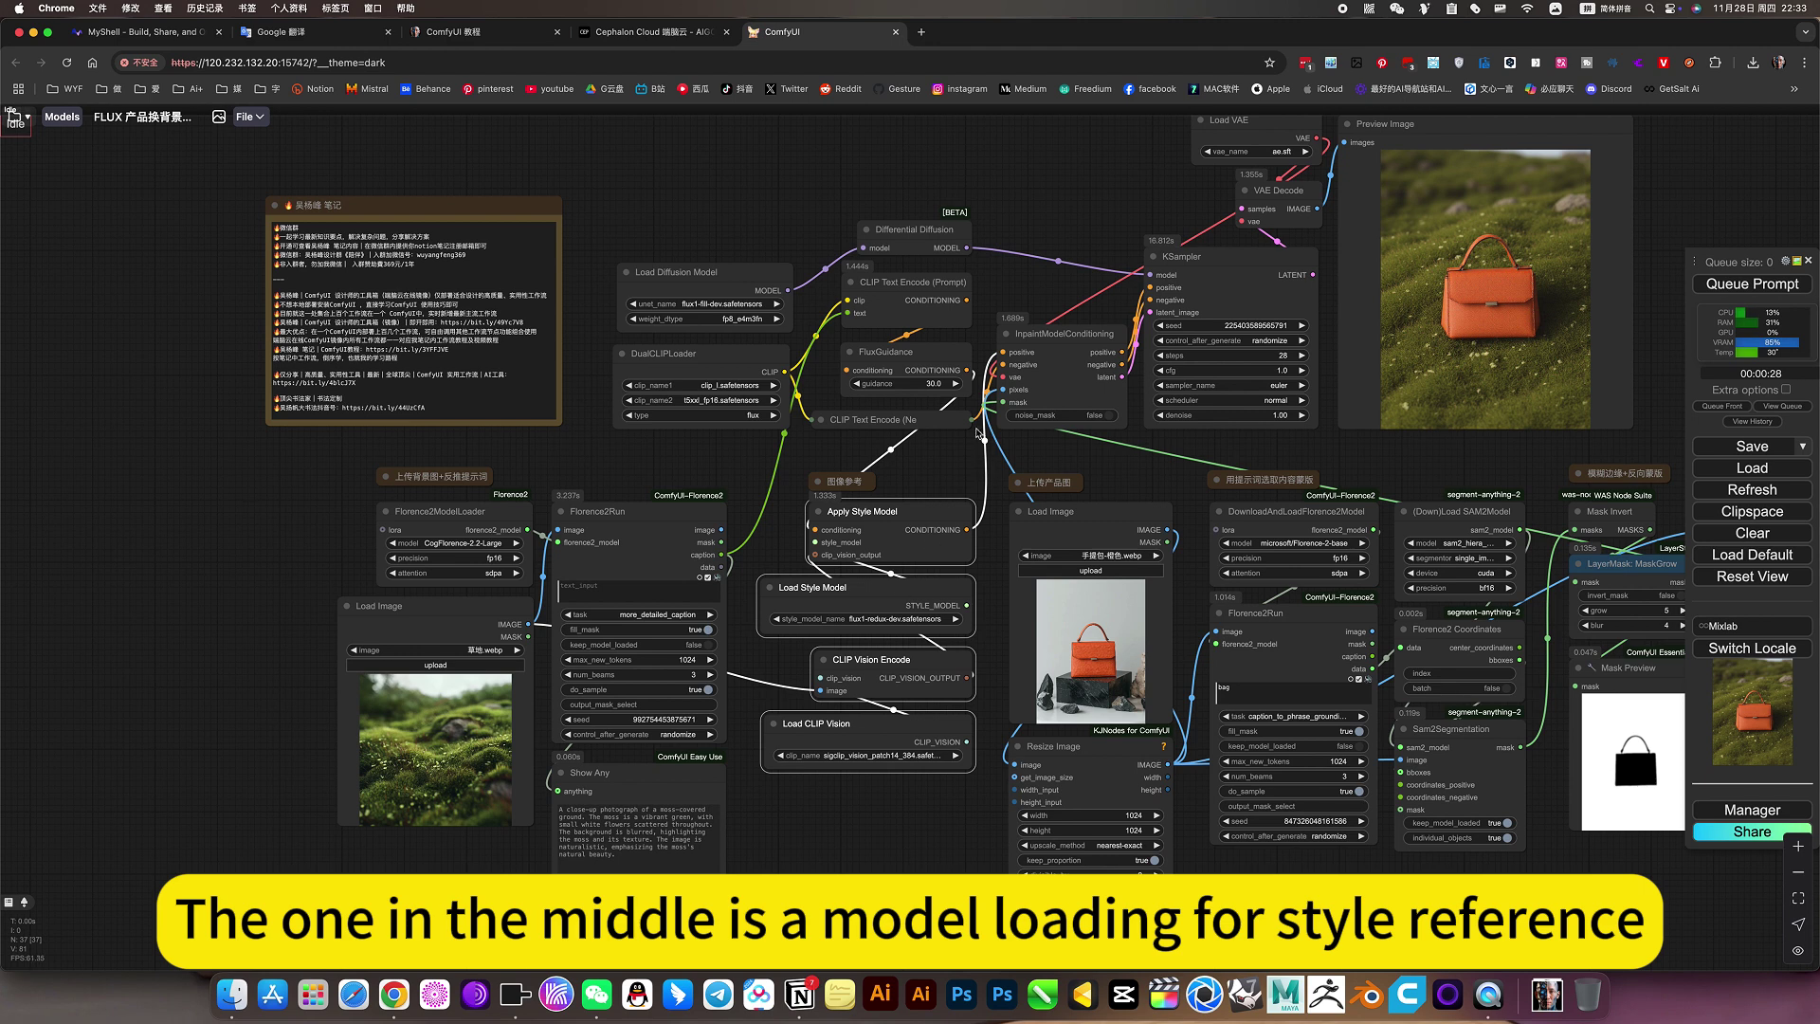
left_click_drag(887, 827, 616, 782)
left_click_drag(802, 911, 1641, 398)
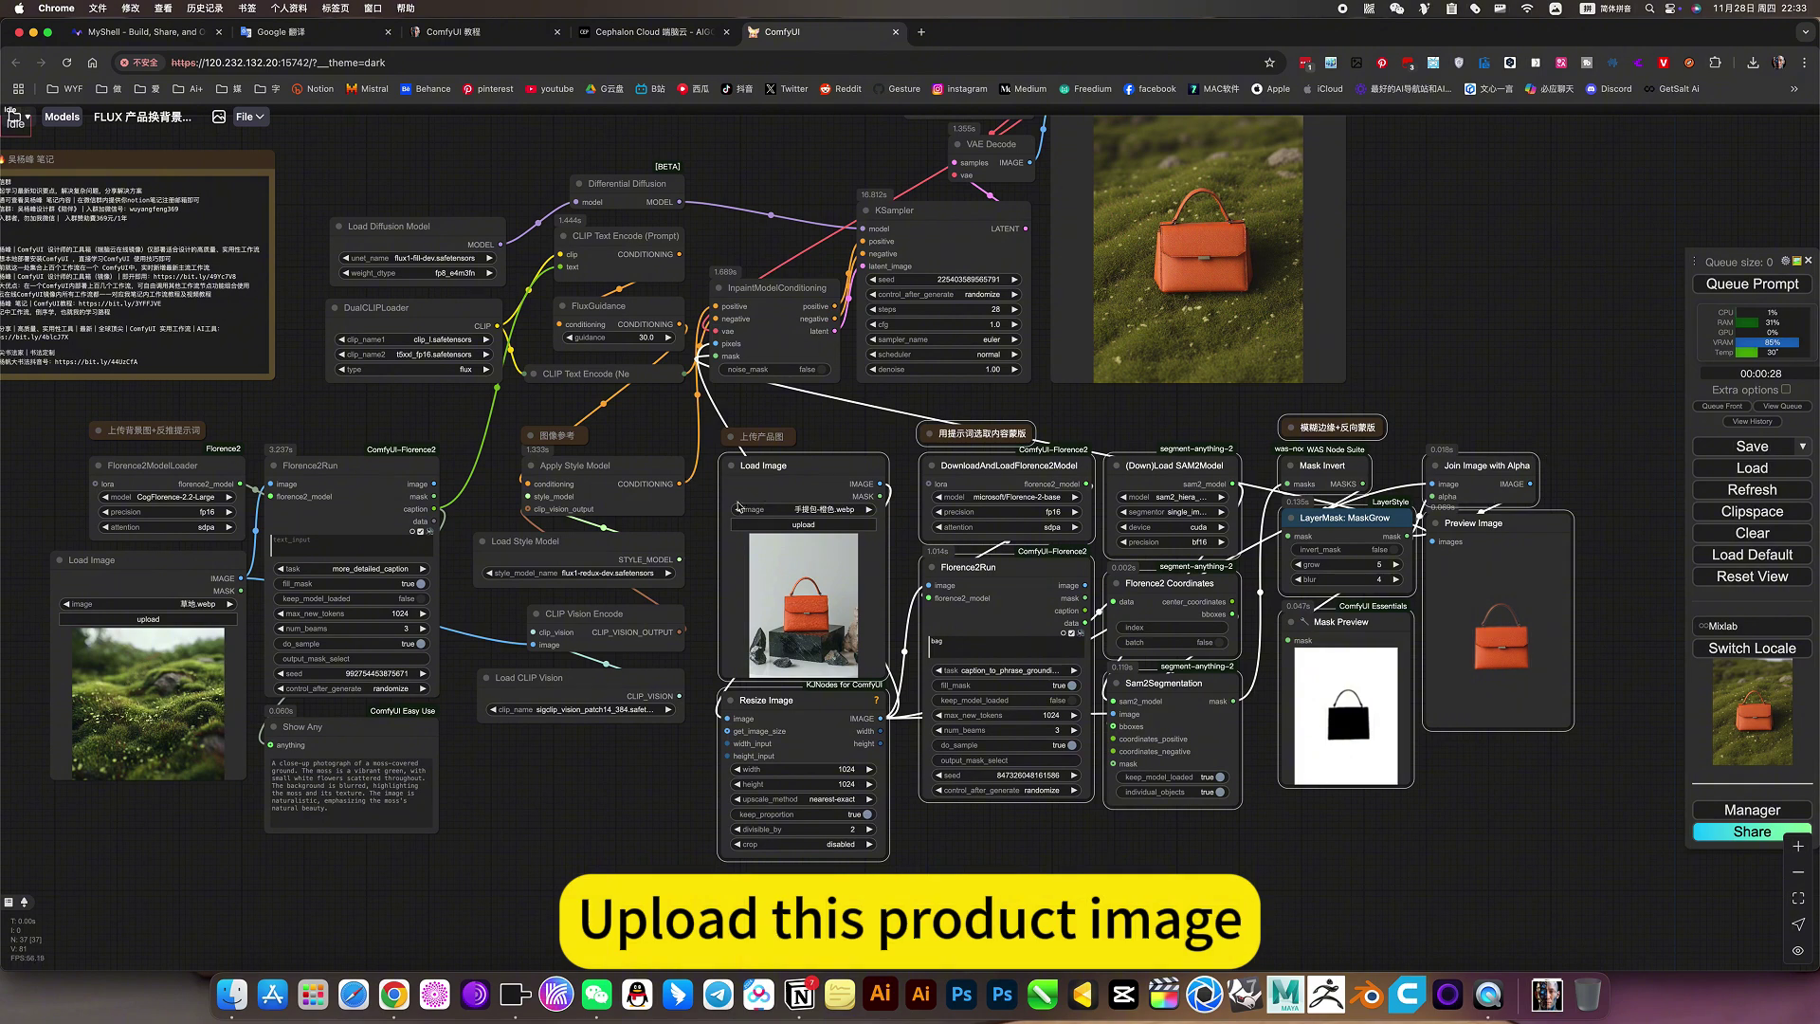
- Examine the 上传产品图 Load Image node up close and select the Resize Image node below it to point it out
scroll(777, 656, "up", 5)
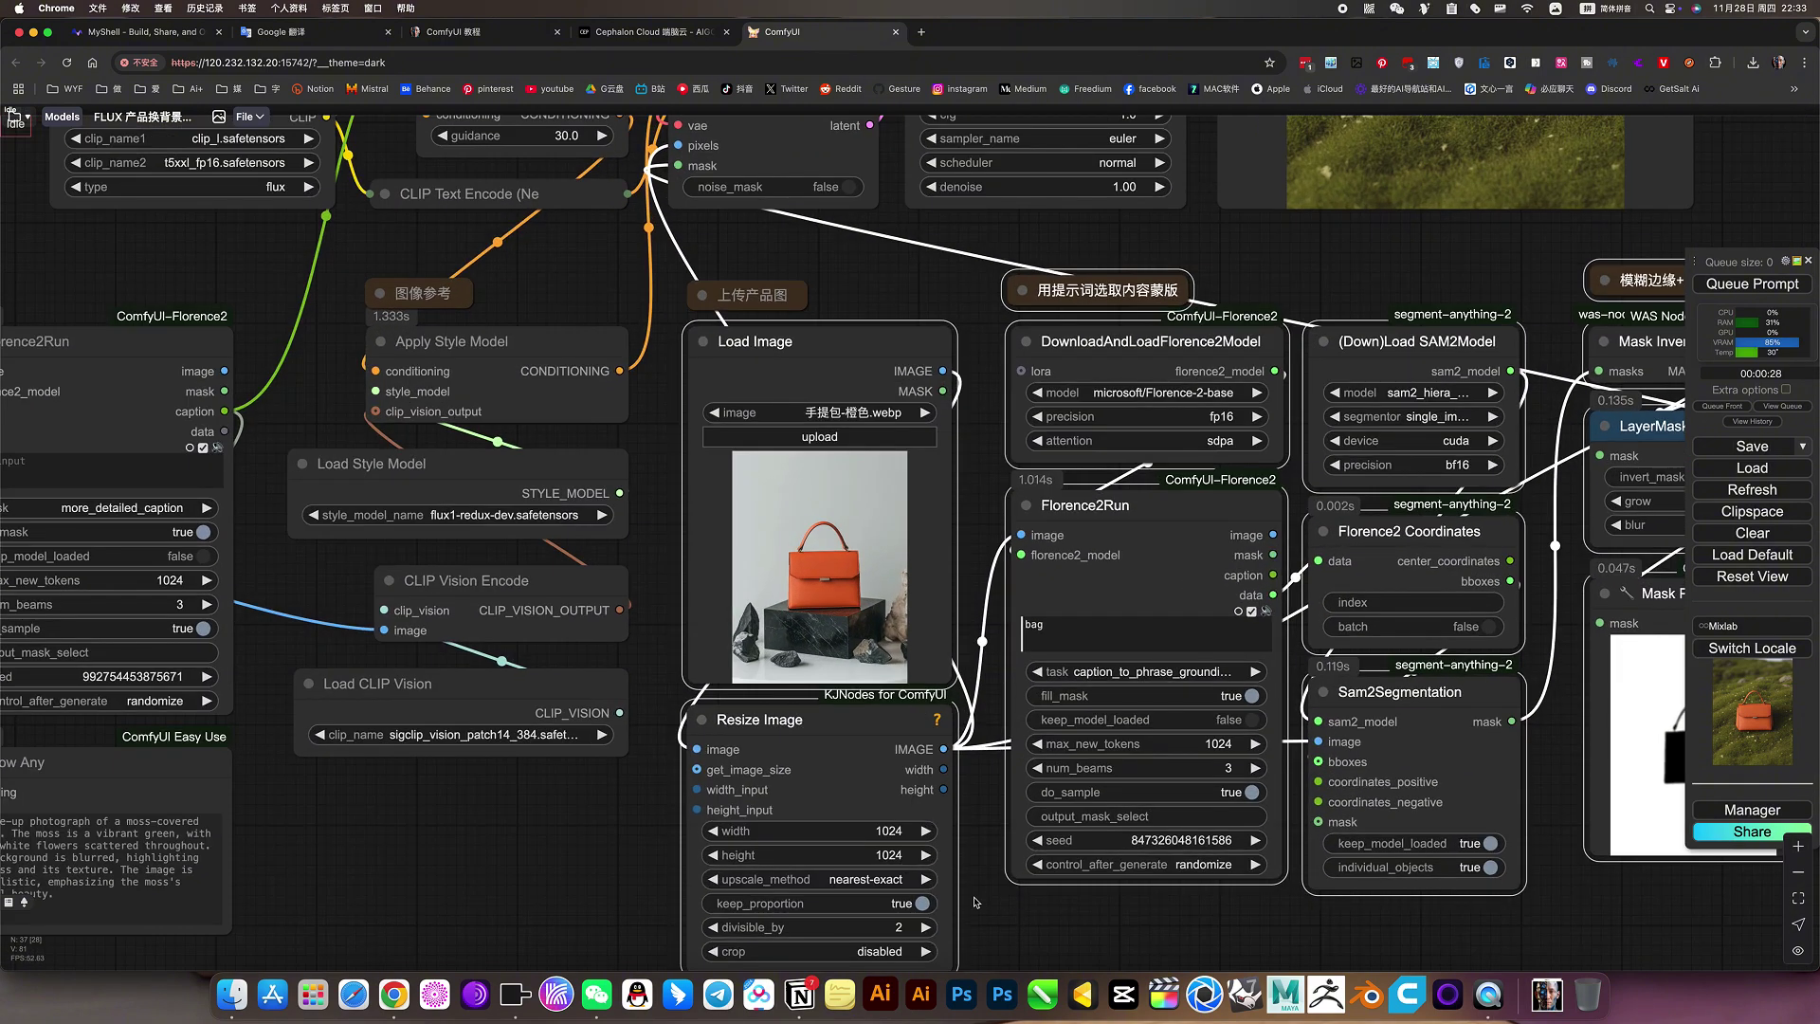
scroll(941, 853, "down", 5)
left_click(891, 793)
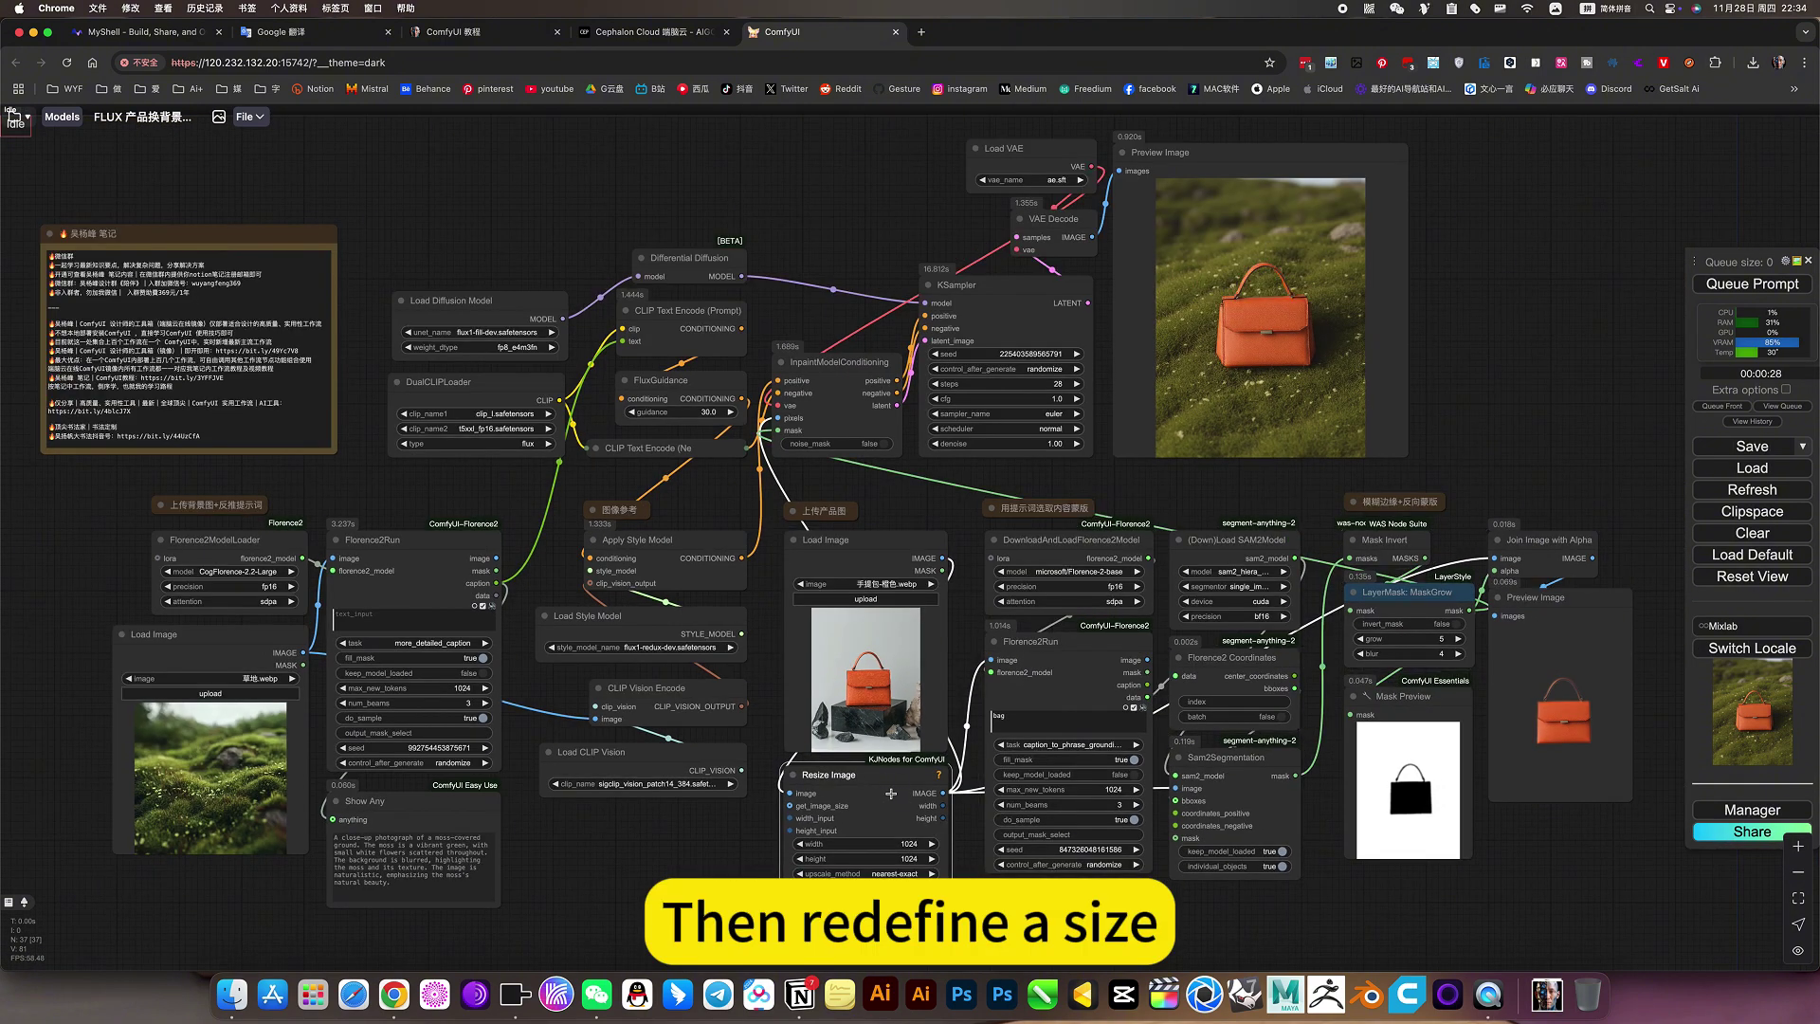
- Select the 用提示词选取内容蒙版 node group to point it out, clear the selection and examine its Florence2 and SAM2 nodes
left_click(1054, 890)
left_click_drag(996, 879, 1209, 481)
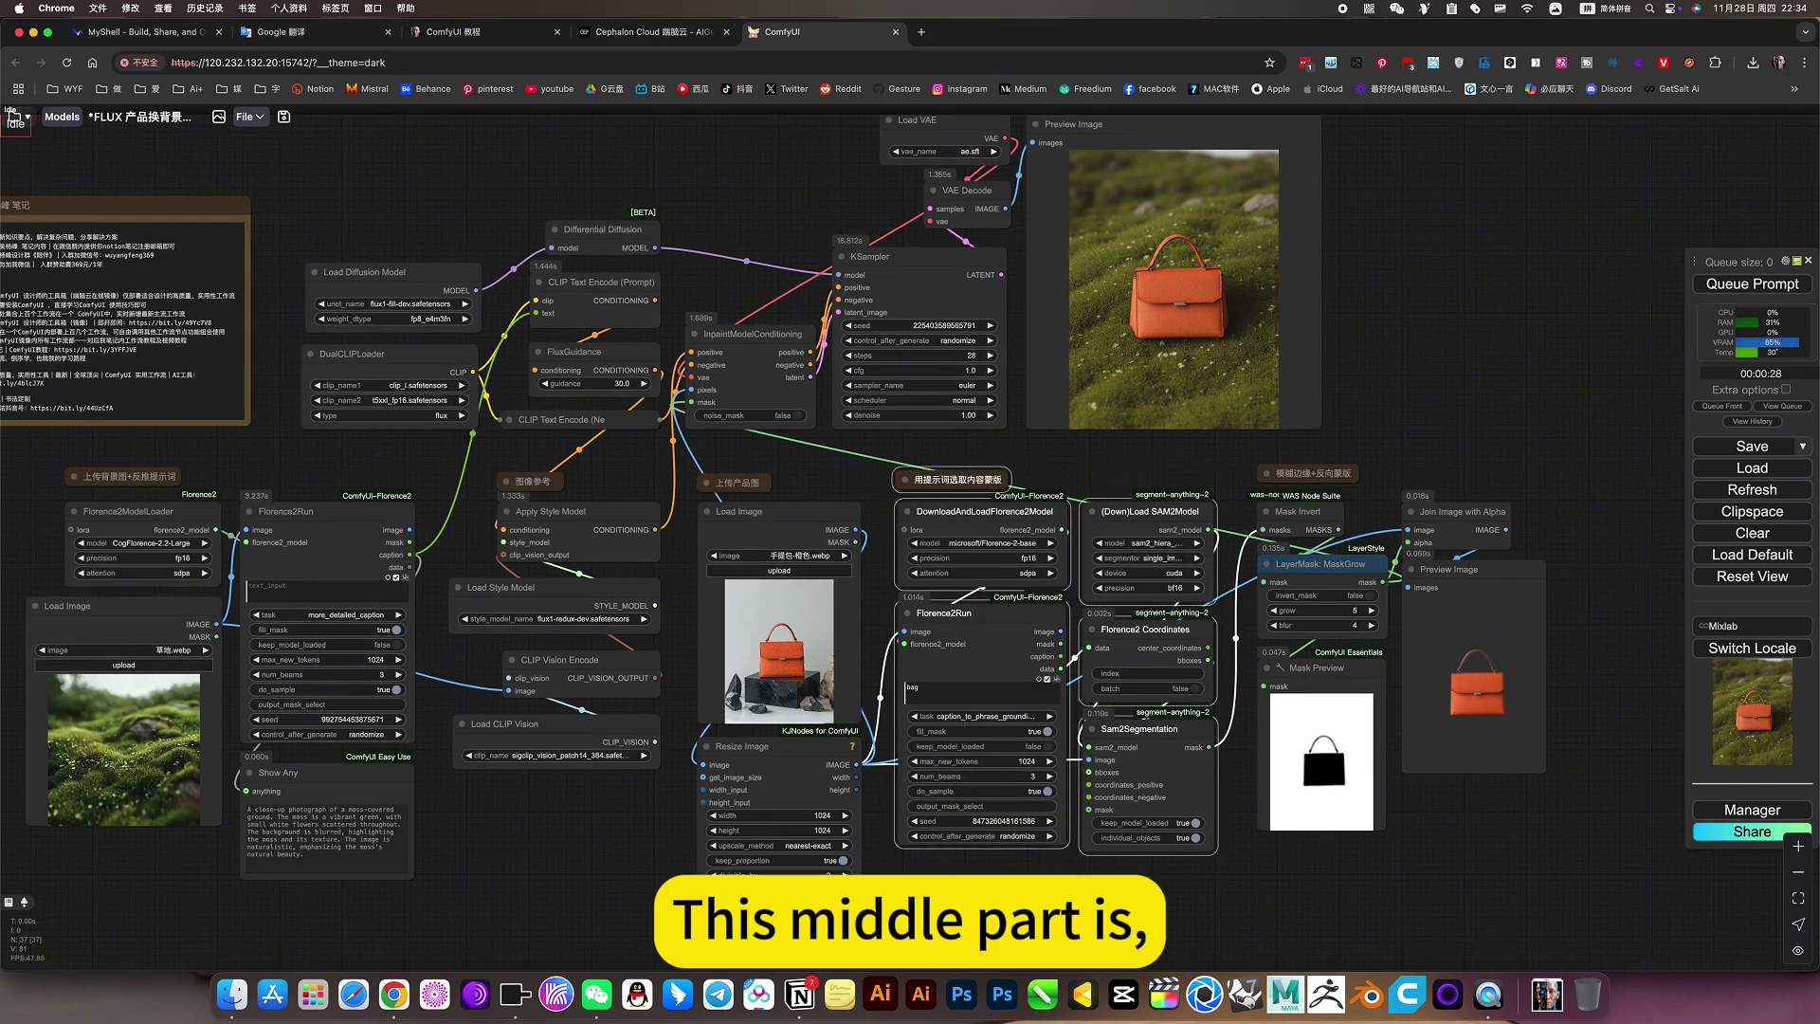
left_click(1035, 913)
scroll(1035, 913, "up", 6)
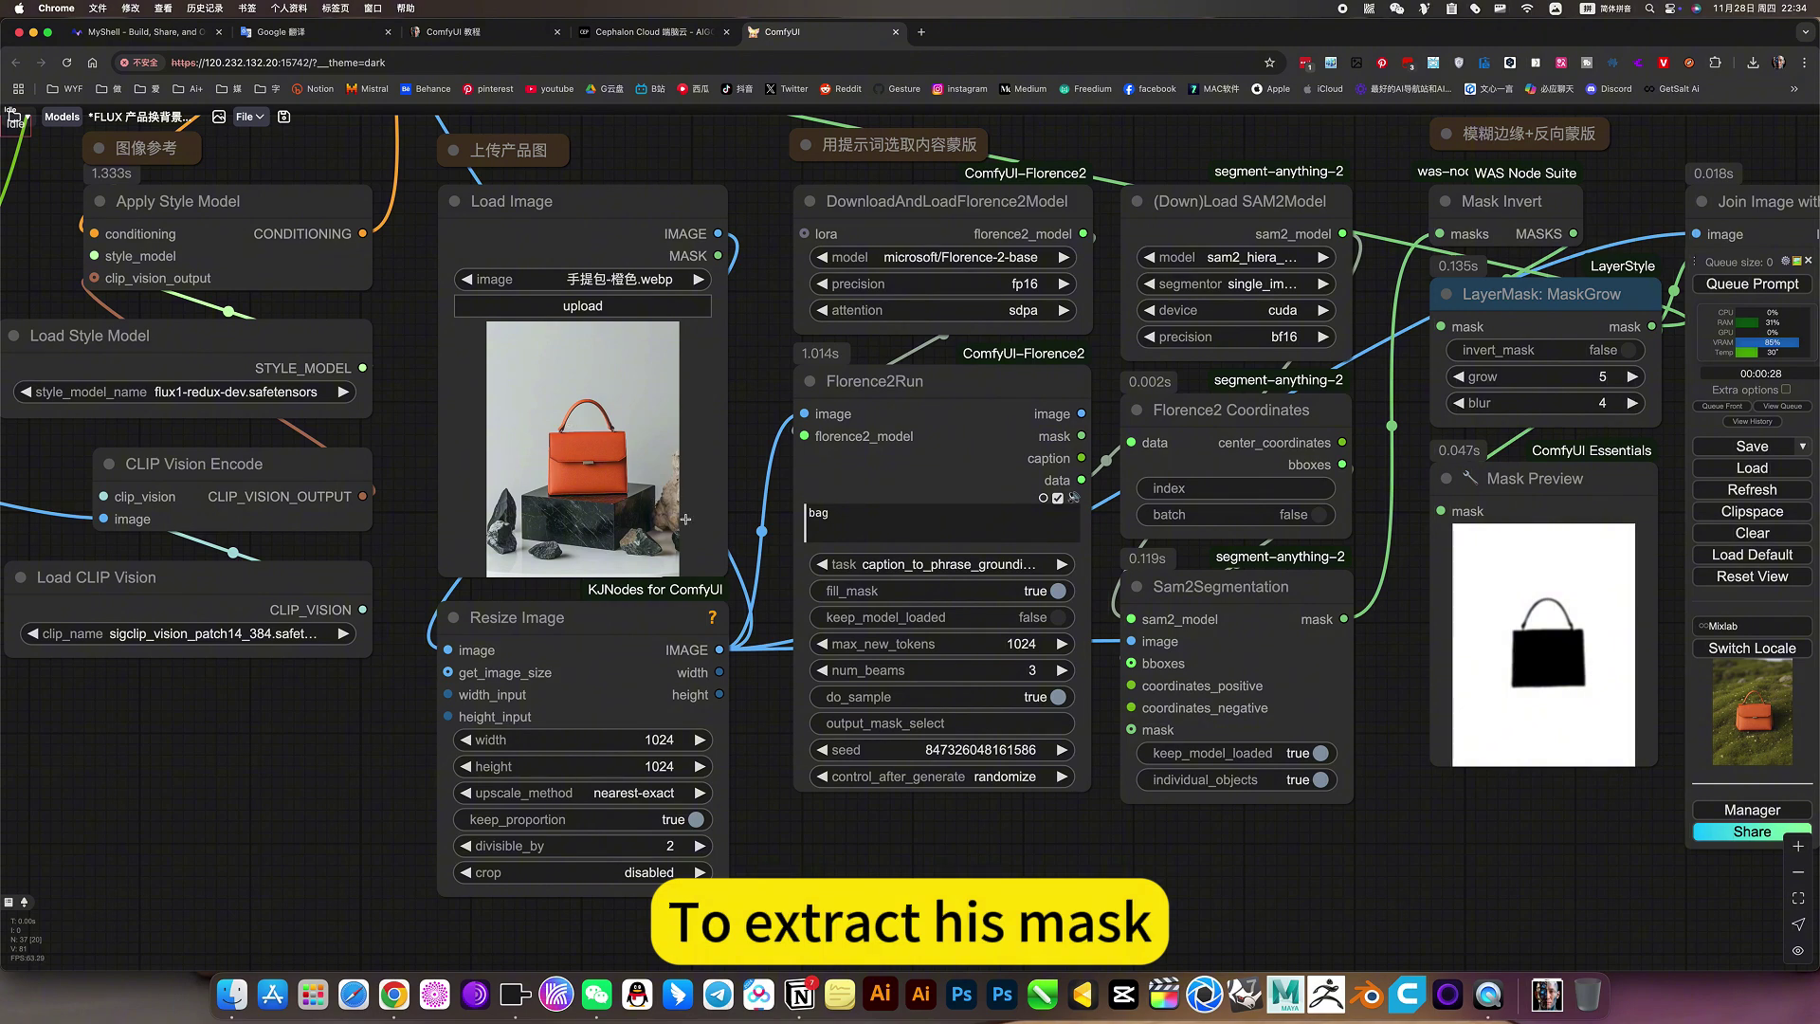
scroll(854, 682, "down", 4)
scroll(801, 640, "up", 3)
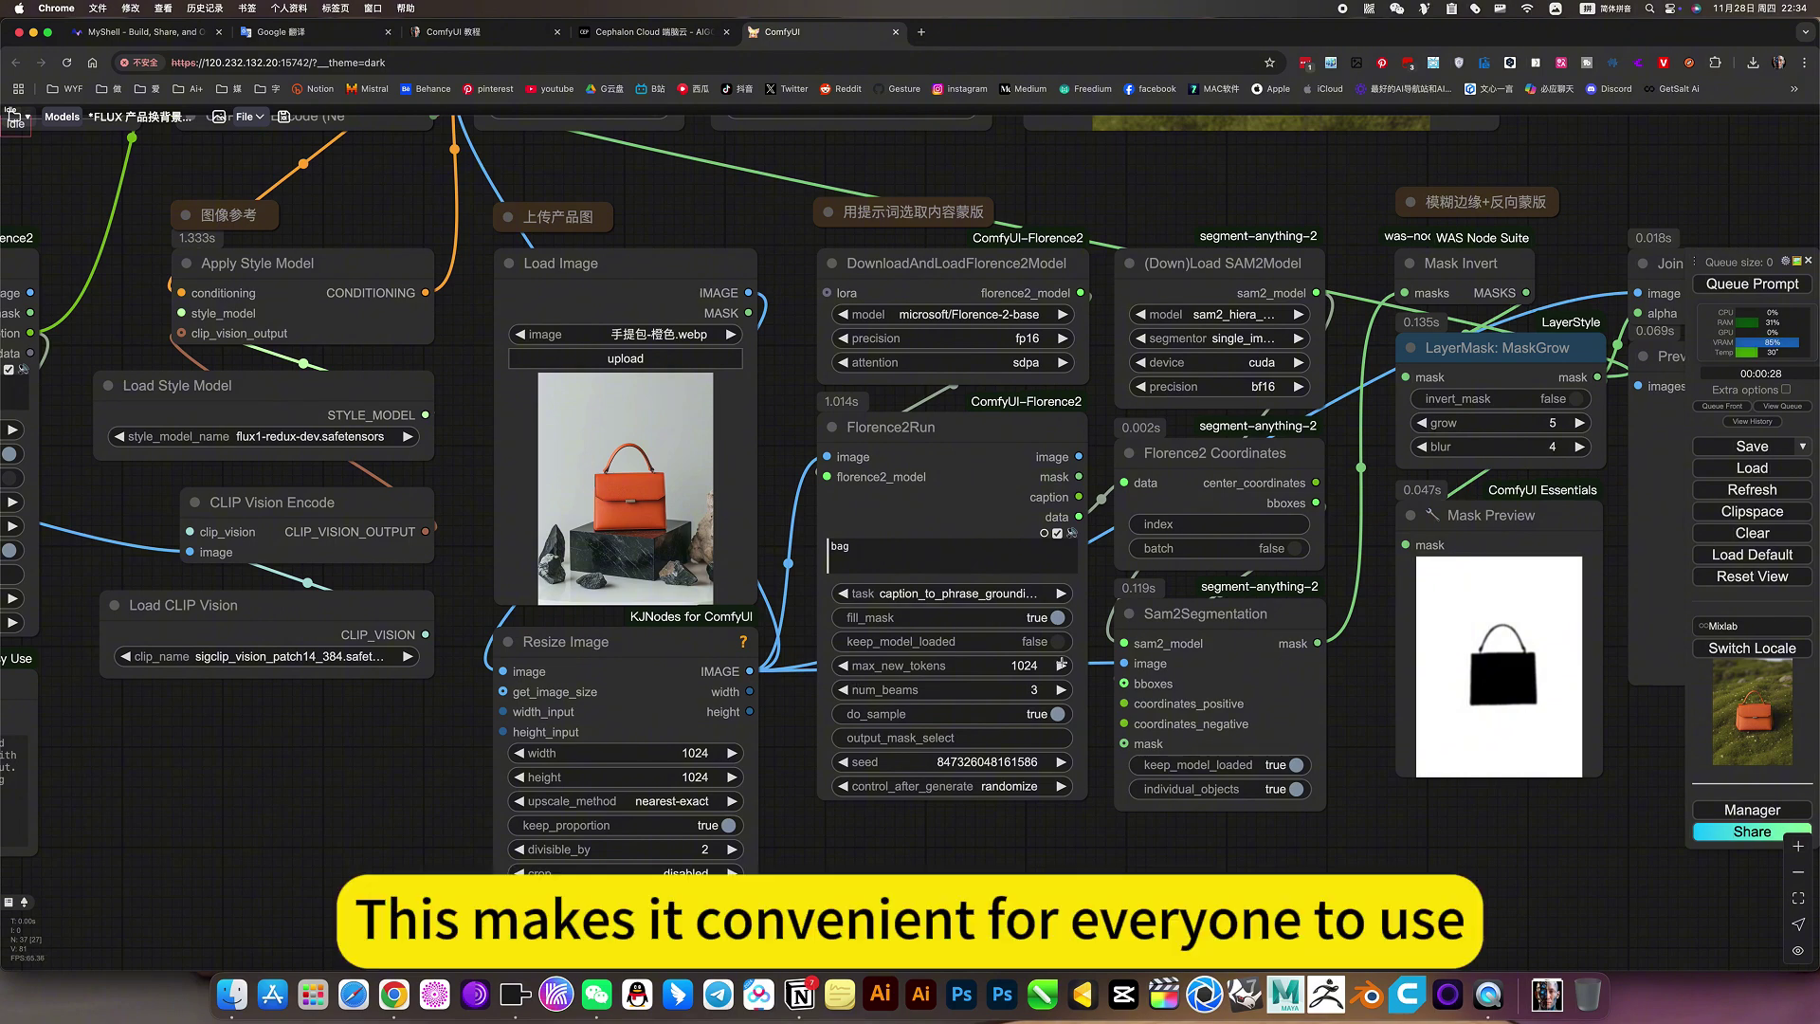
scroll(1086, 655, "down", 5)
- Trace the mask extraction flow by selecting the DownloadAndLoadFlorence2Model node and the Florence2Run node beneath it
left_click_drag(1035, 768, 1023, 791)
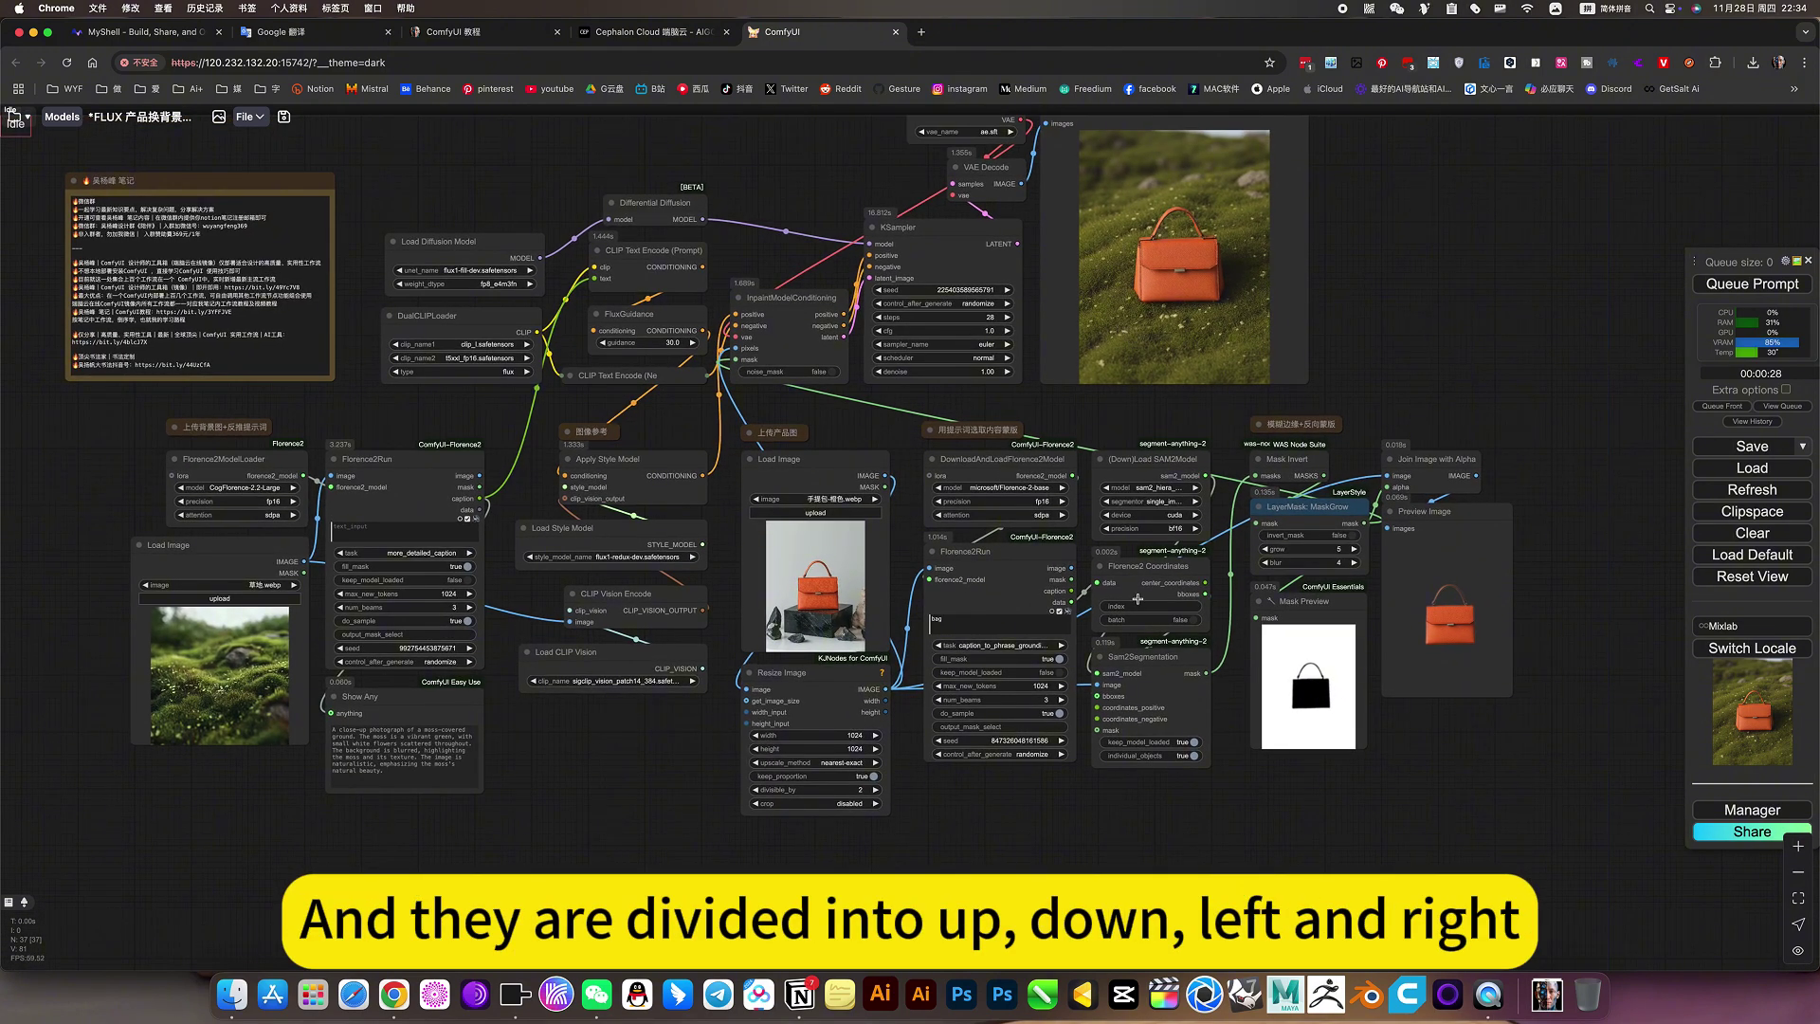
scroll(1071, 592, "up", 3)
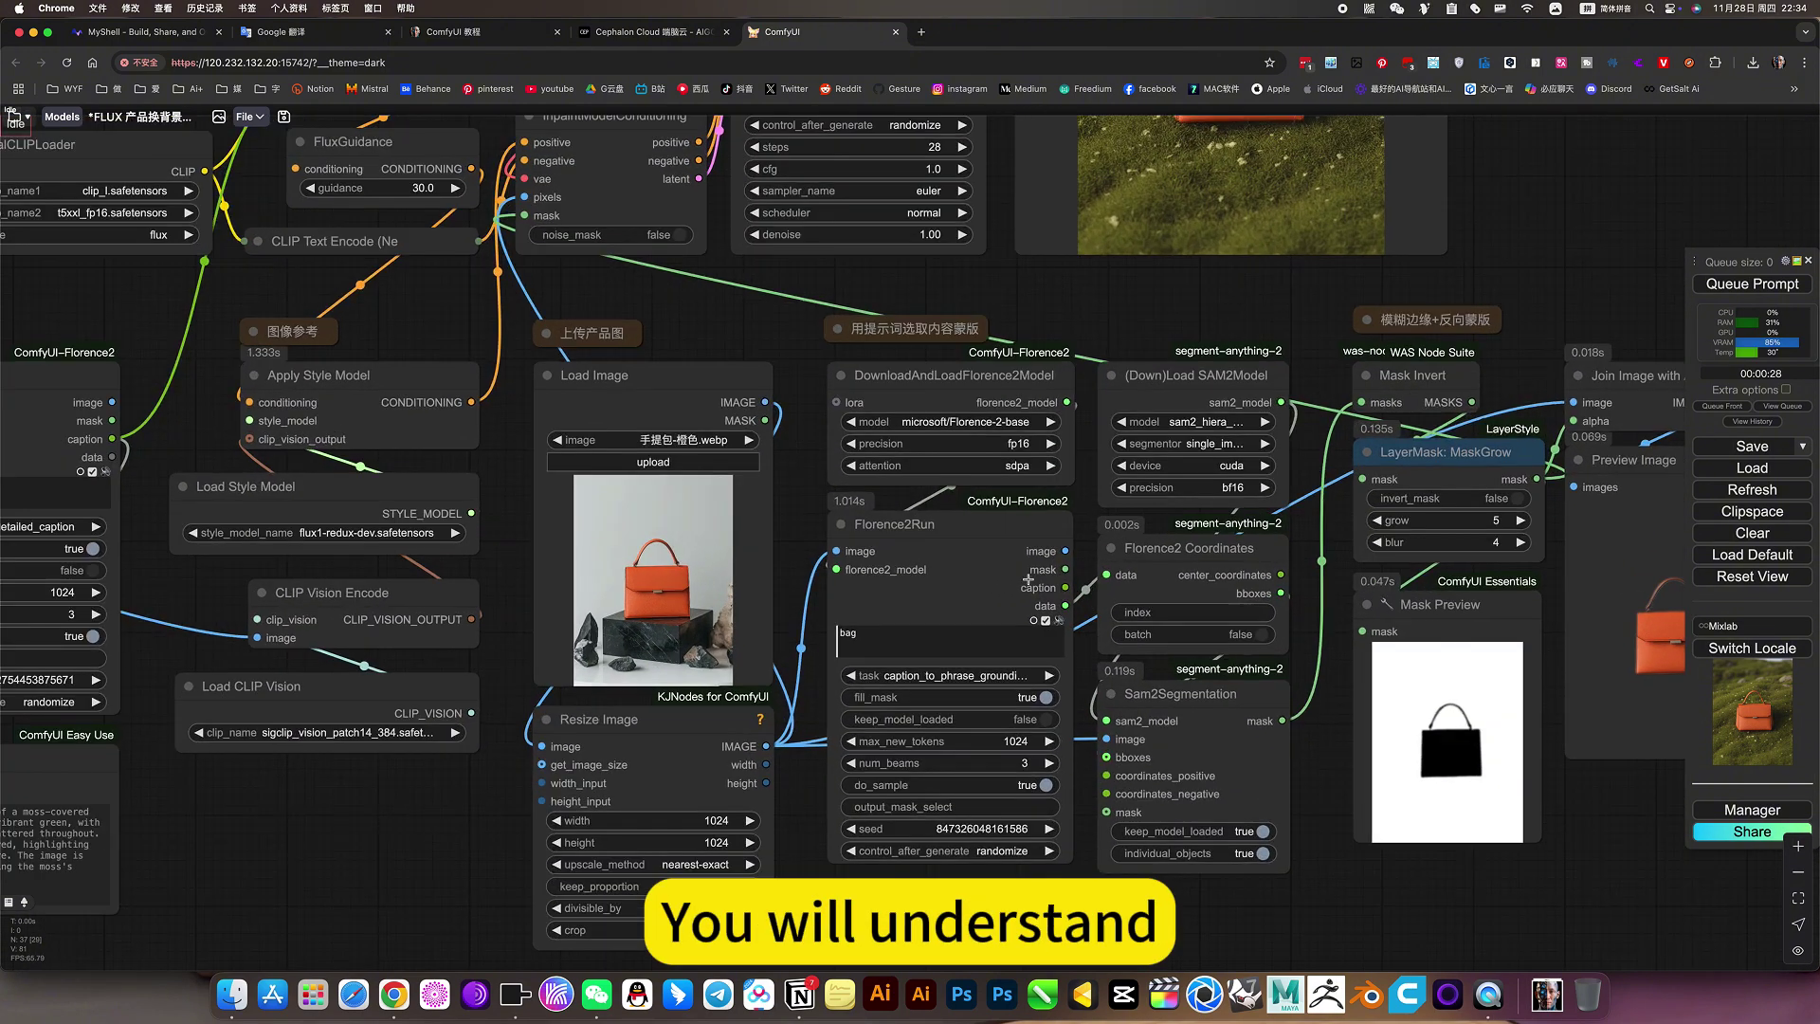
left_click(926, 393)
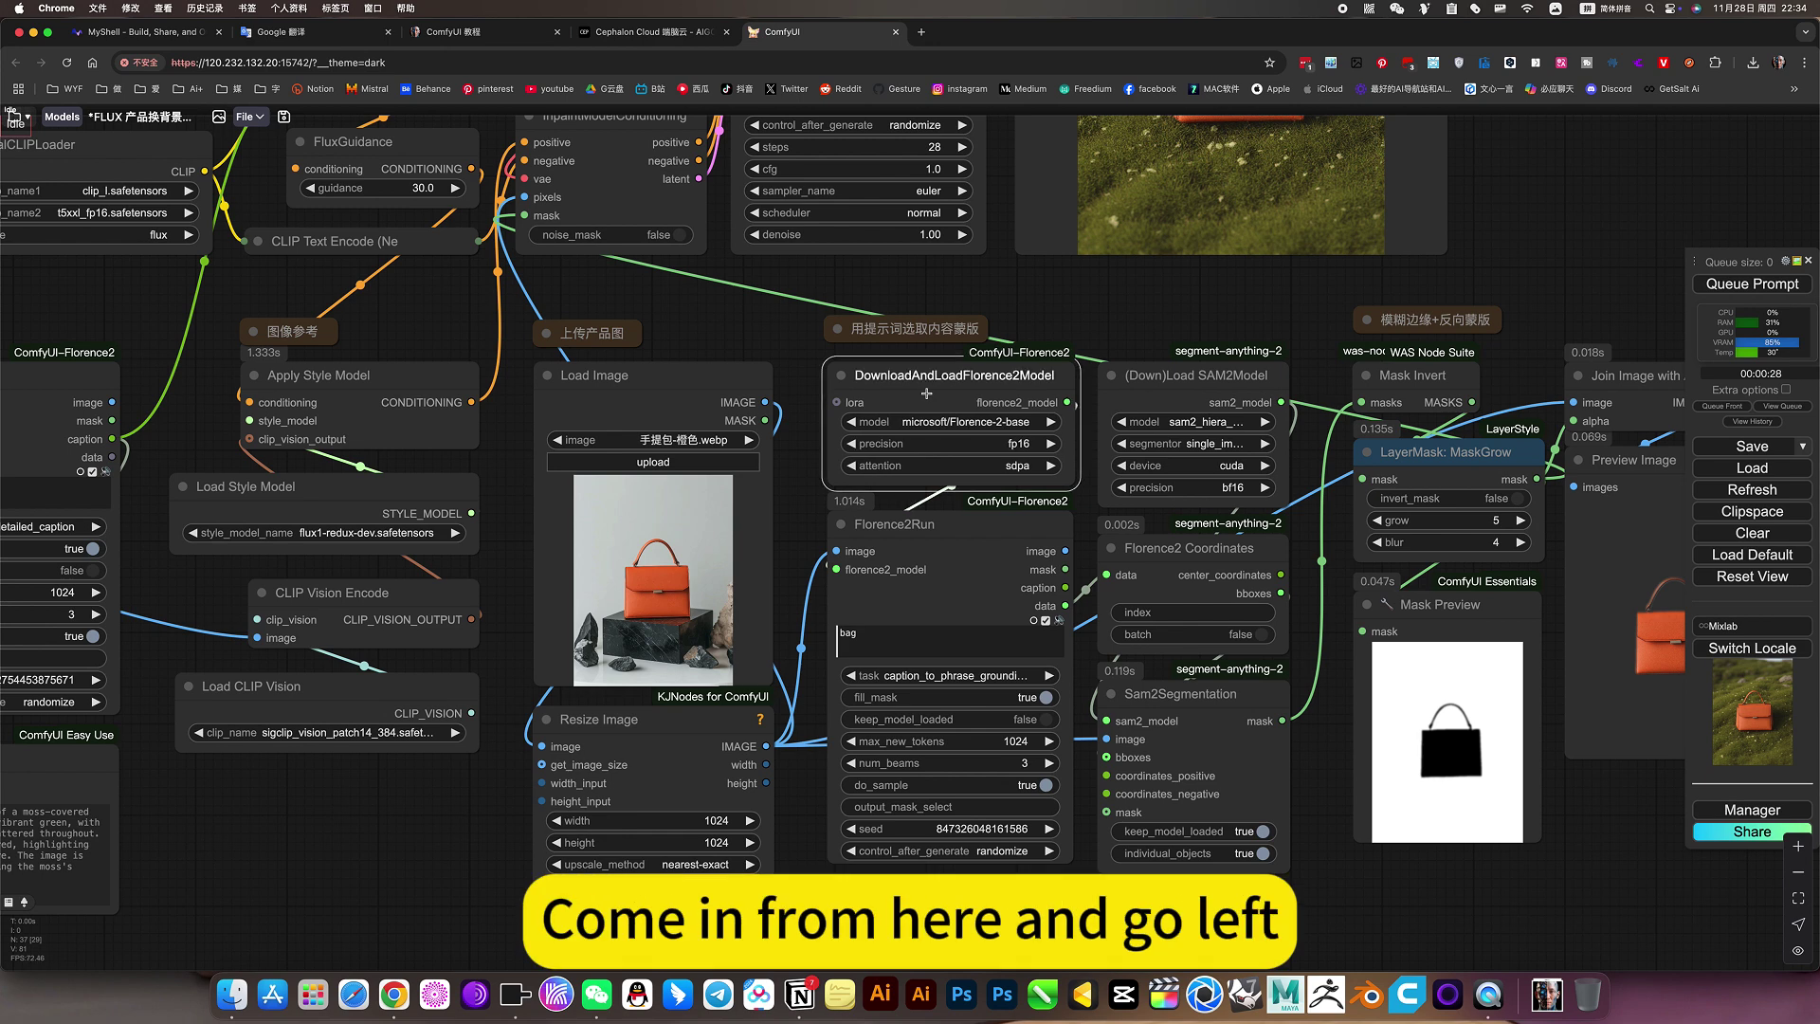
left_click(960, 548)
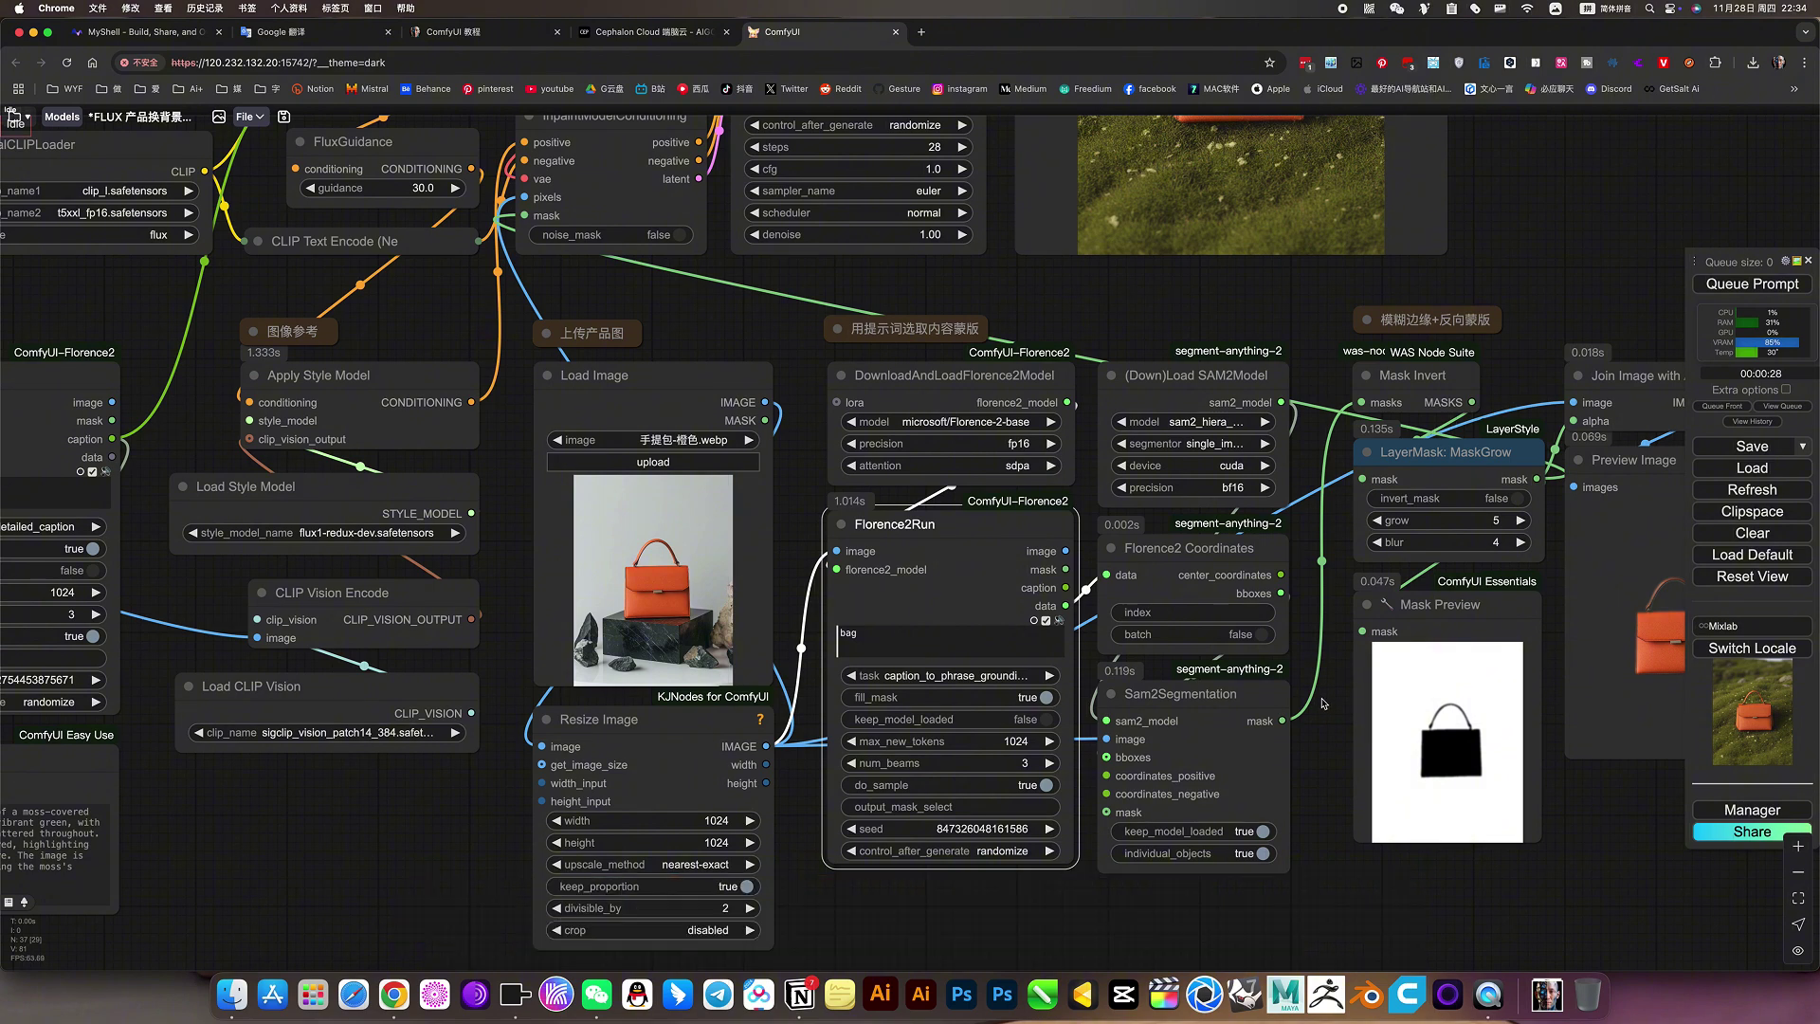
left_click_drag(1323, 735, 1154, 728)
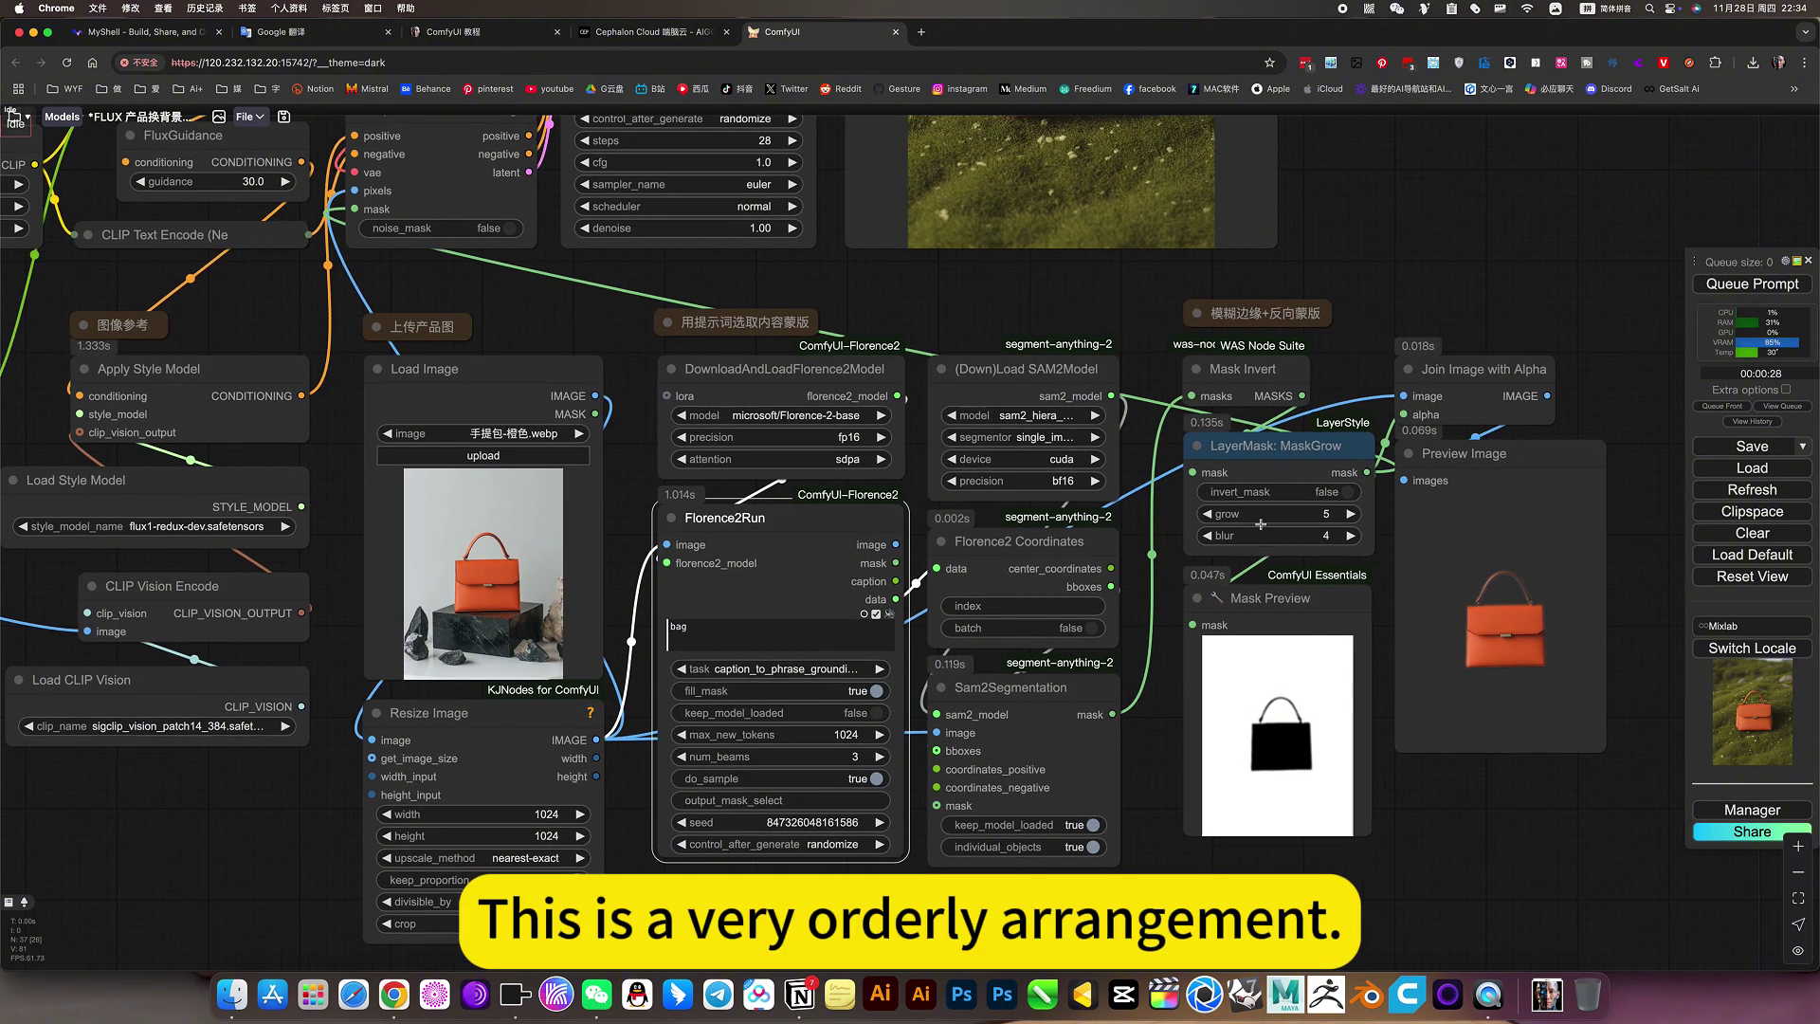
scroll(1001, 635, "down", 5)
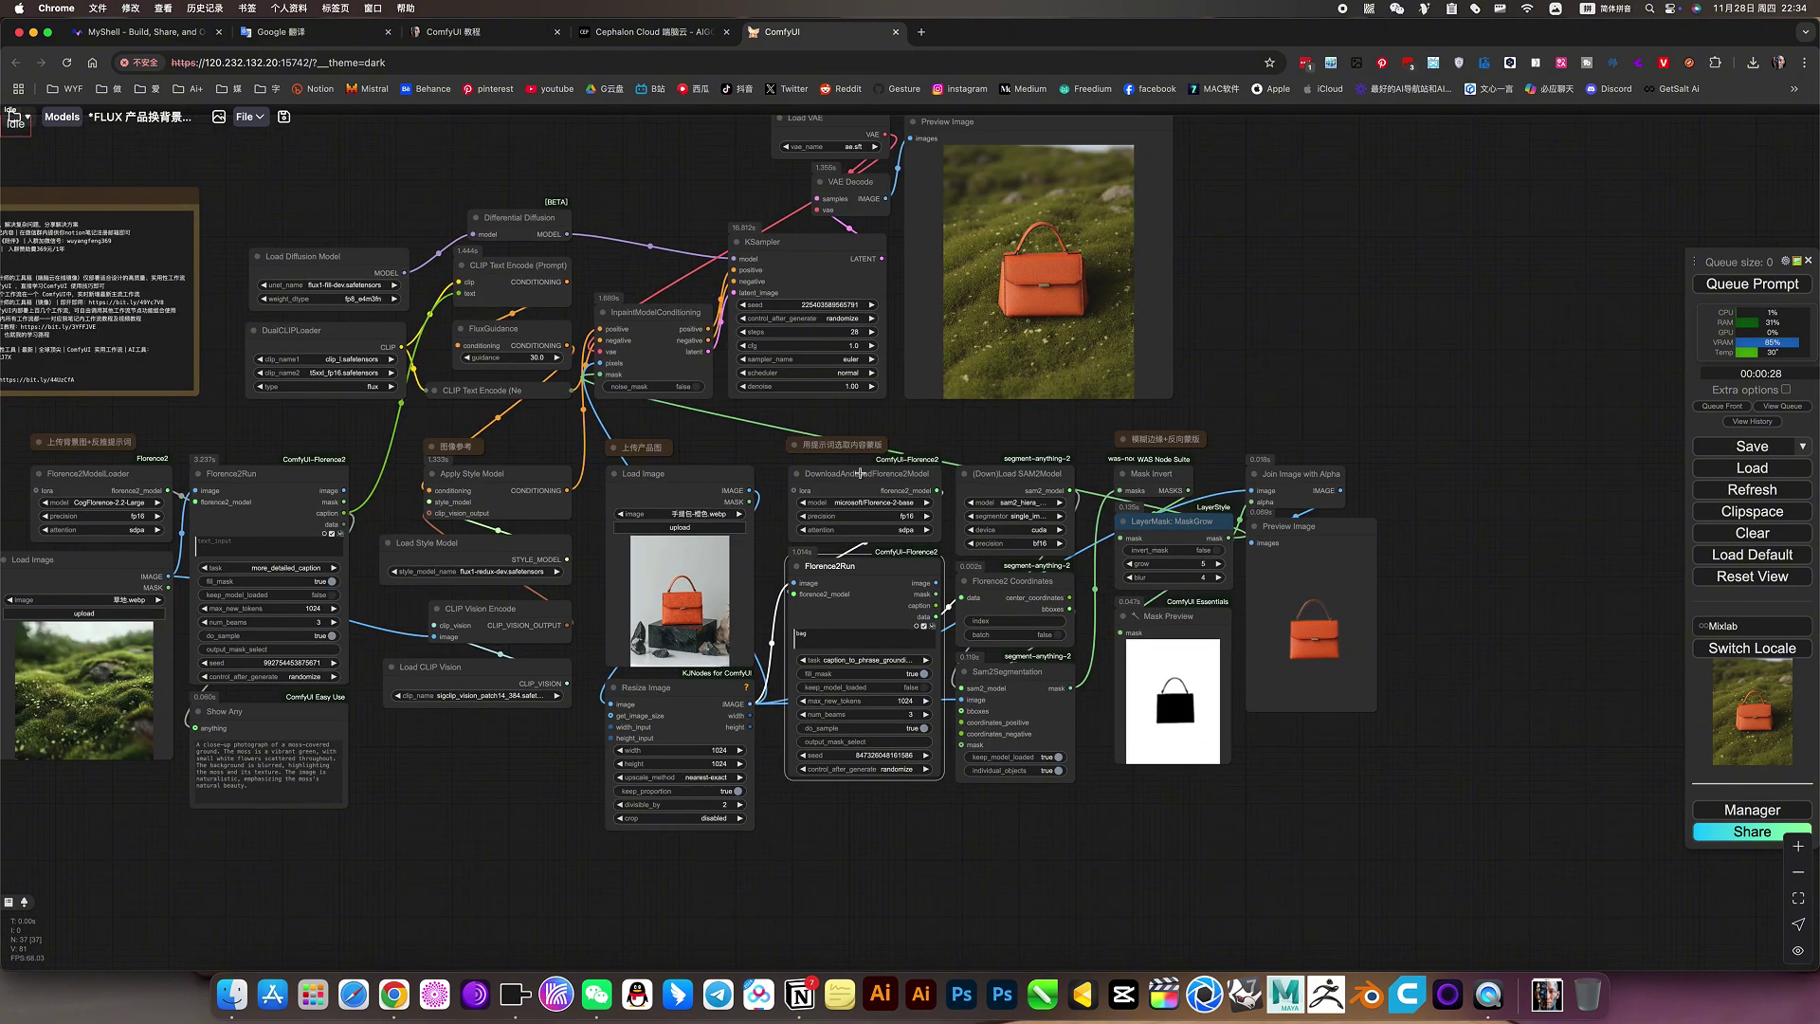
- Examine the 模糊边缘+反向蒙版 nodes, especially the grow and blur settings of LayerMask: MaskGrow
scroll(953, 560, "up", 4)
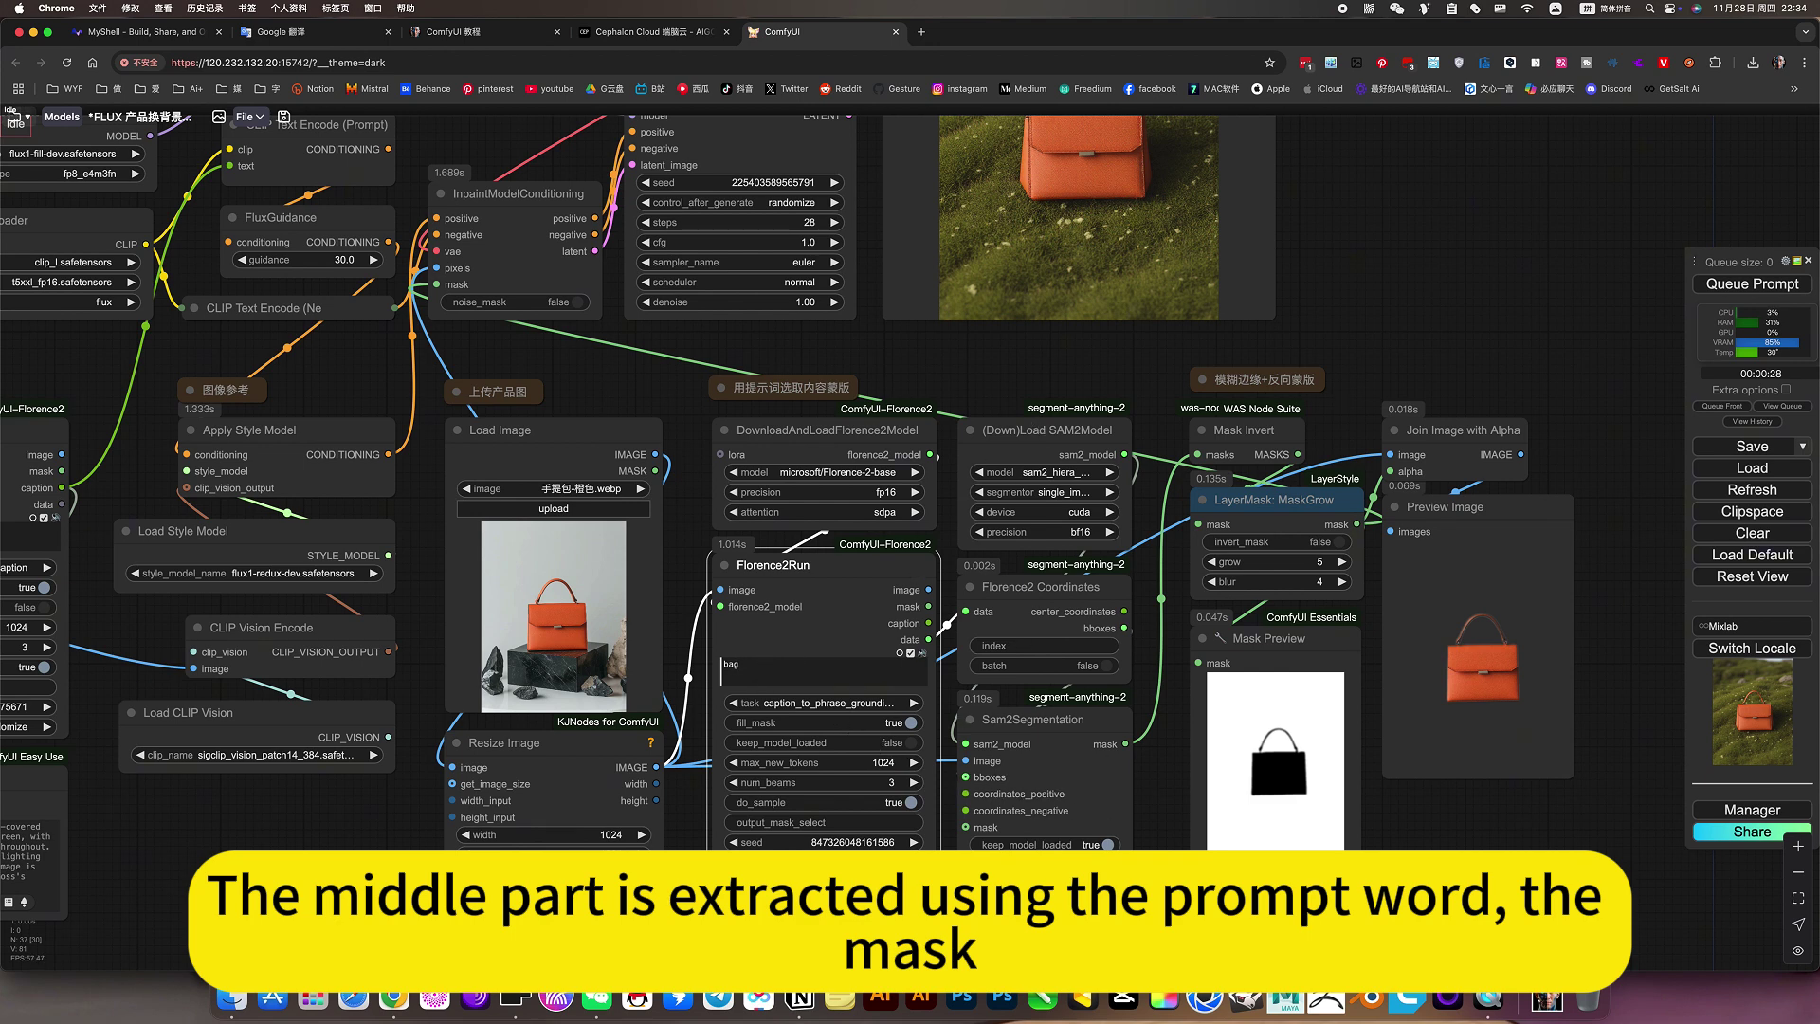
left_click_drag(1234, 378, 1042, 371)
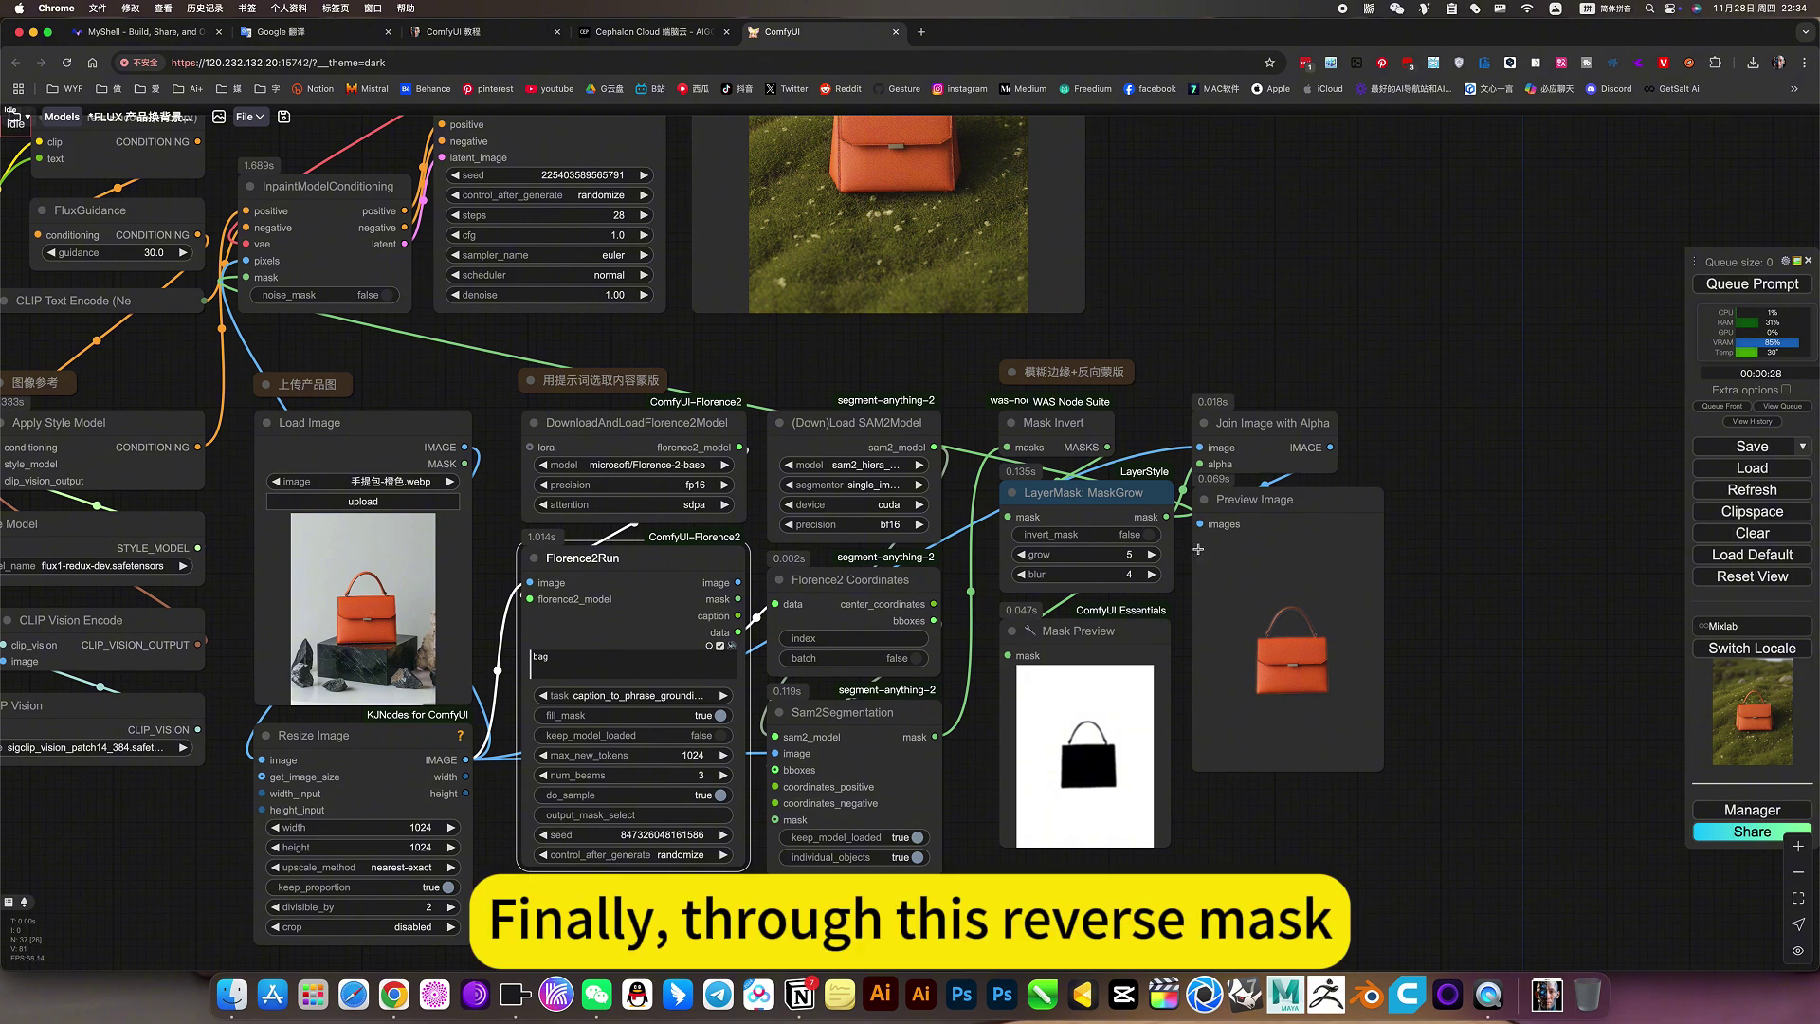
scroll(1087, 364, "up", 3)
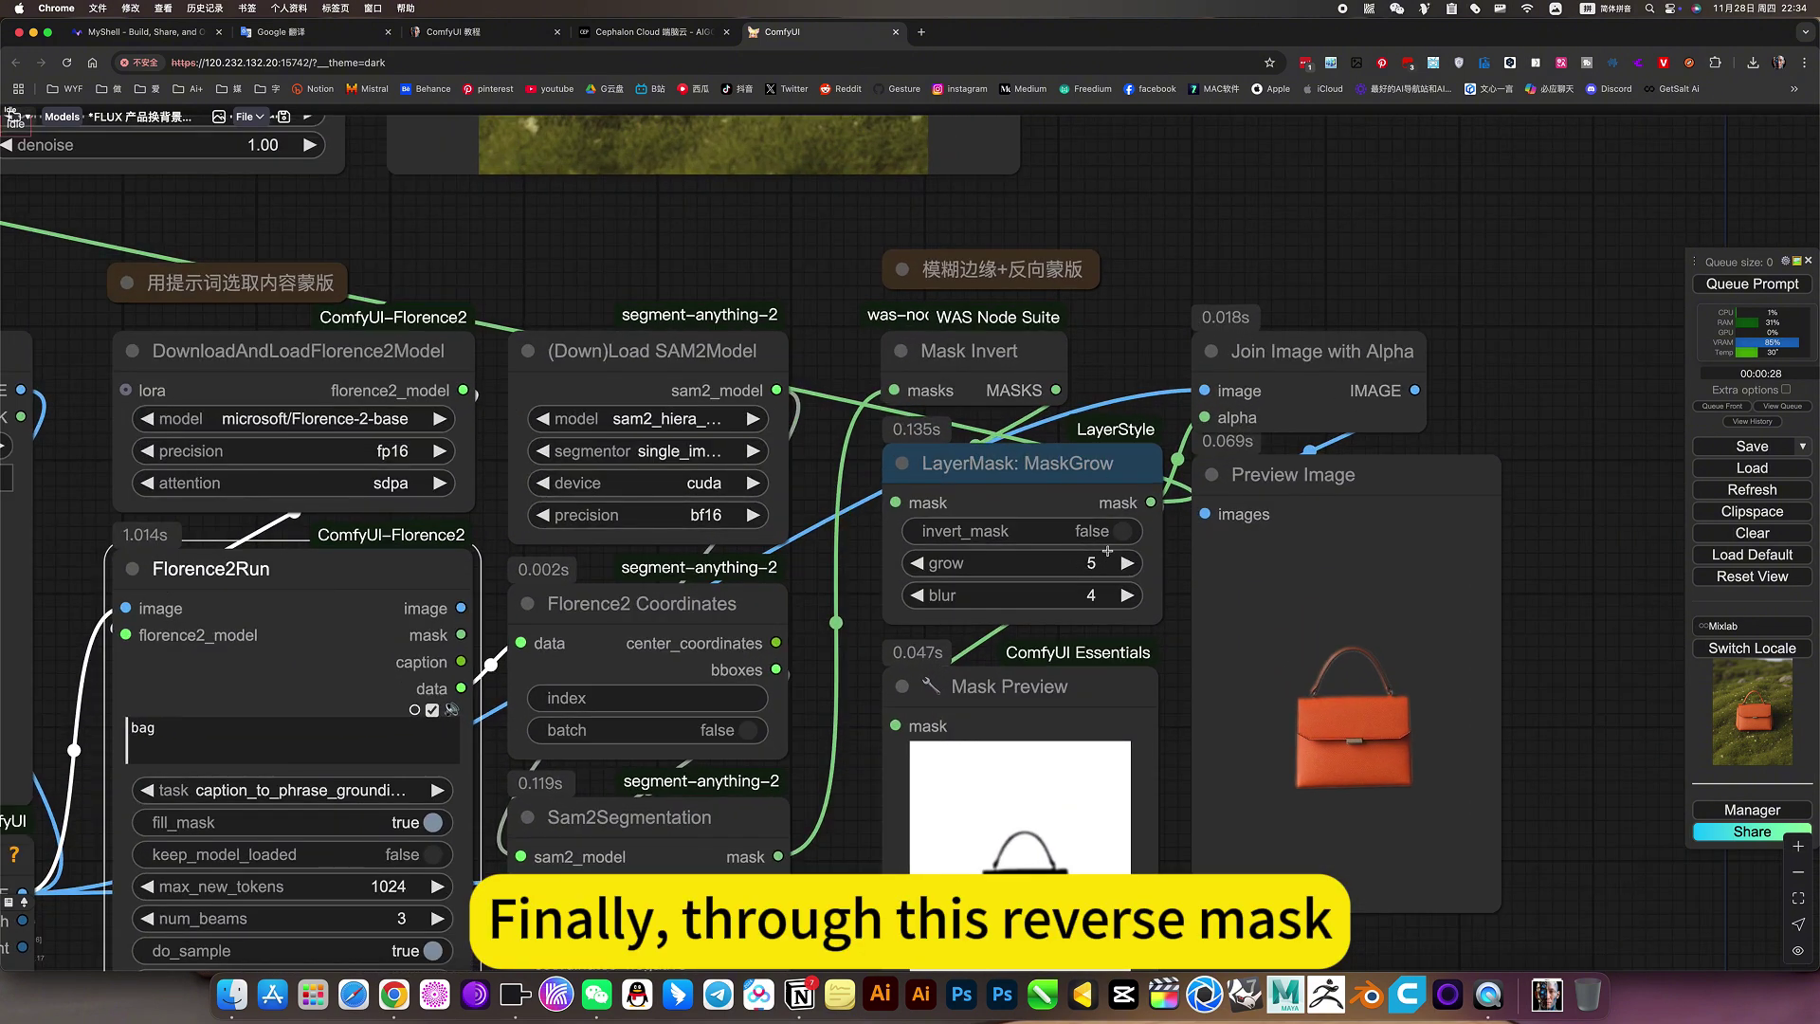
scroll(1107, 550, "up", 3)
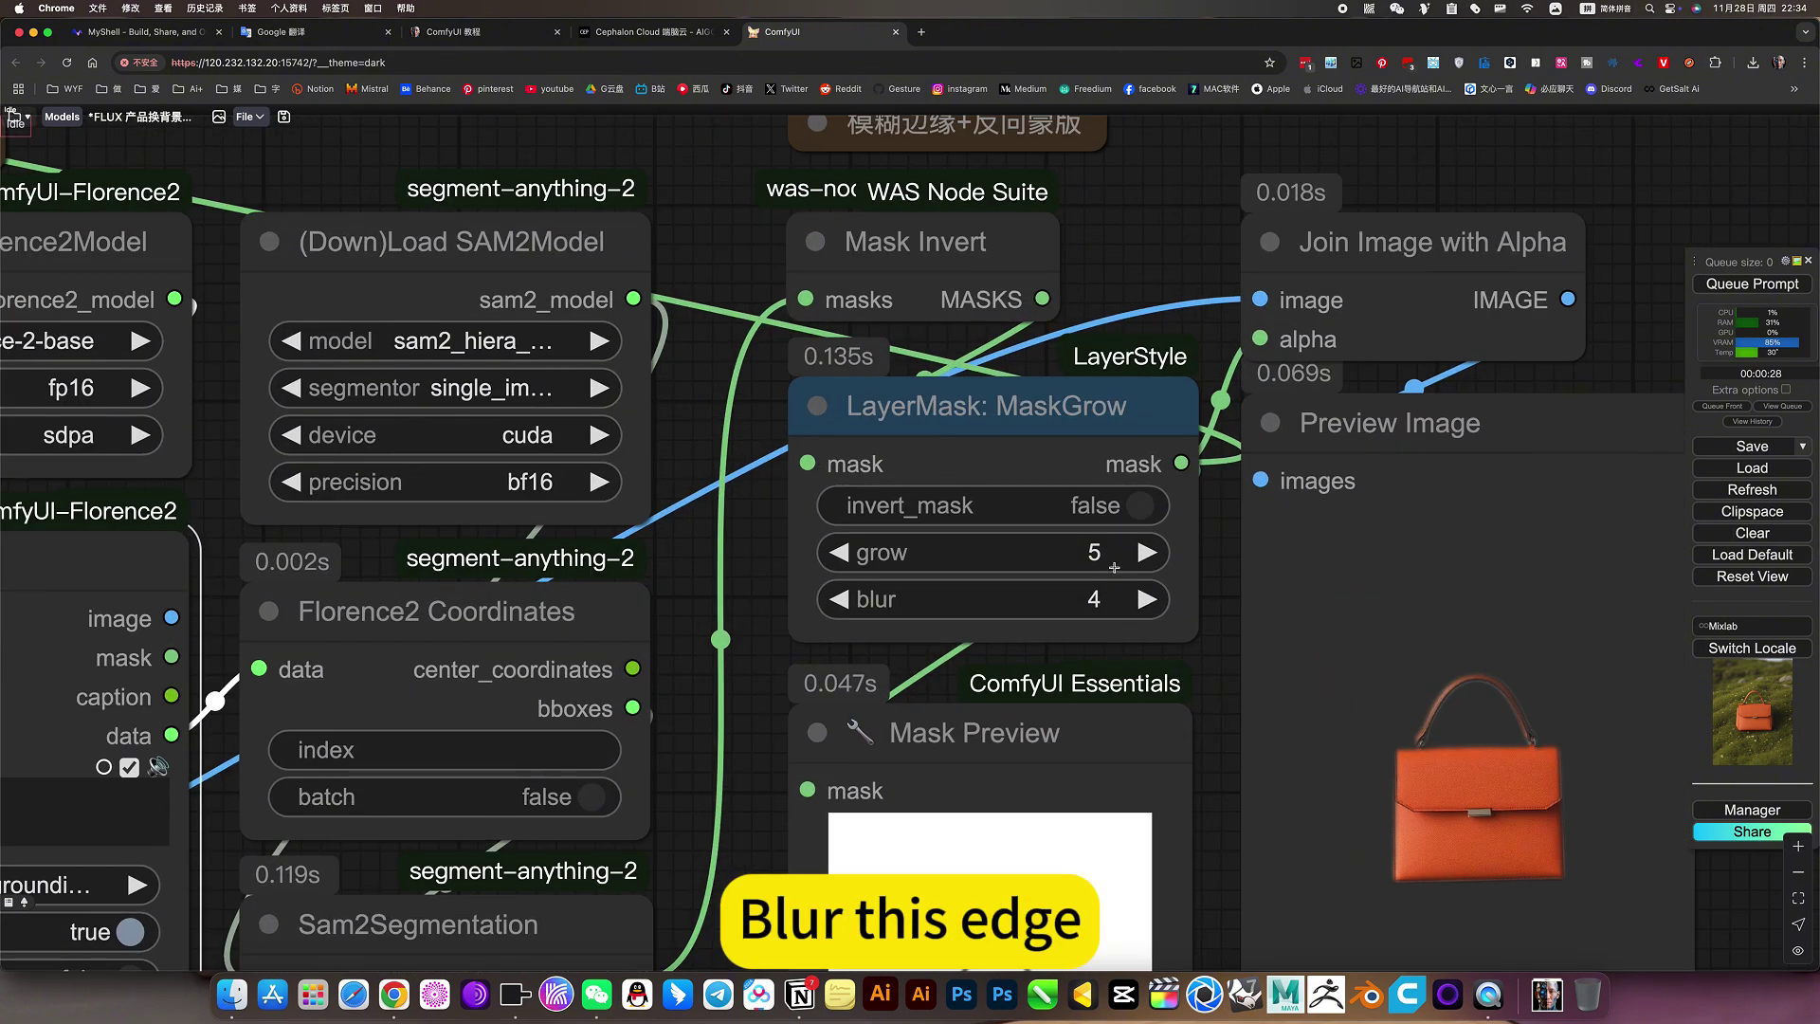
scroll(1114, 618, "down", 5)
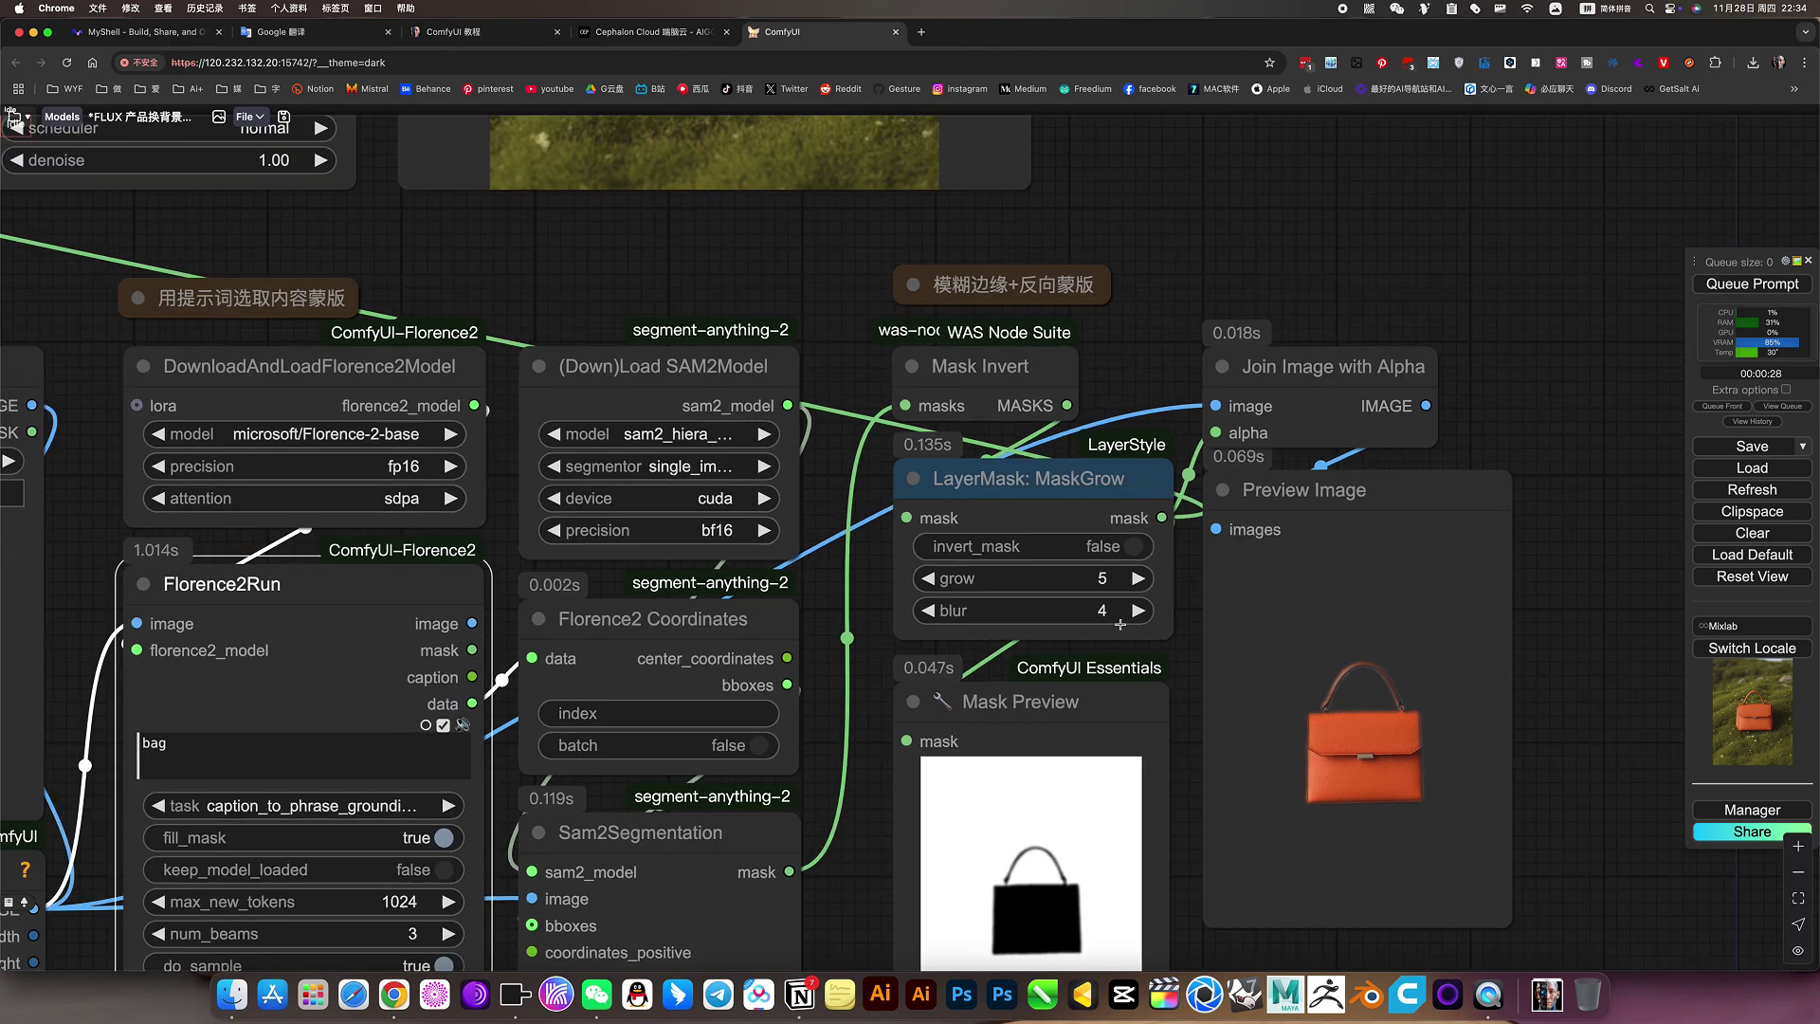
- Examine the edges of the cutout bag in the Preview Image node fed by Join Image with Alpha
scroll(1302, 680, "up", 6)
scroll(1302, 680, "up", 5)
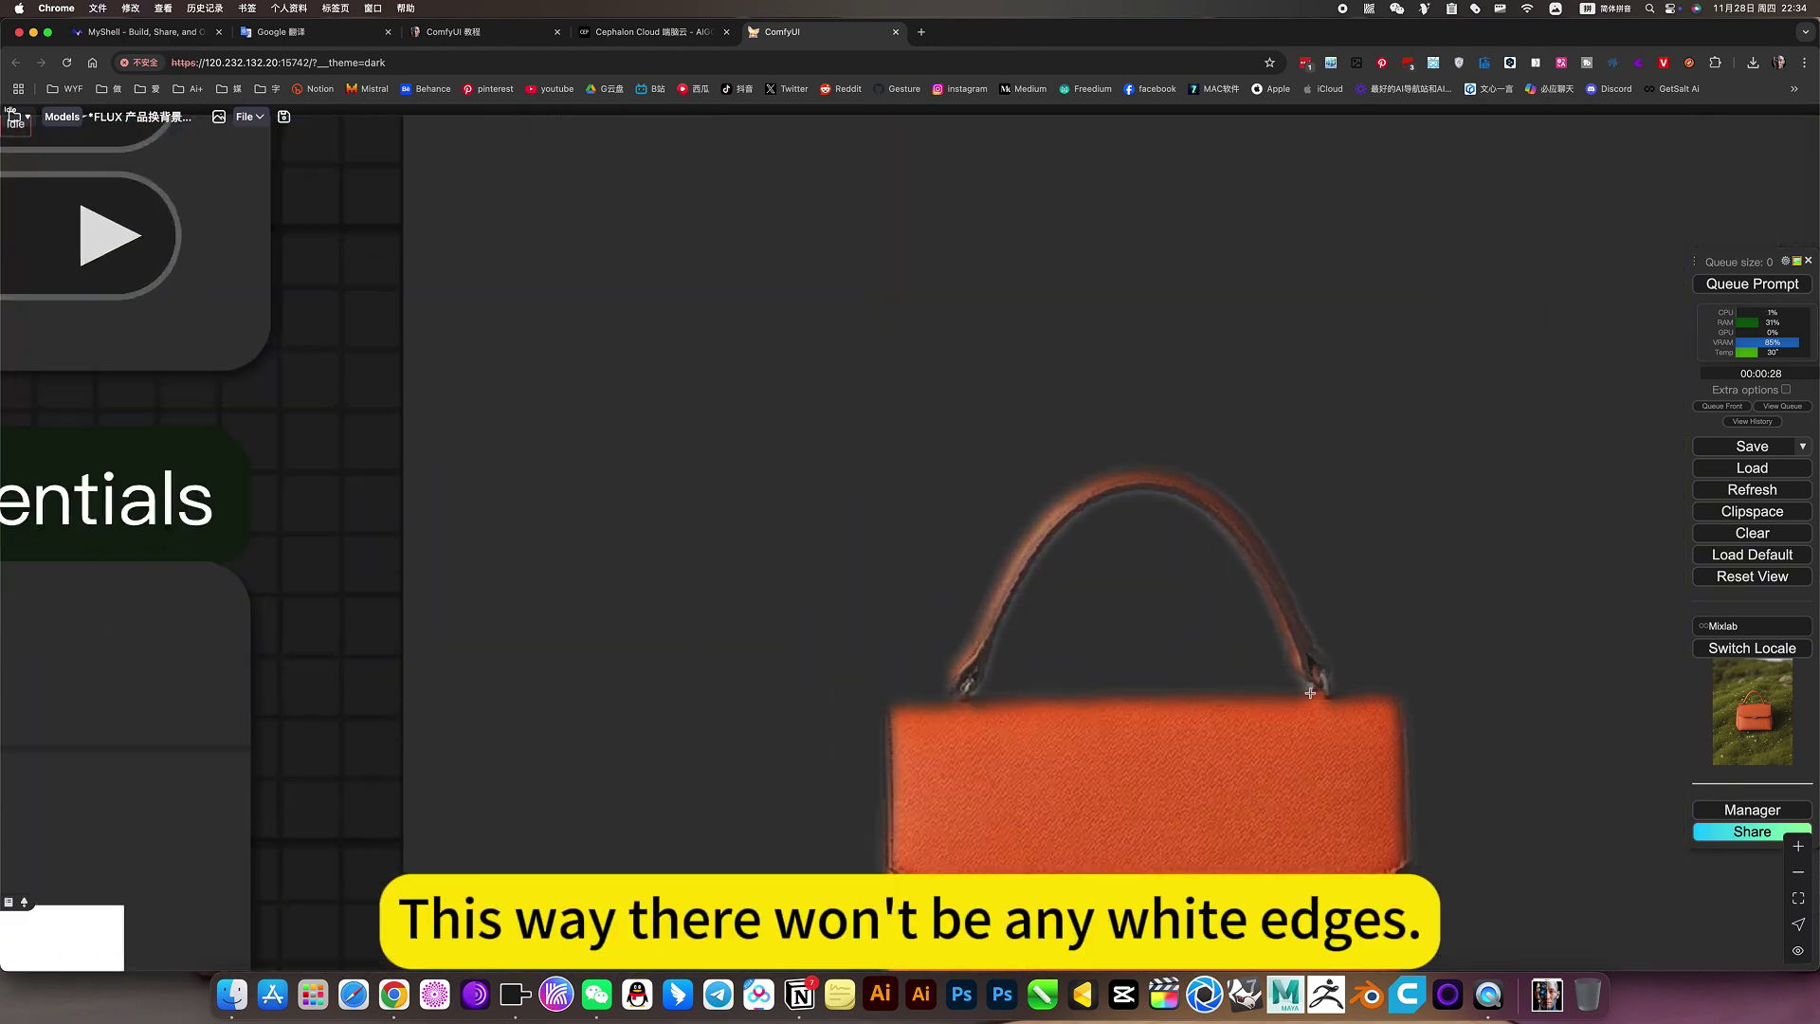
scroll(1305, 671, "down", 10)
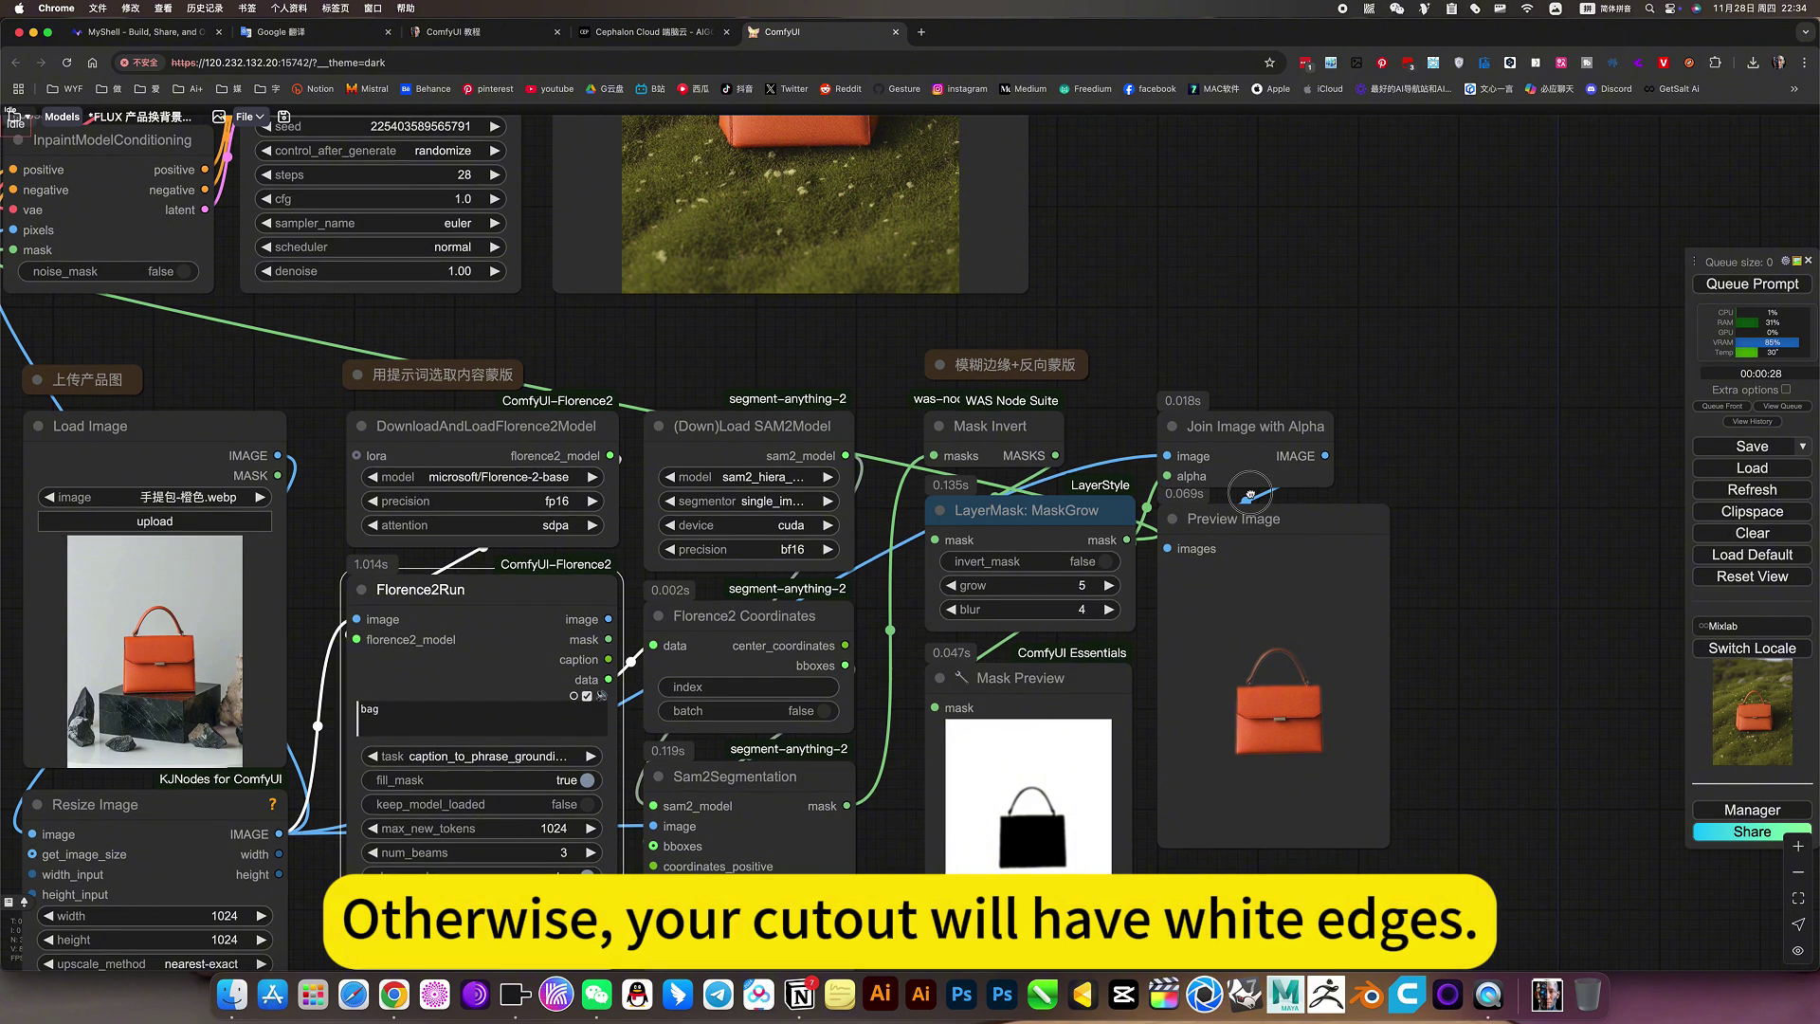
left_click_drag(1048, 143, 1182, 455)
scroll(1154, 252, "down", 5)
scroll(1154, 252, "right", 3)
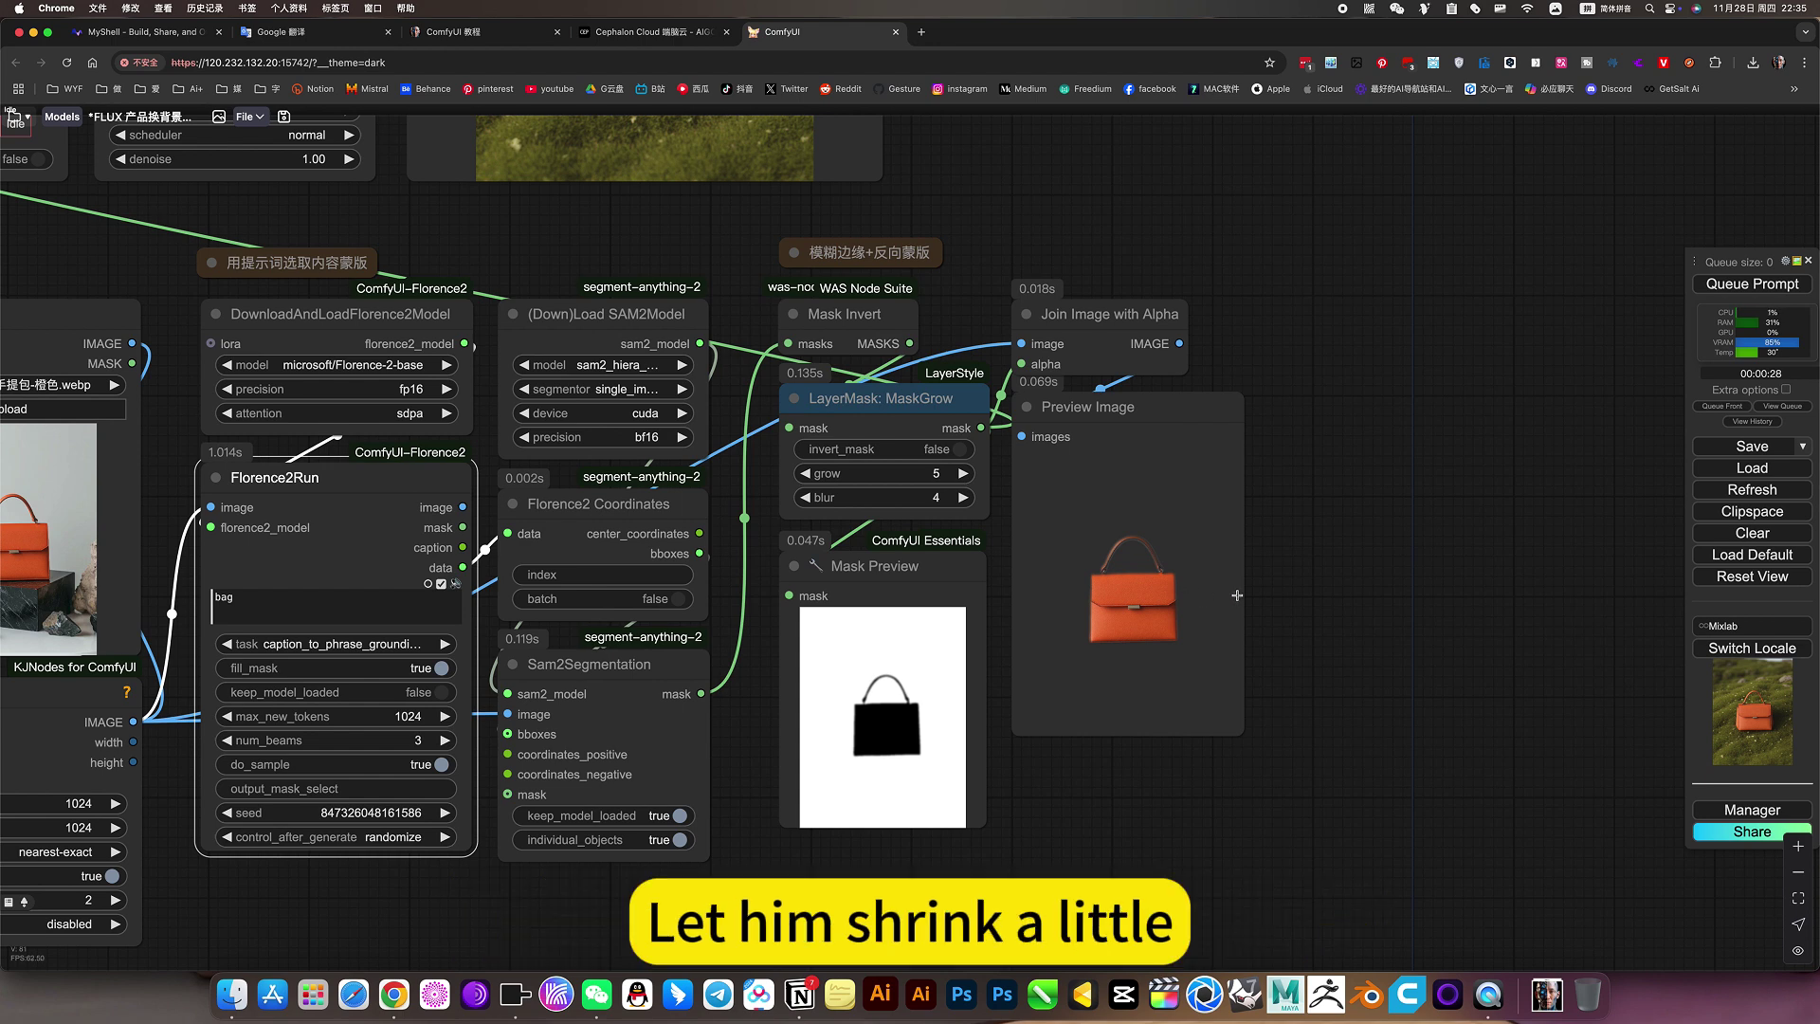
scroll(1093, 636, "down", 6)
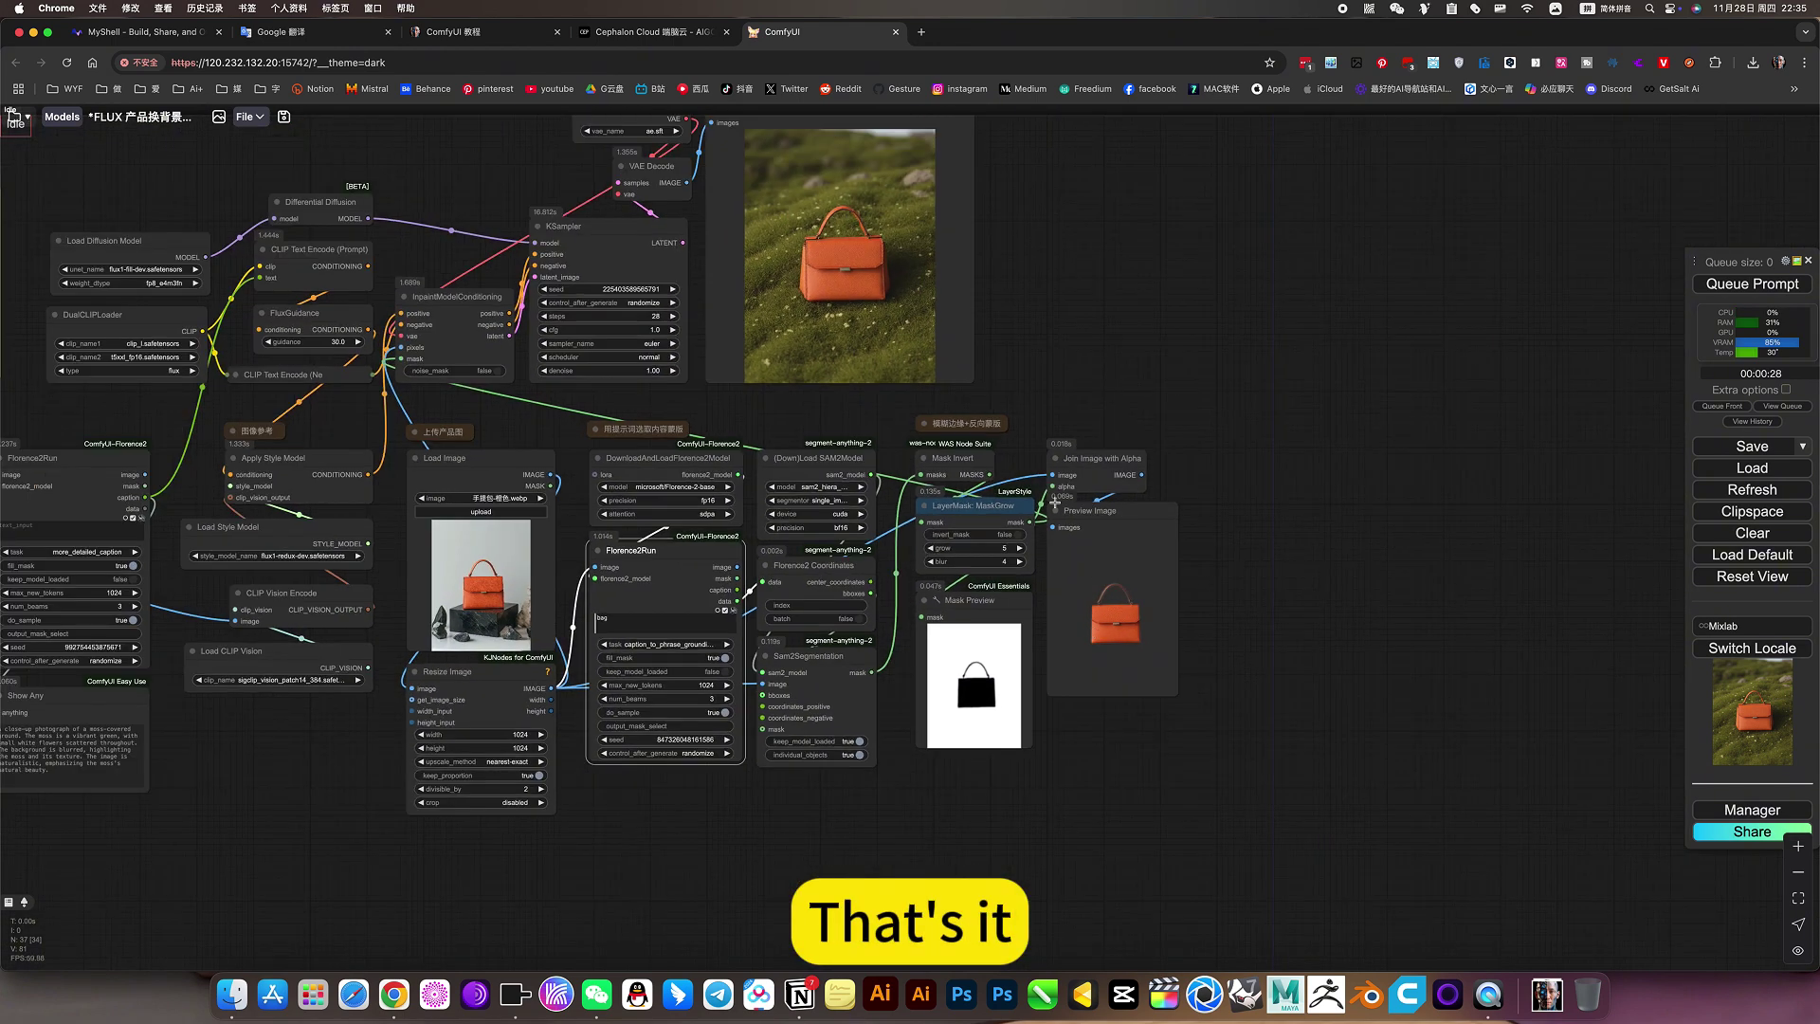
- Queue the workflow to regenerate the bag image with the moss background
left_click_drag(1051, 318, 1540, 494)
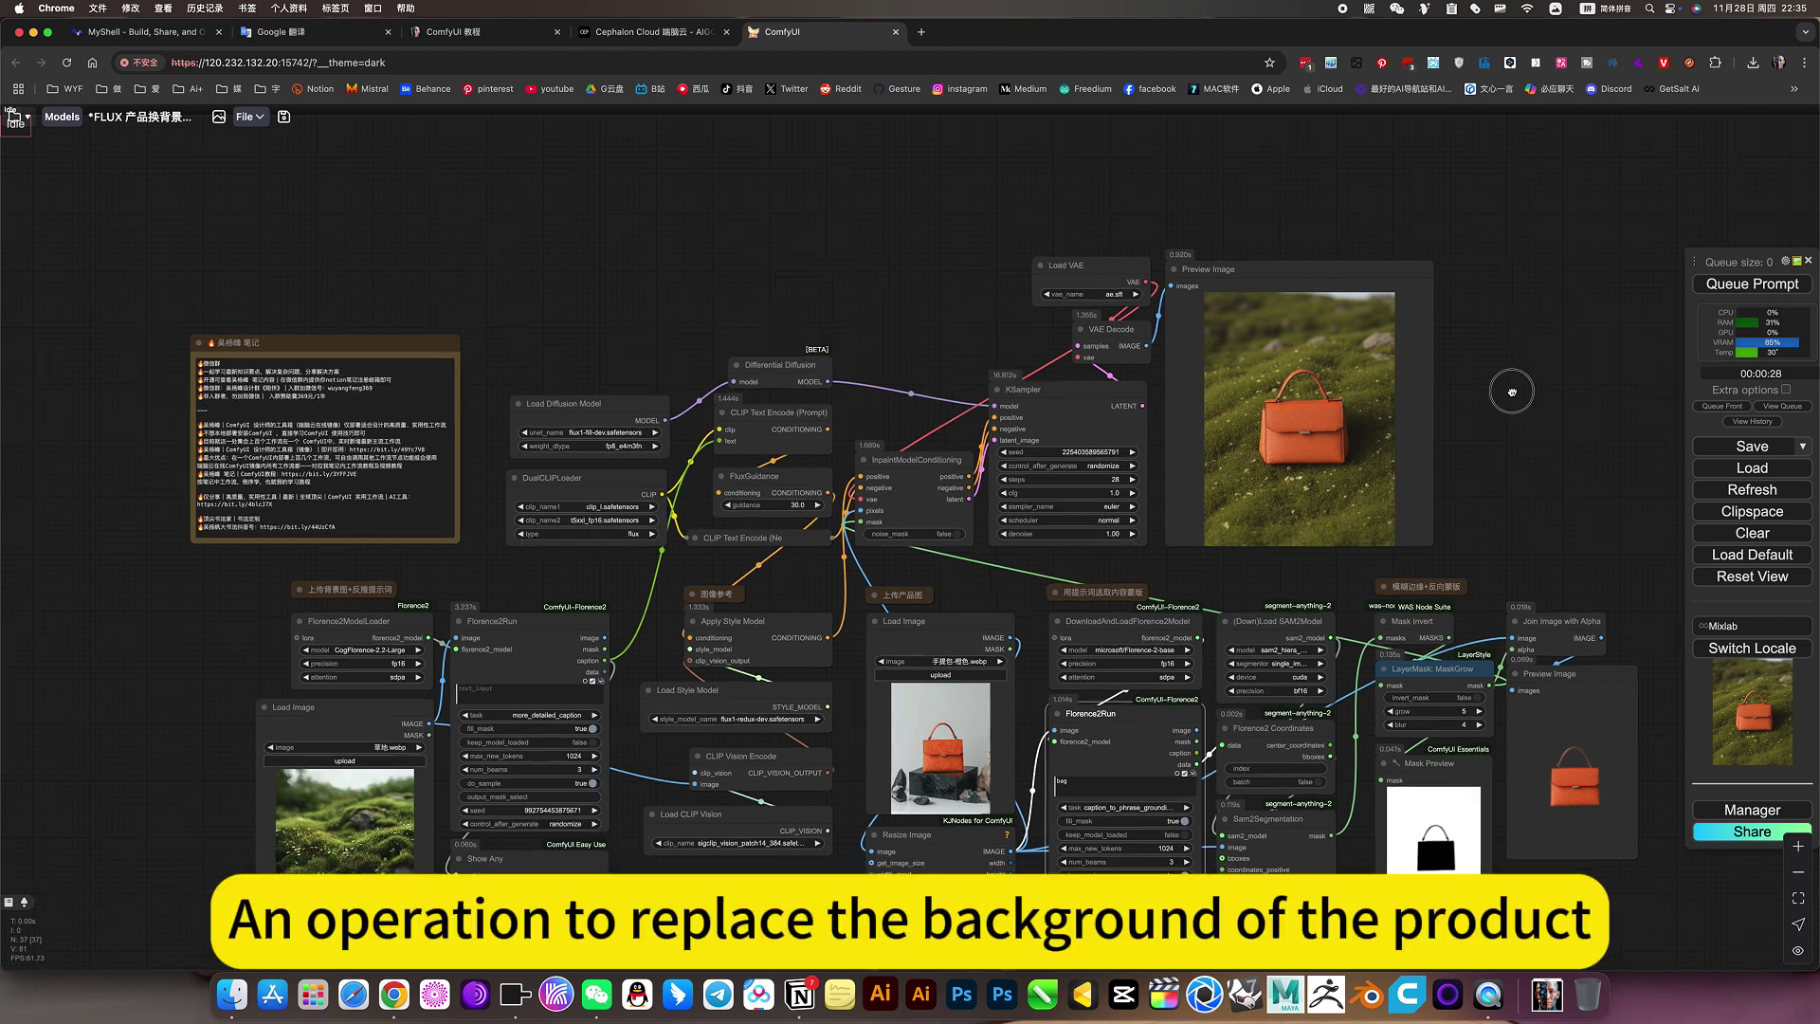
scroll(1512, 392, "down", 2)
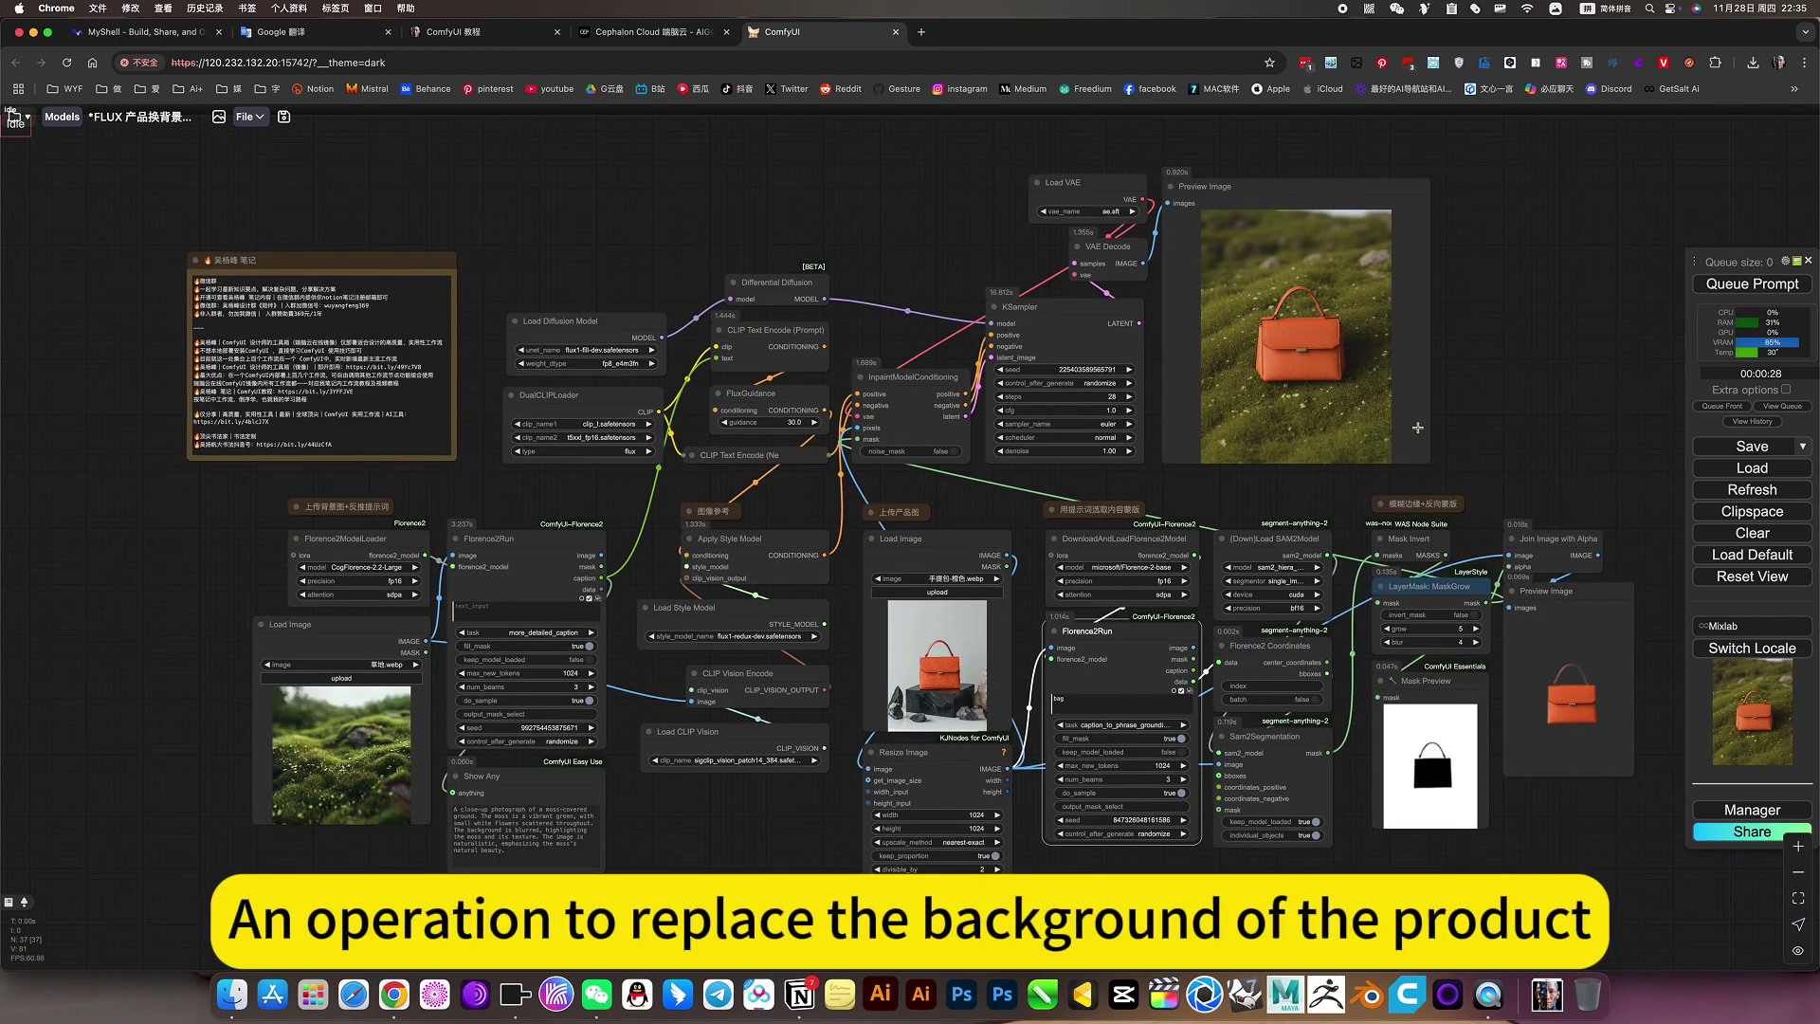
left_click(1751, 284)
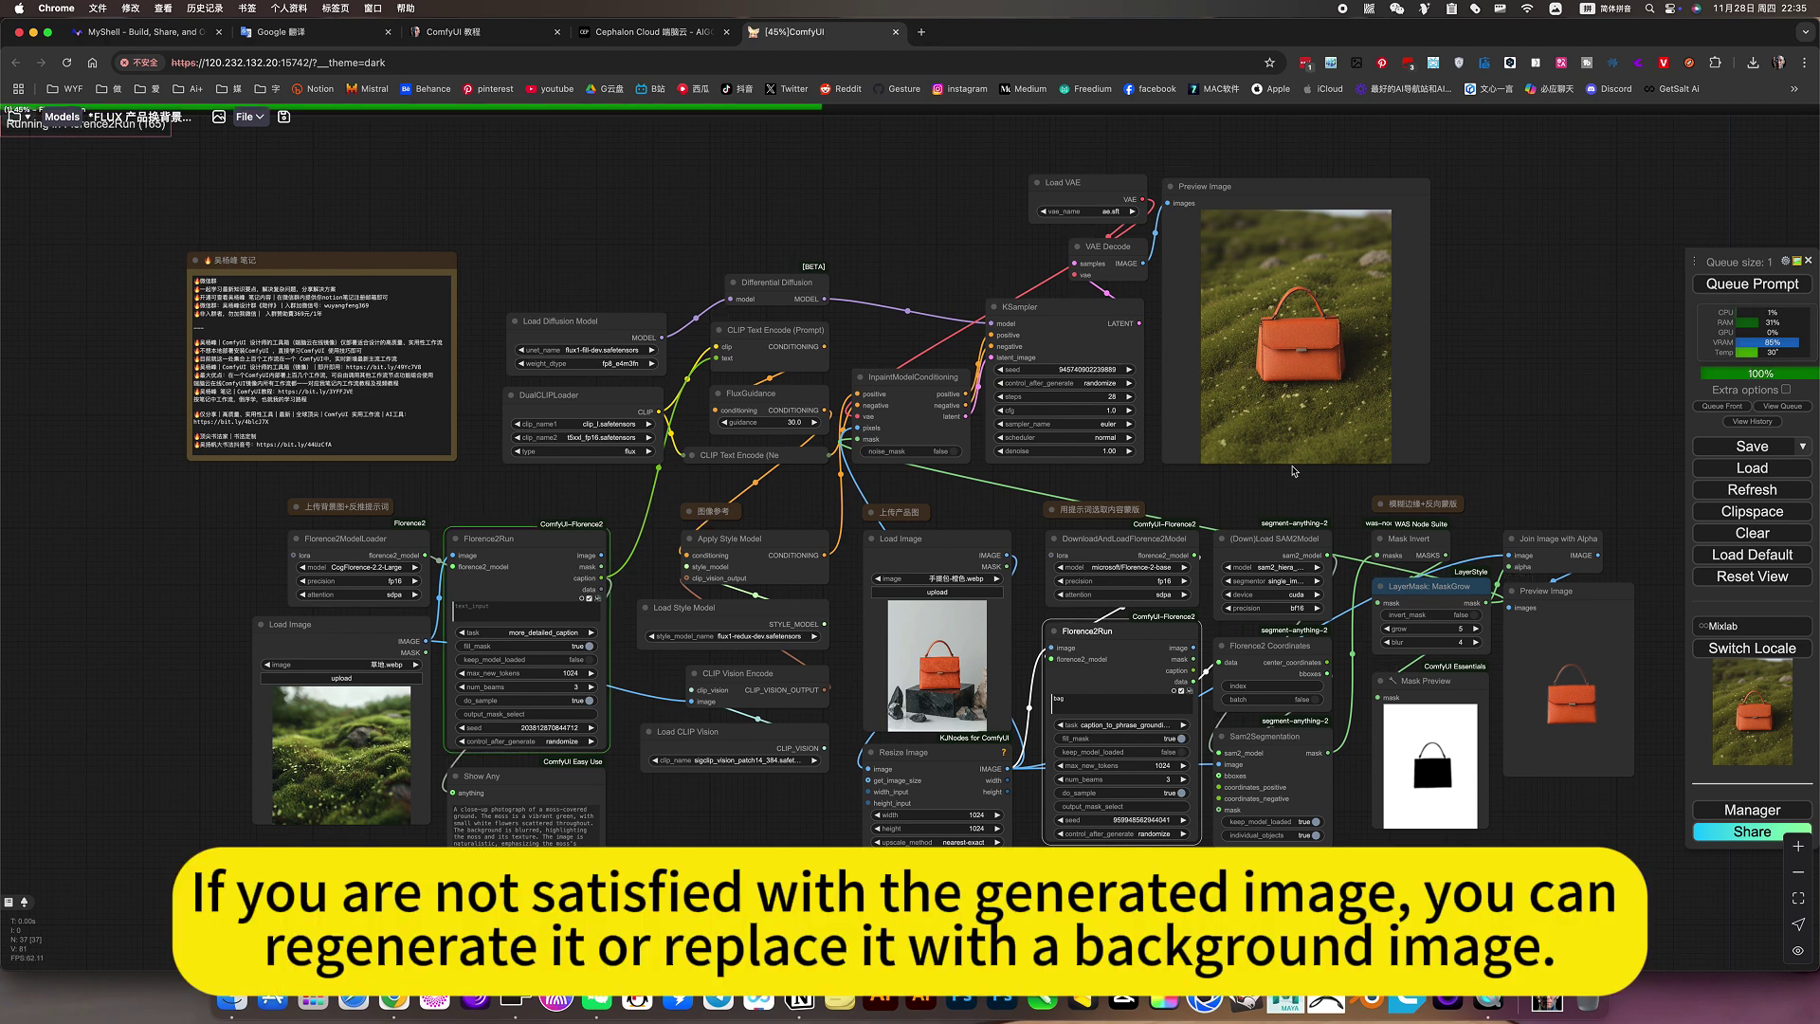
scroll(1464, 725, "left", 3)
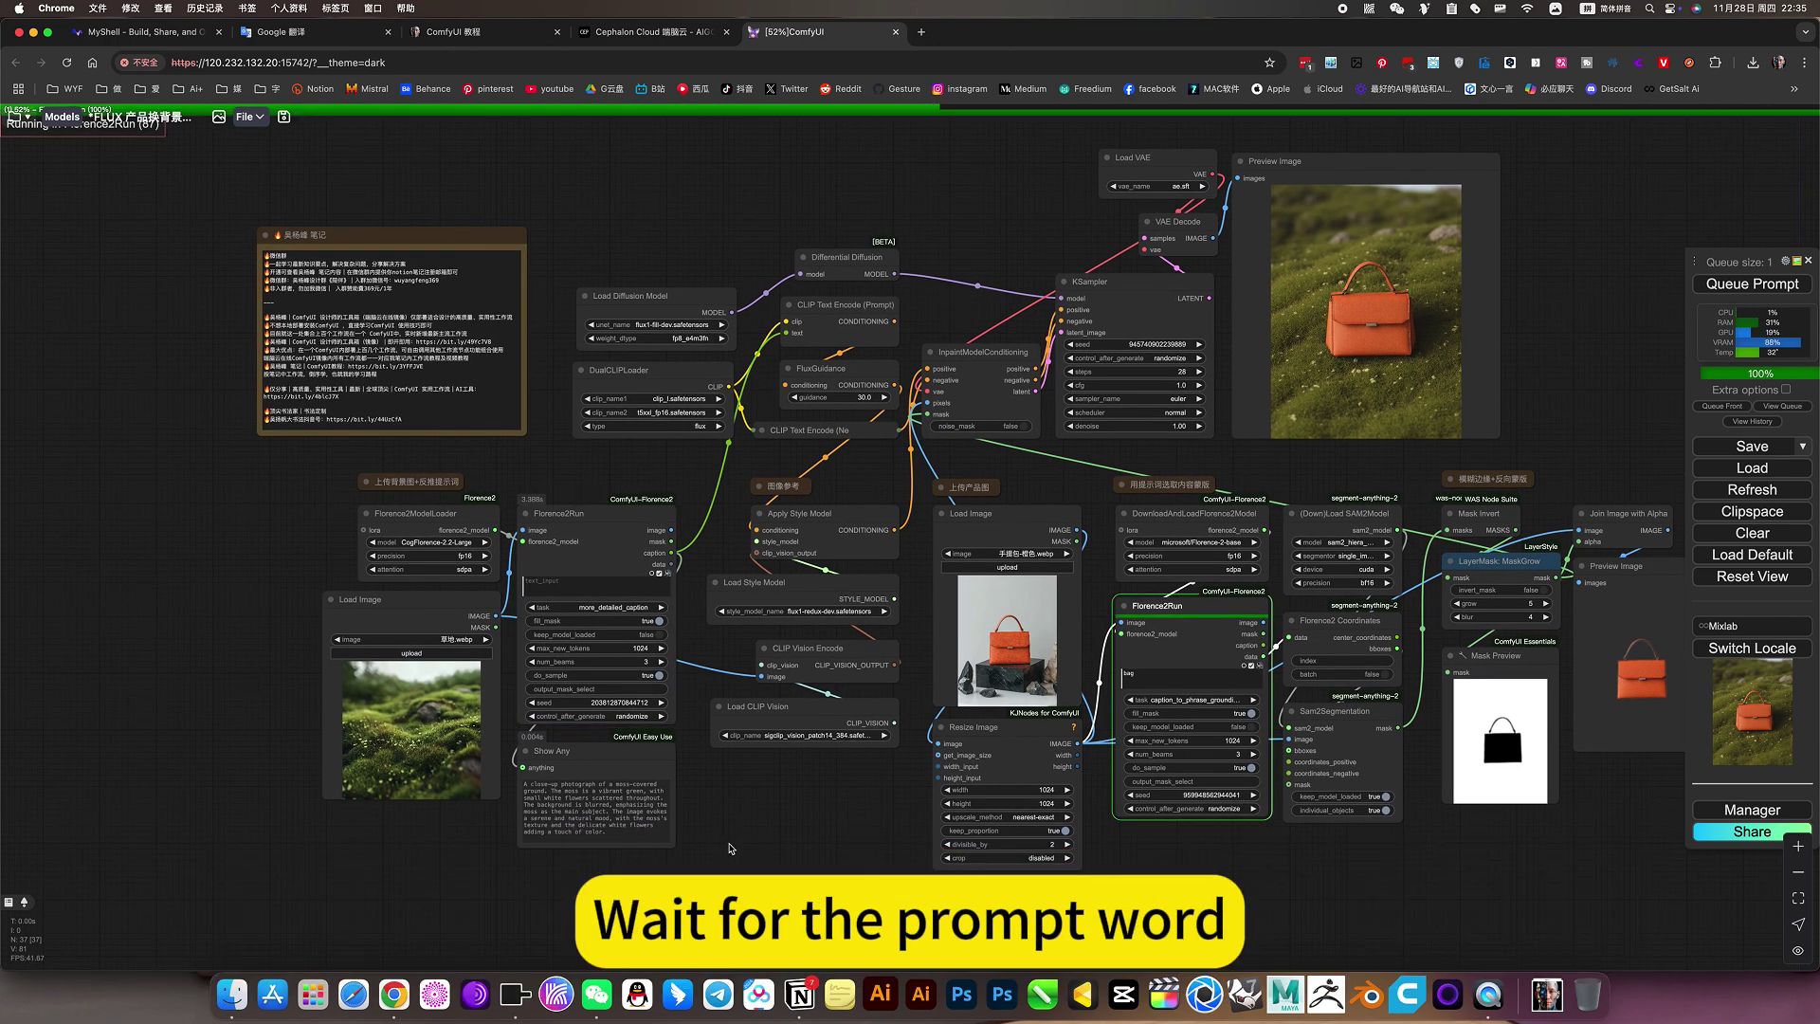
scroll(1420, 719, "right", 3)
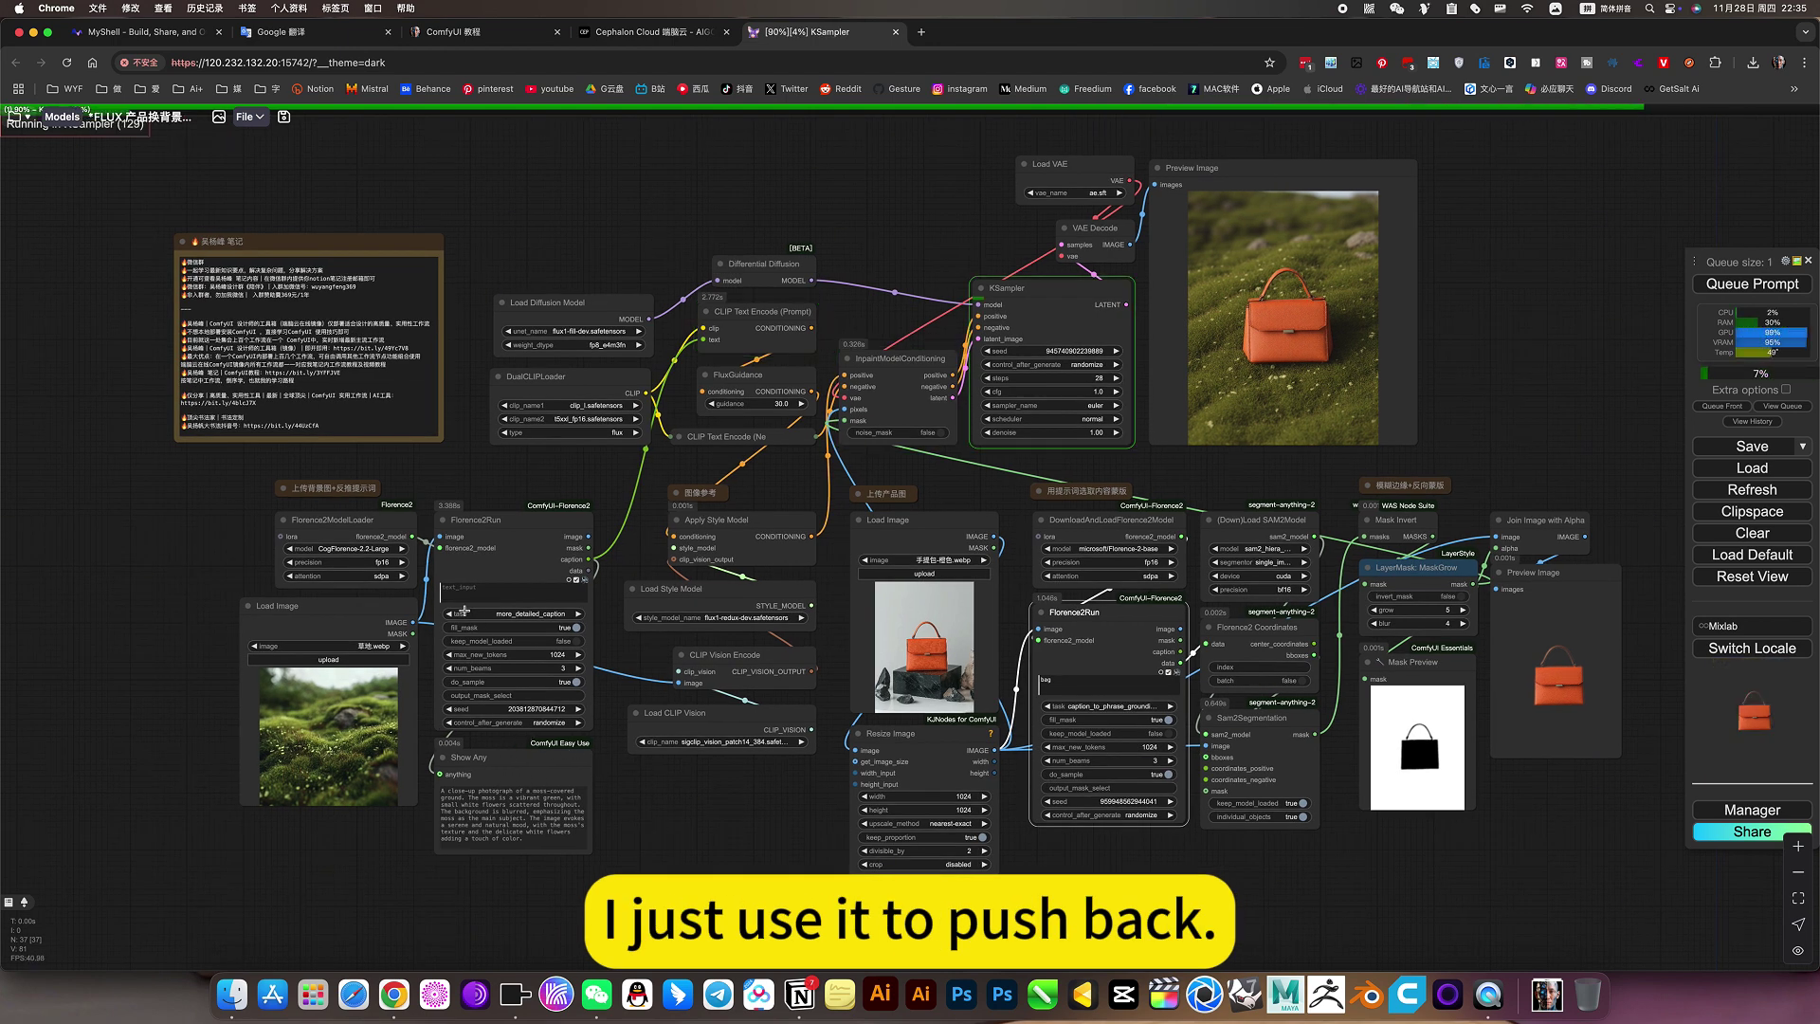
- Focus the text input of the background image's Florence2Run node to show where prompt text can be added, and clear the selection
left_click(456, 594)
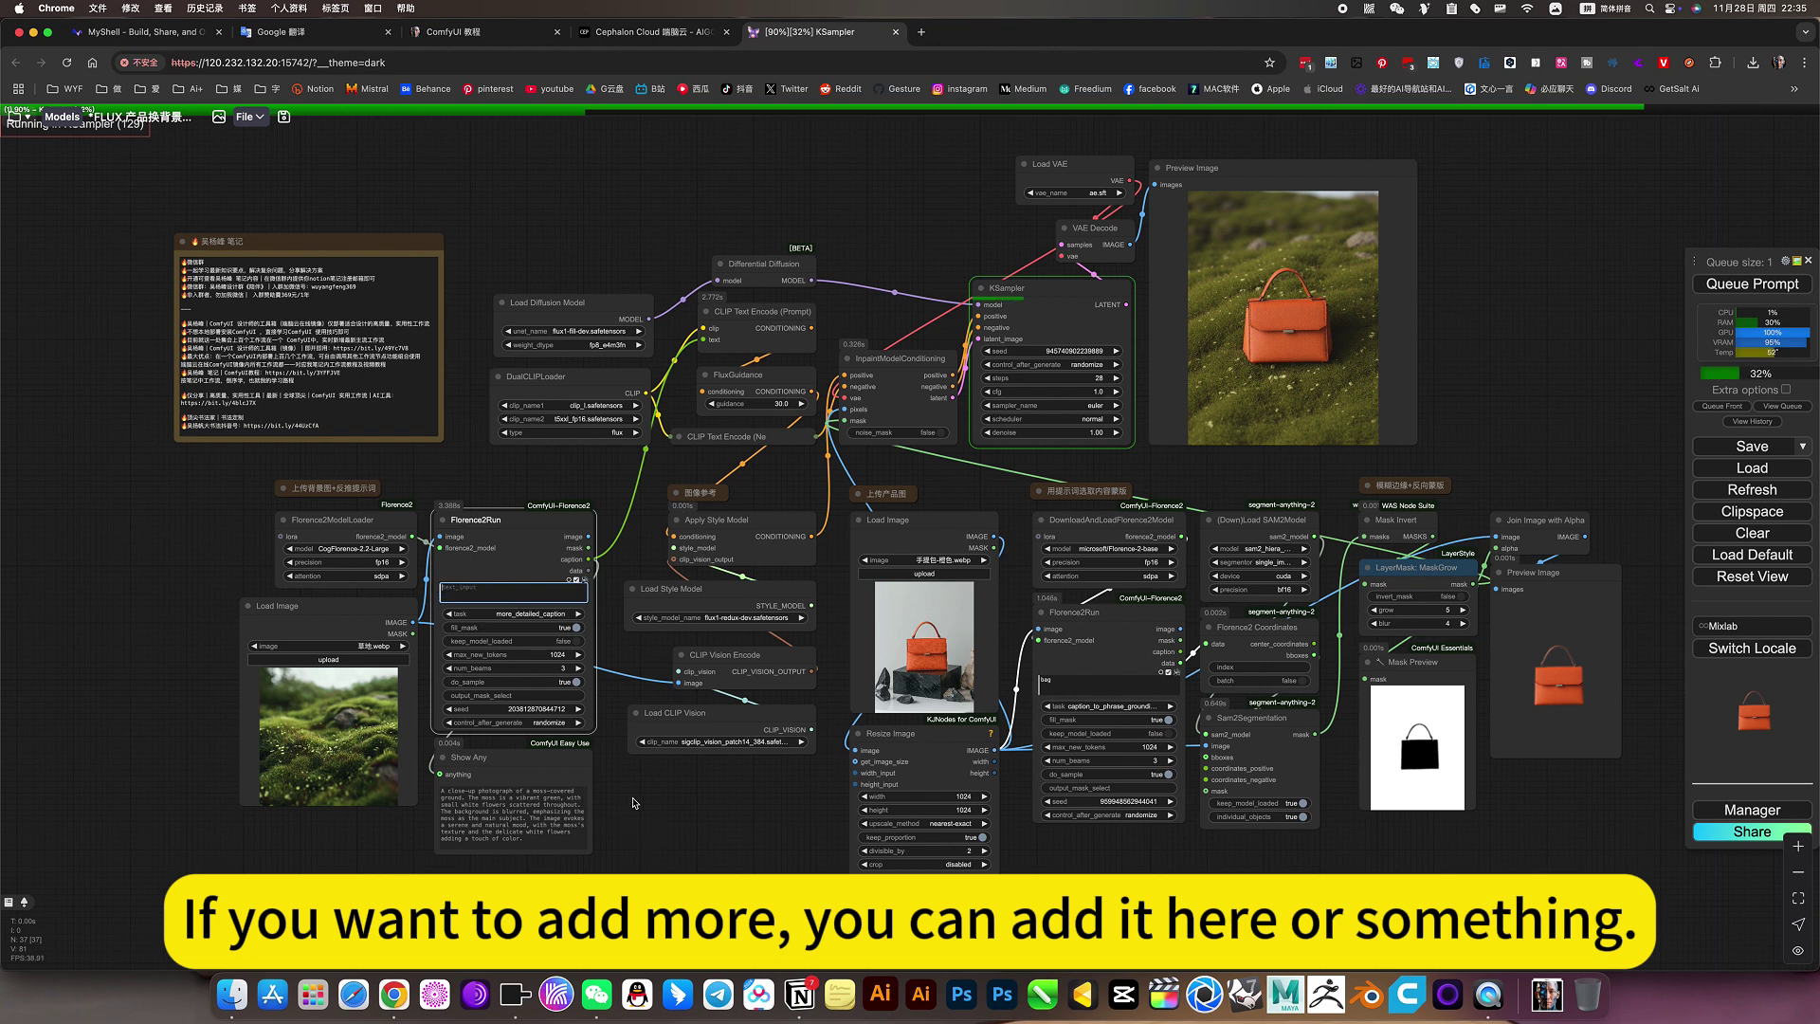
left_click(684, 809)
left_click_drag(683, 810, 674, 832)
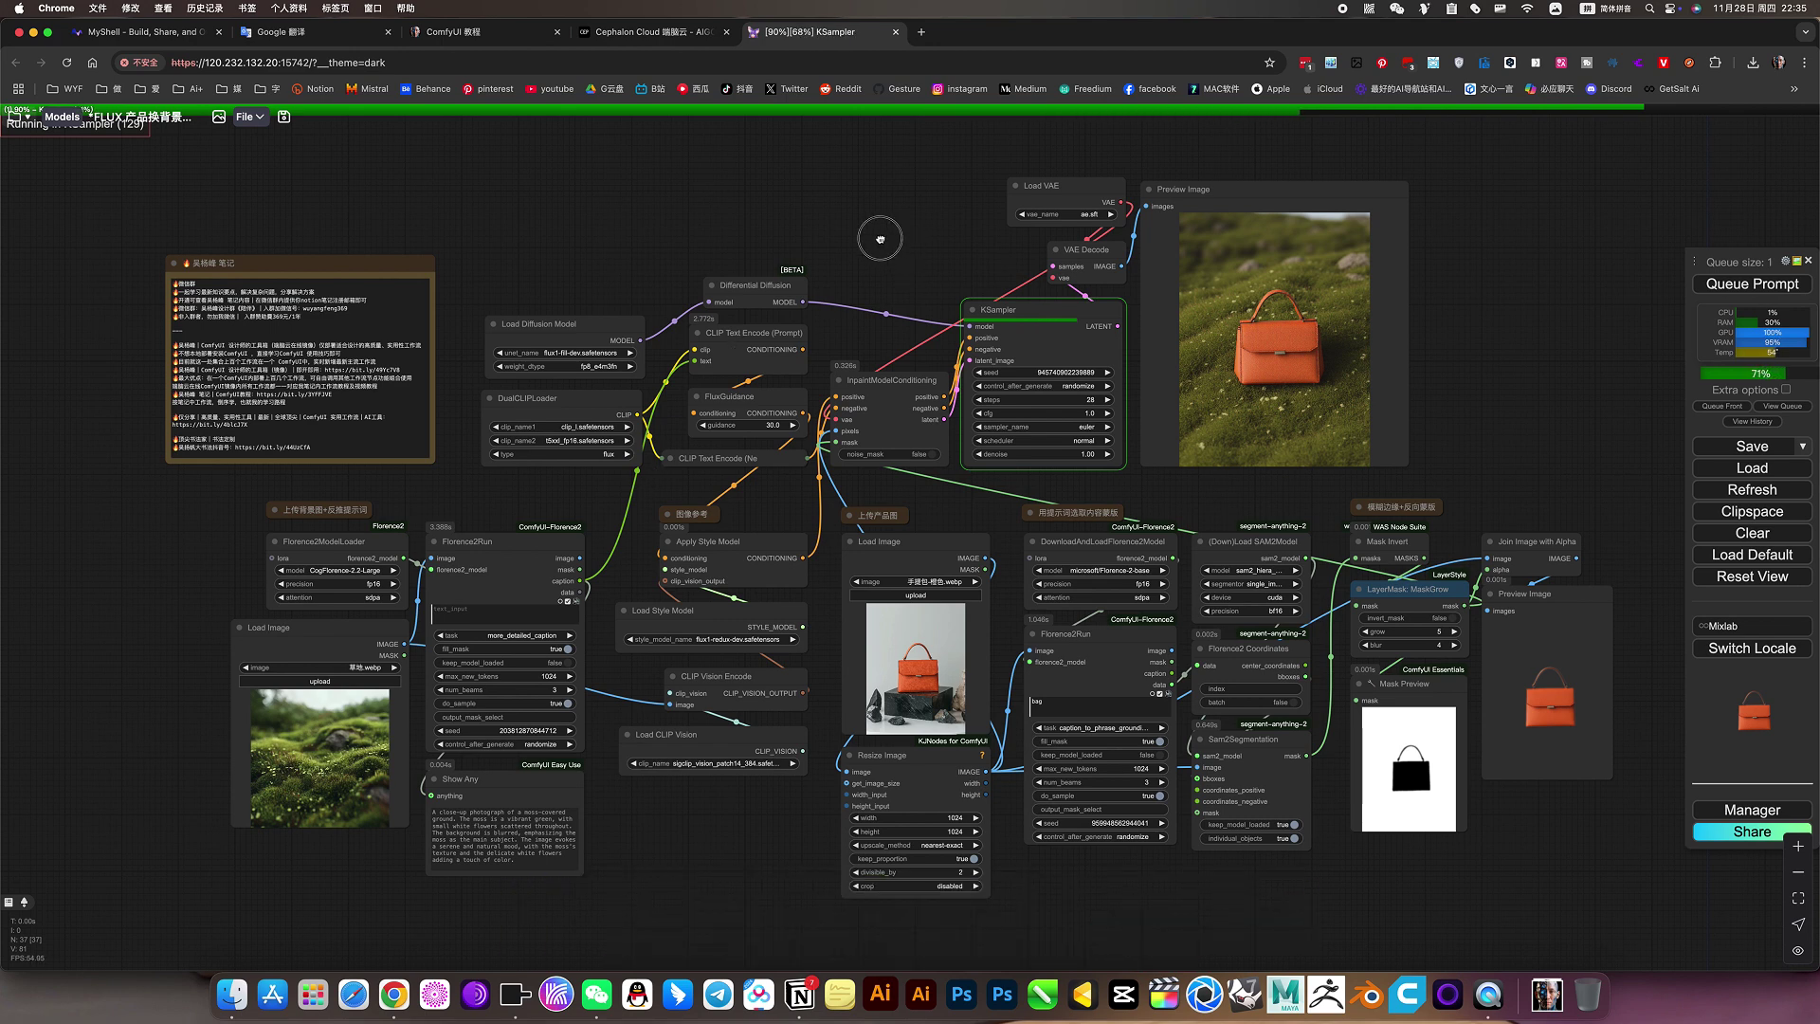
left_click_drag(879, 239, 831, 219)
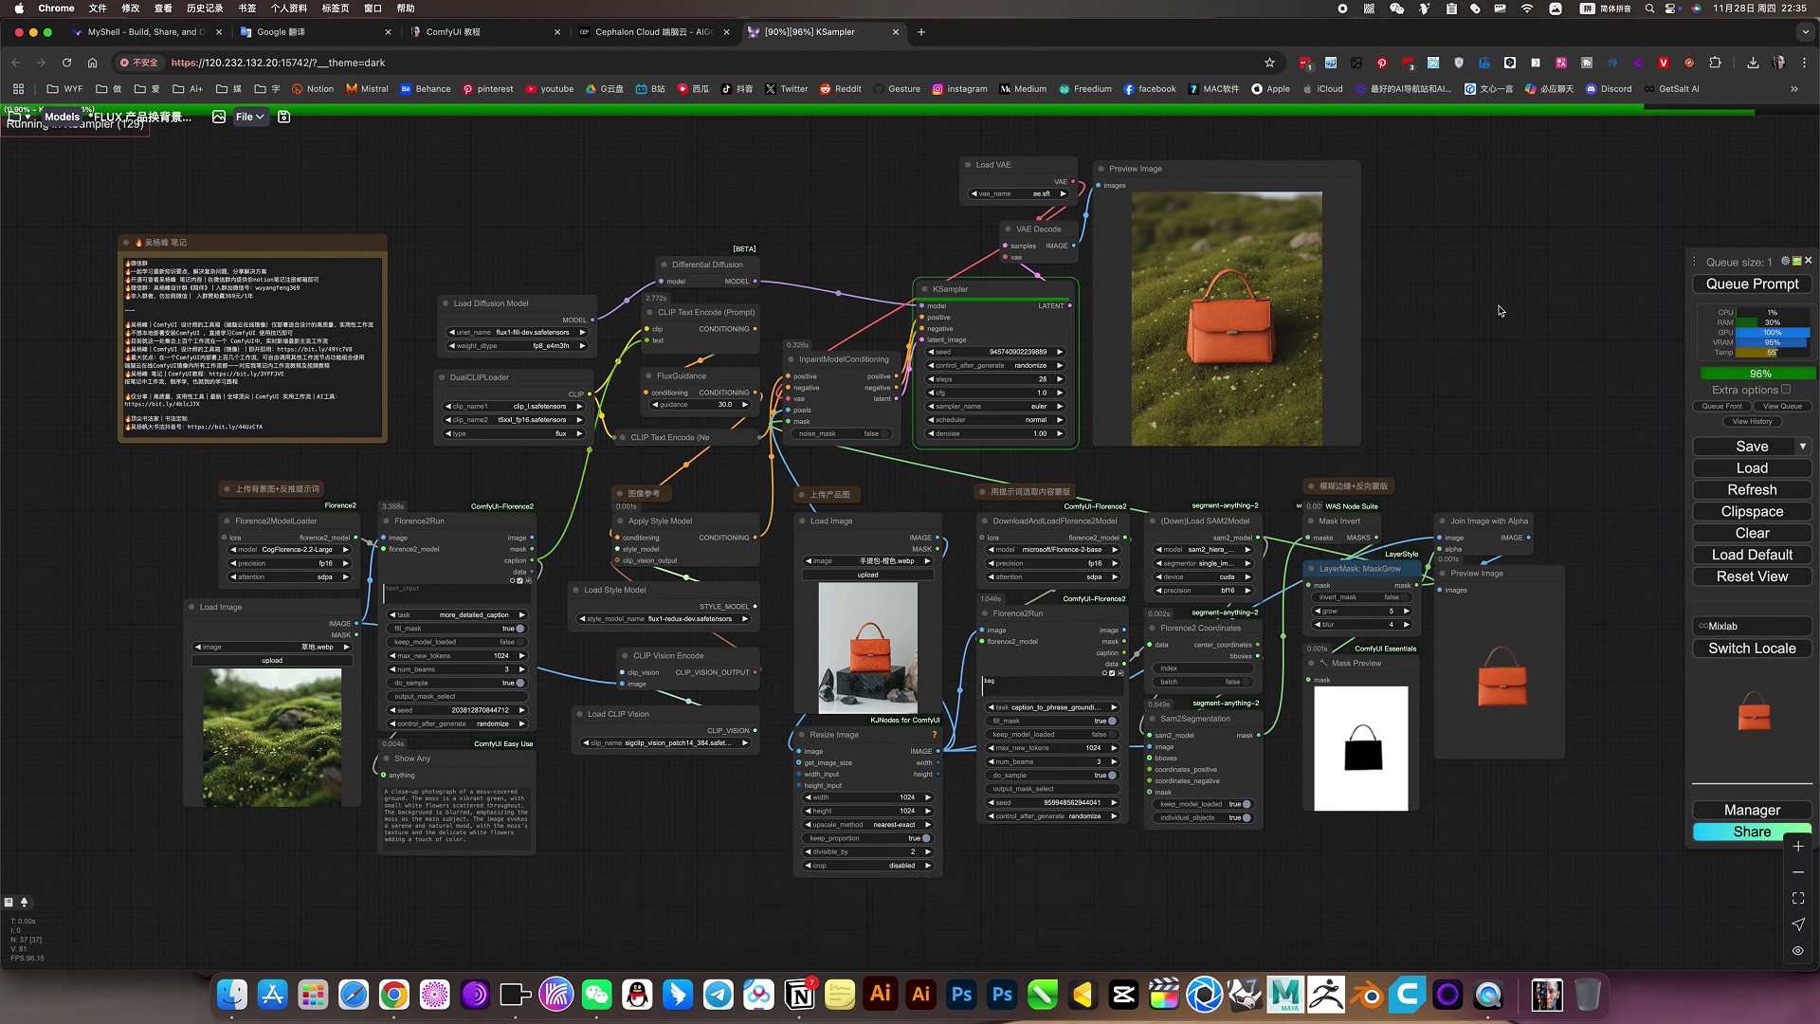
left_click_drag(1458, 333, 1501, 360)
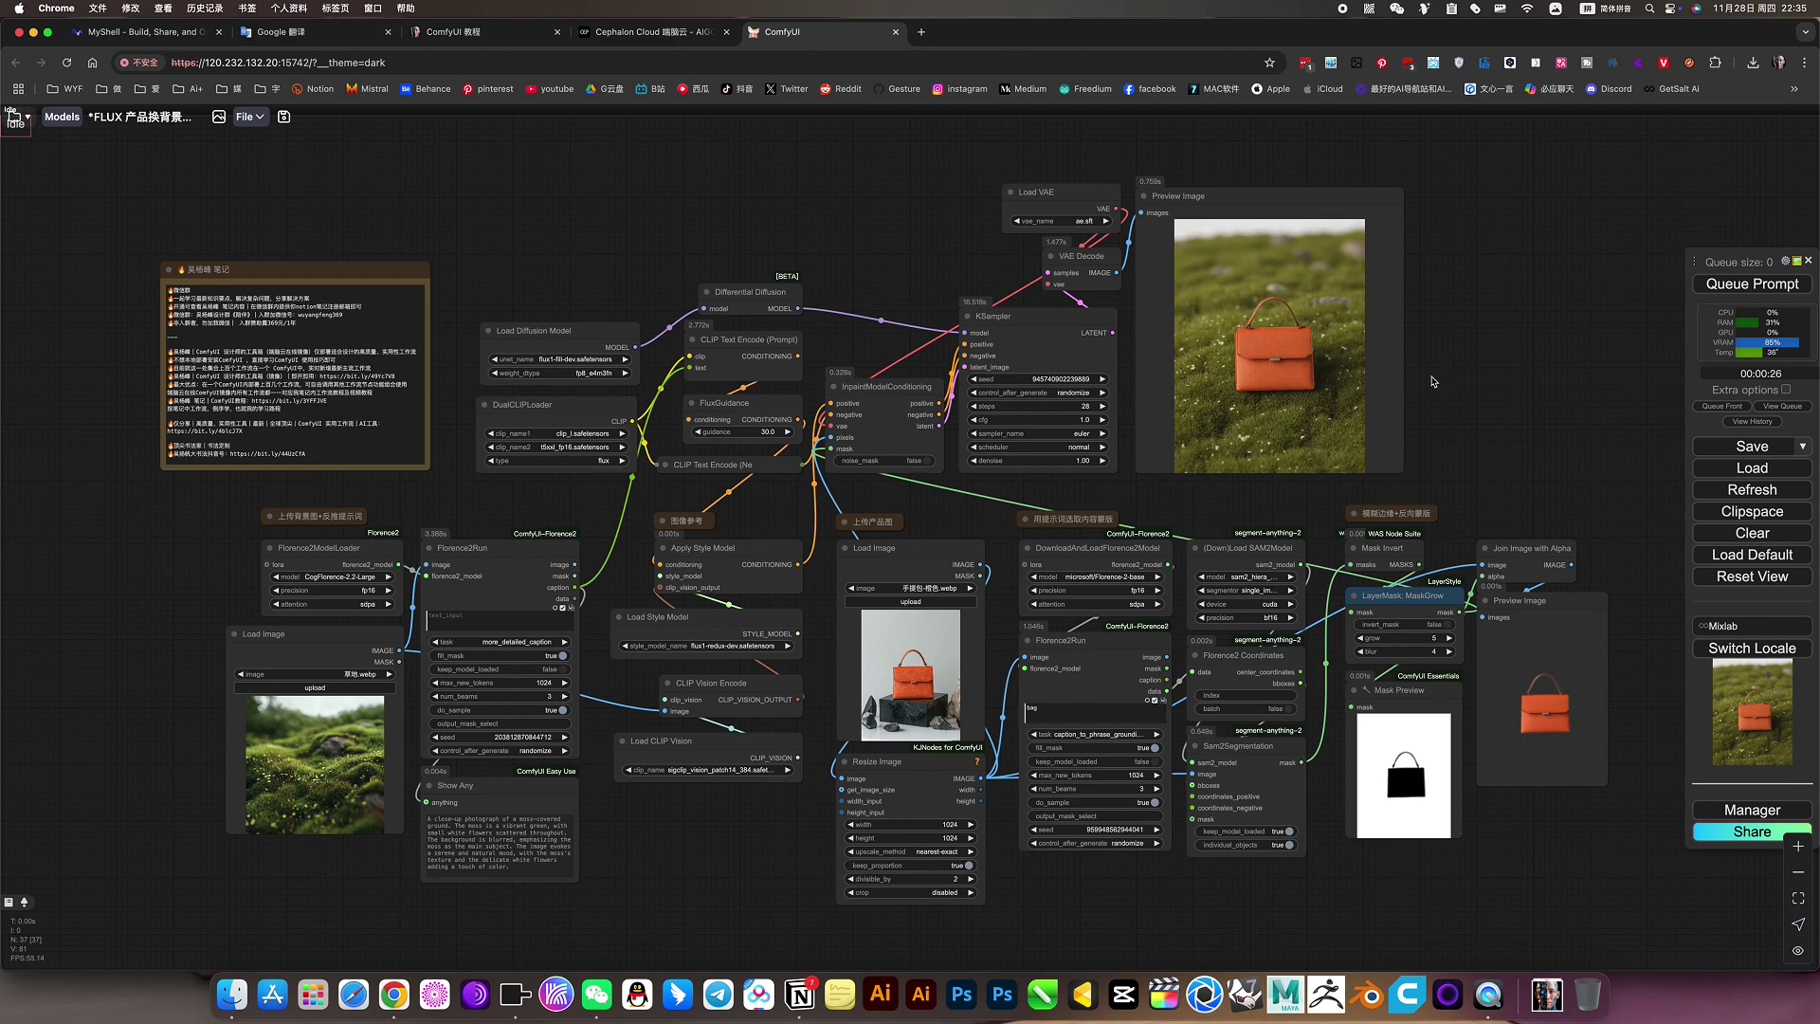
- Inspect the bag's edges in the newly generated image and compare them with the cutout preview
scroll(1262, 378, "up", 10)
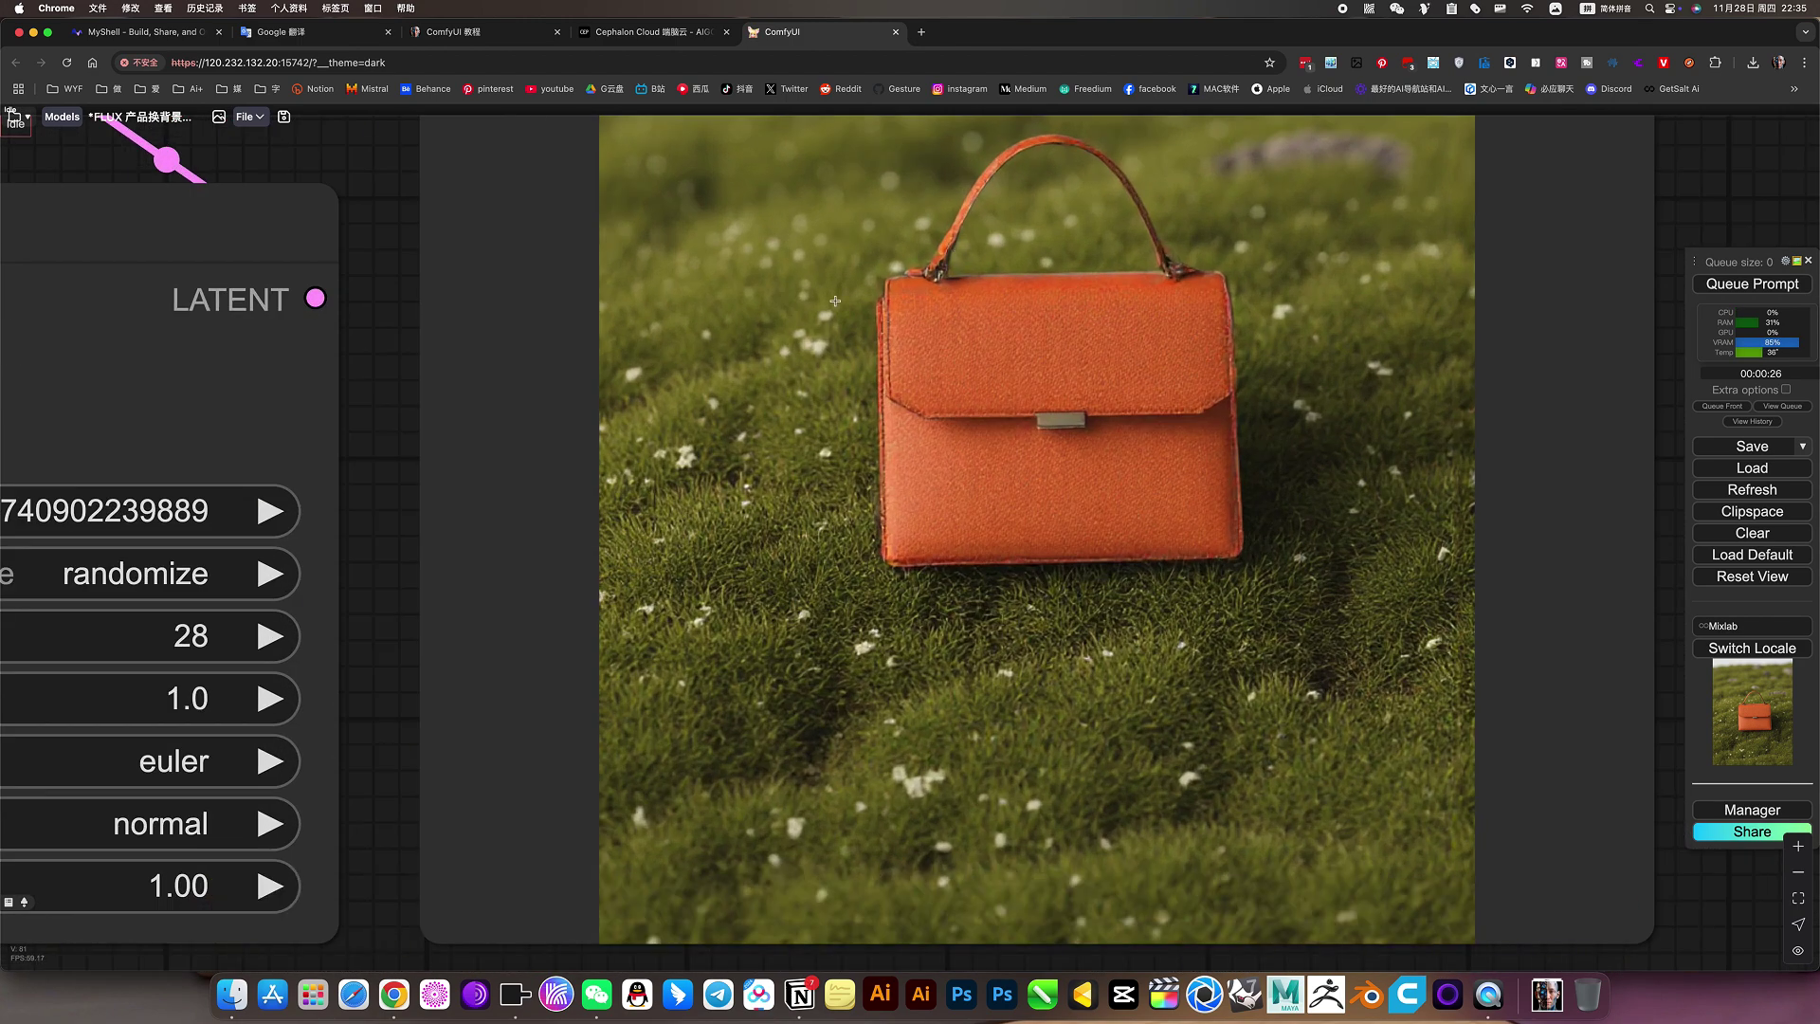
scroll(896, 474, "down", 8)
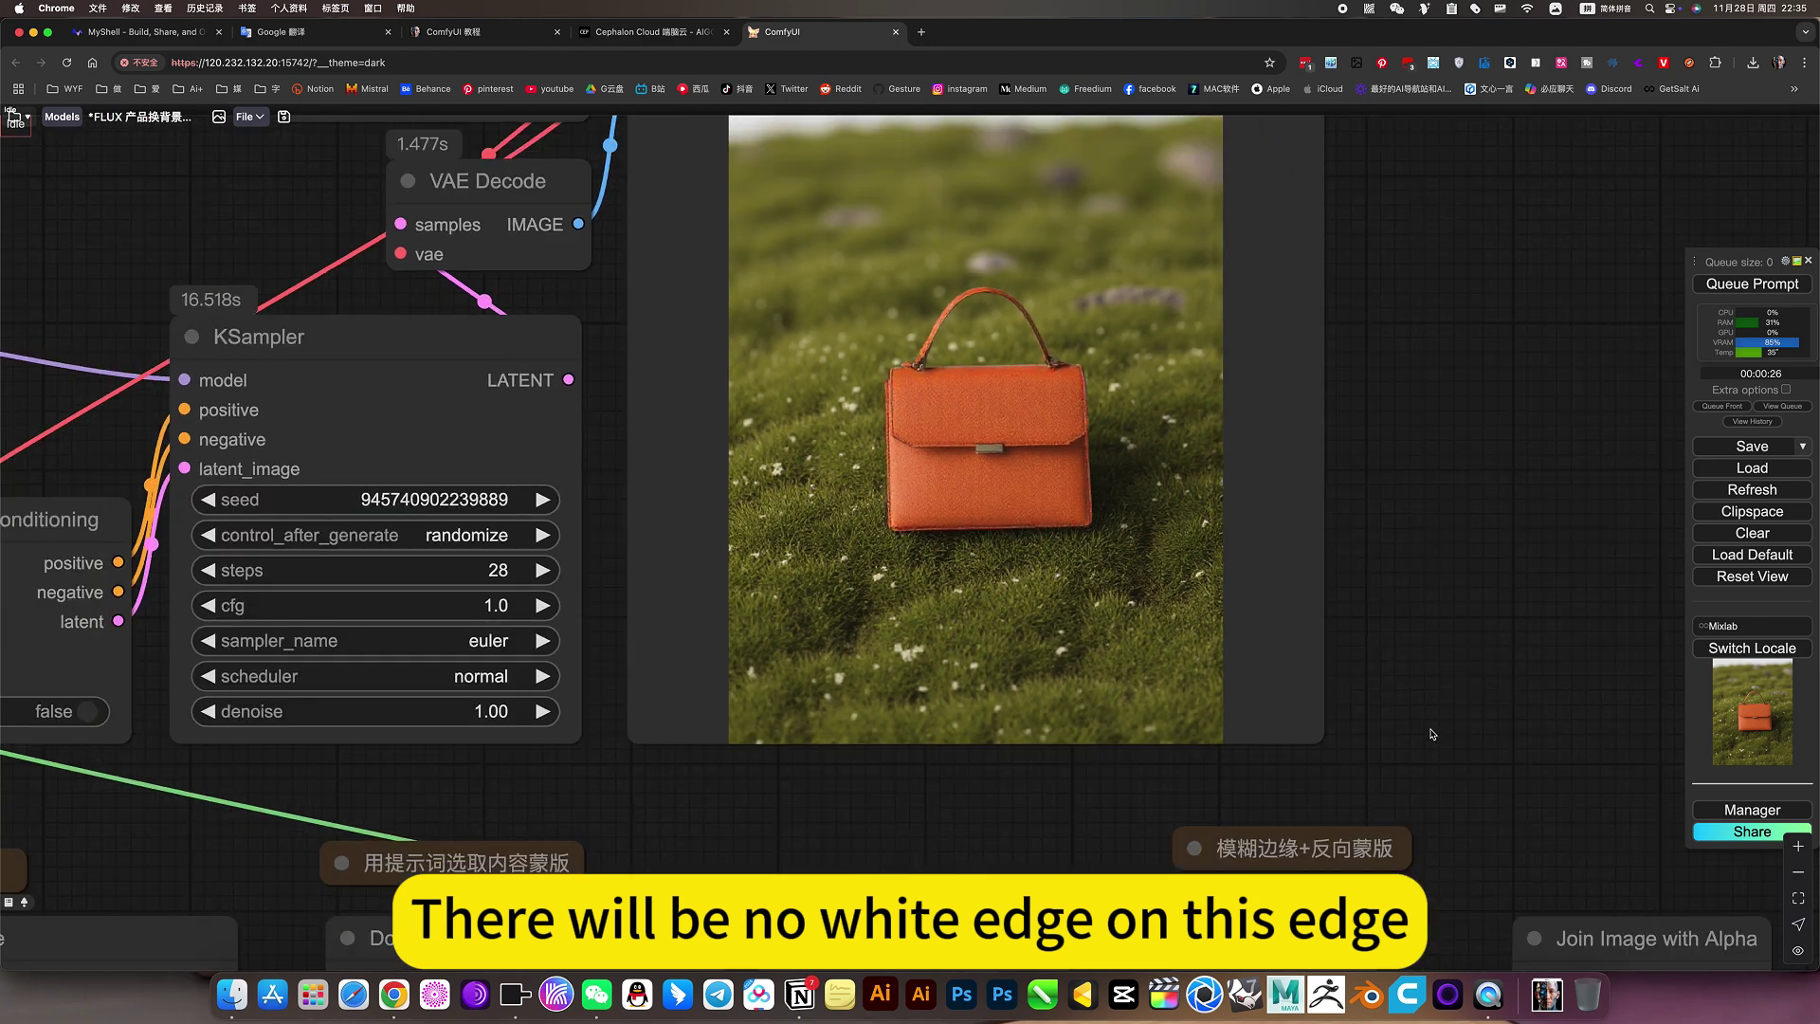
scroll(1048, 642, "up", 5)
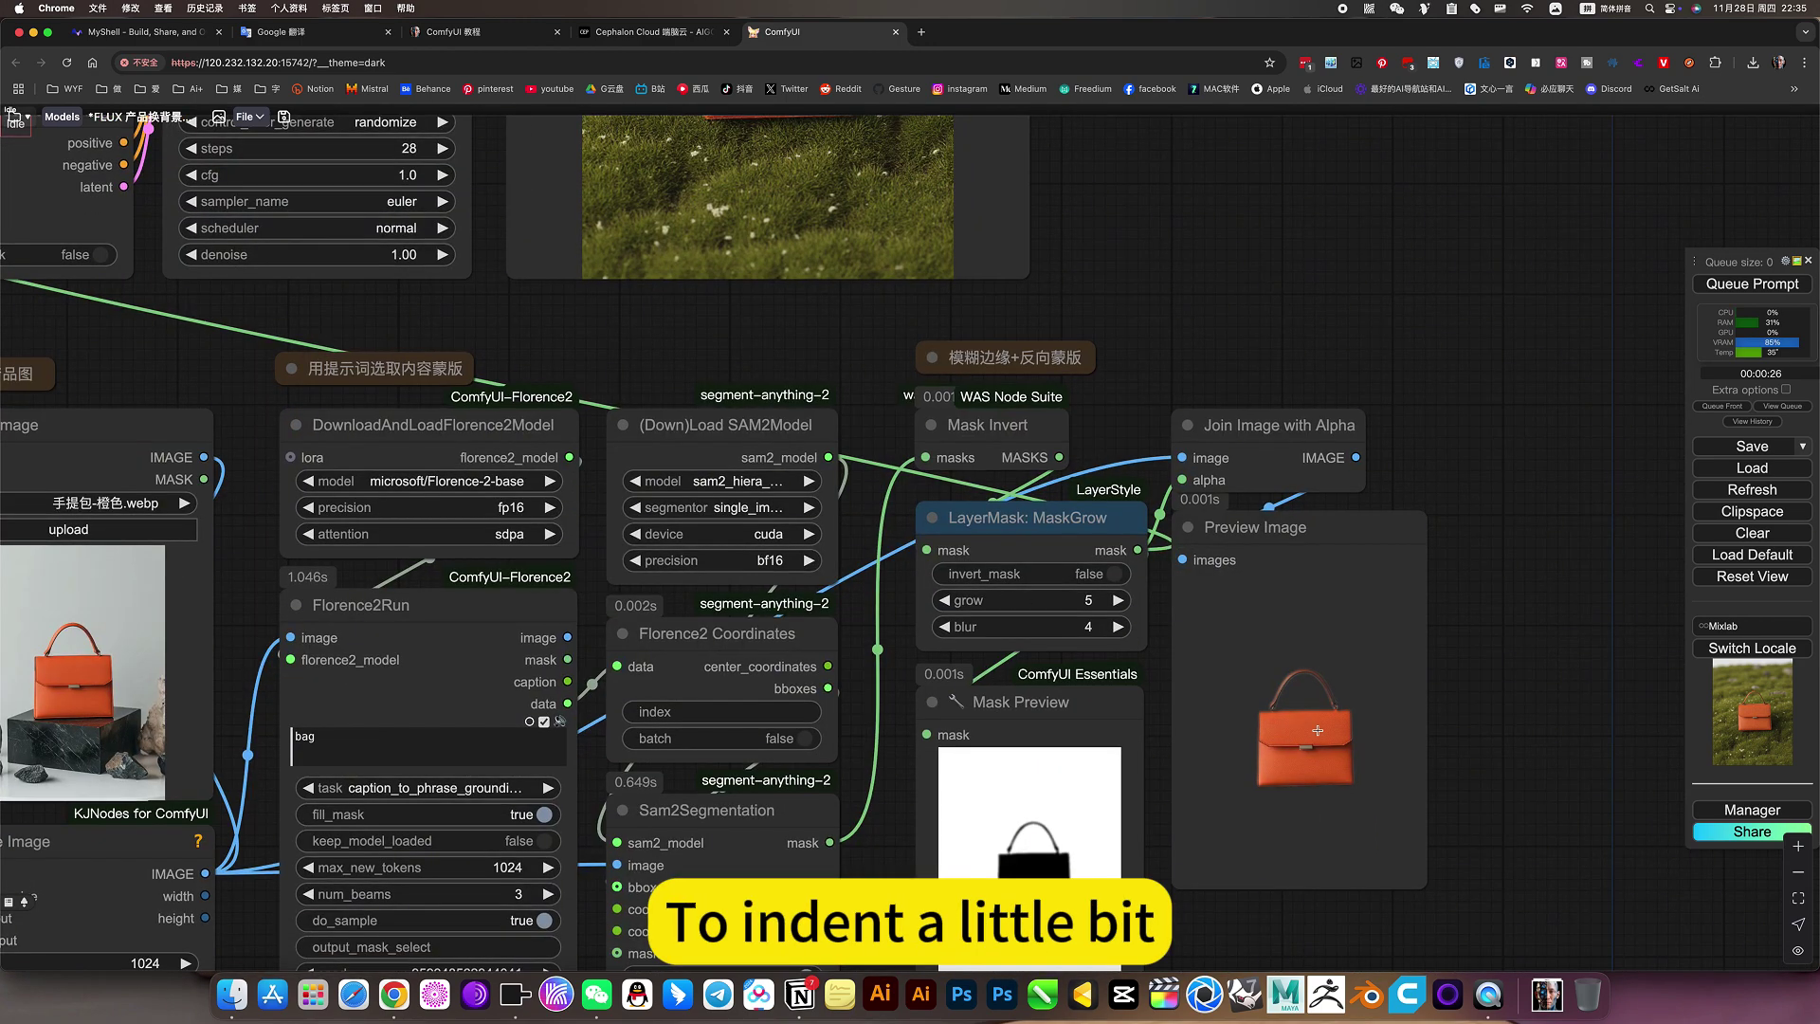